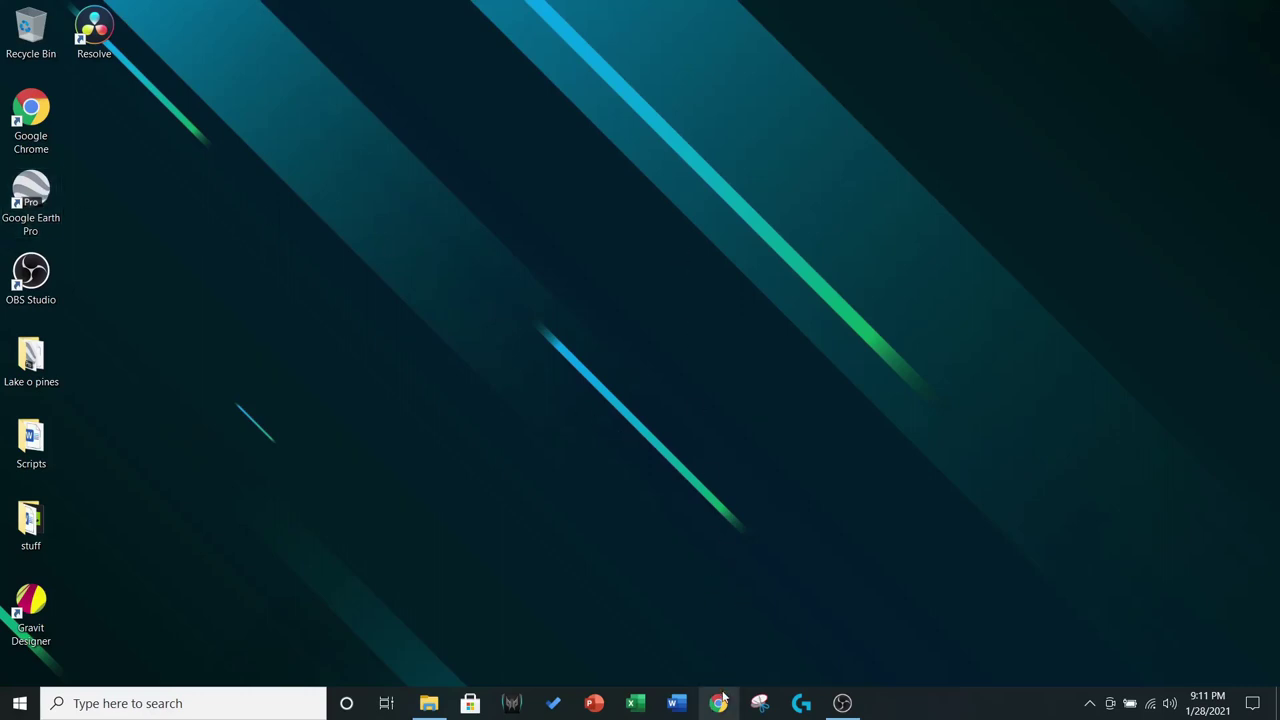
# - Switch to Chrome, search Google for "google earth" and open the official Google Earth site
pyautogui.click(718, 703)
pyautogui.click(479, 349)
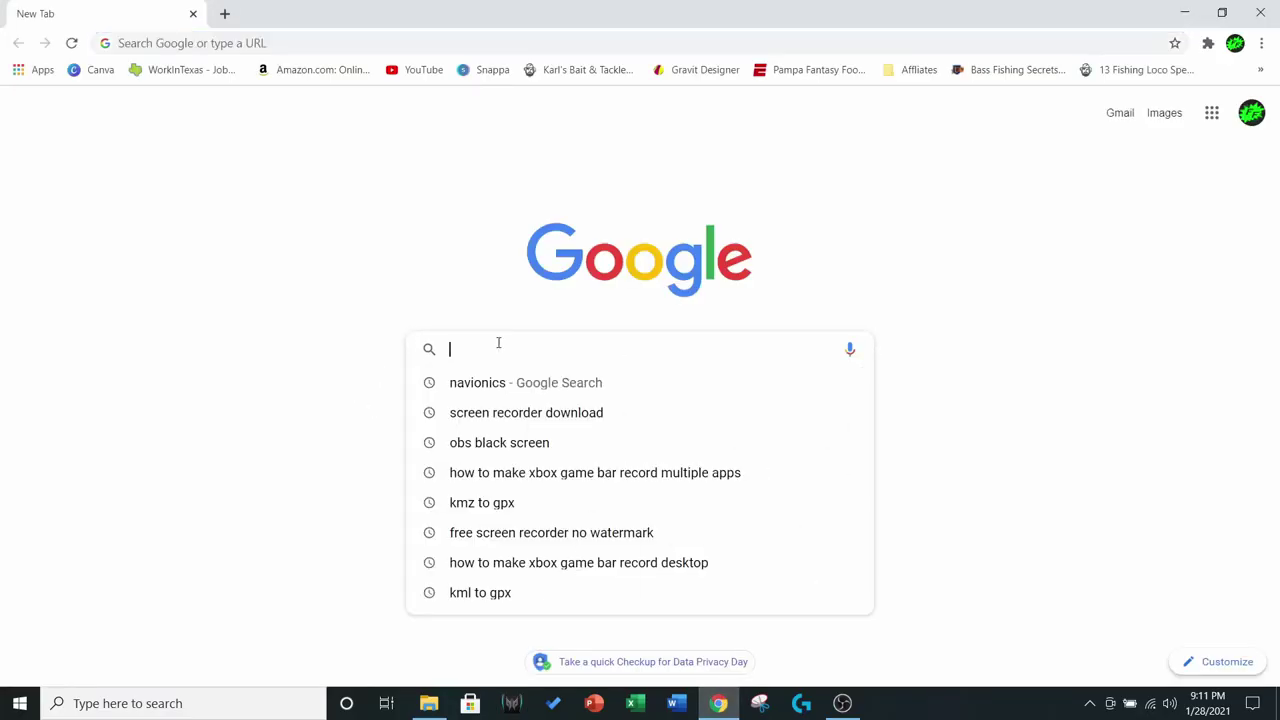
pyautogui.write('g')
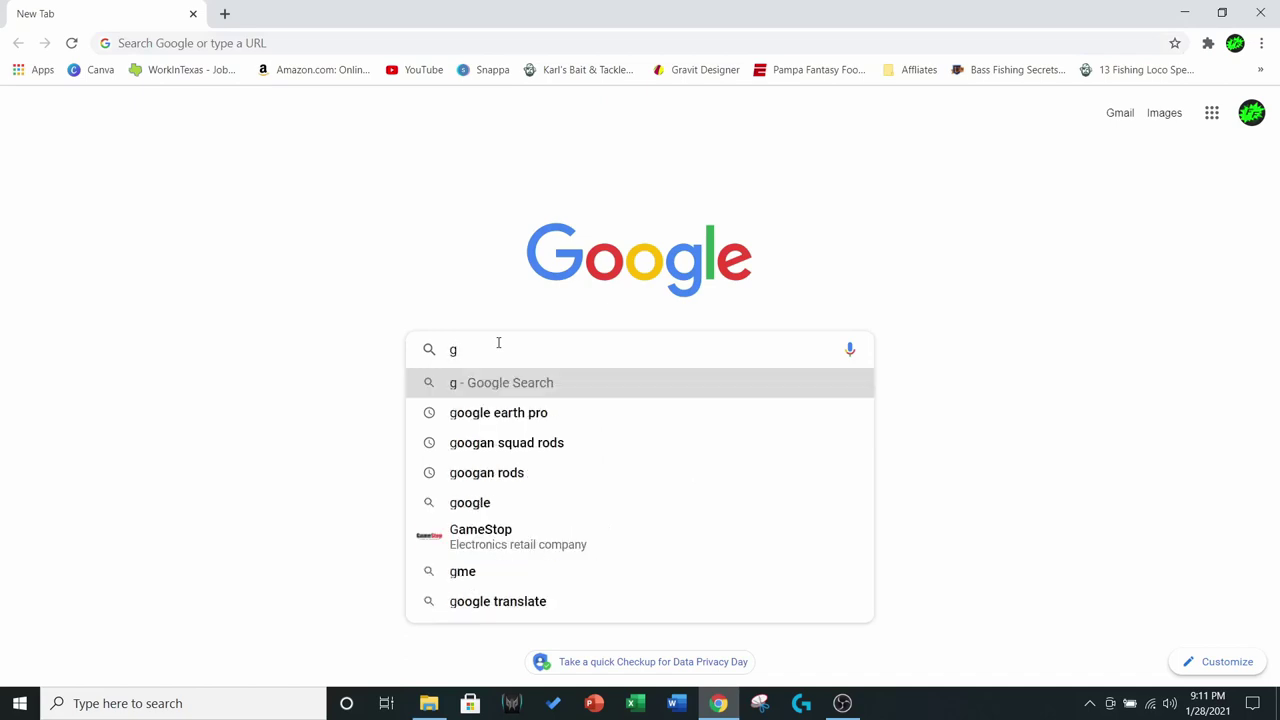
pyautogui.write('oogl')
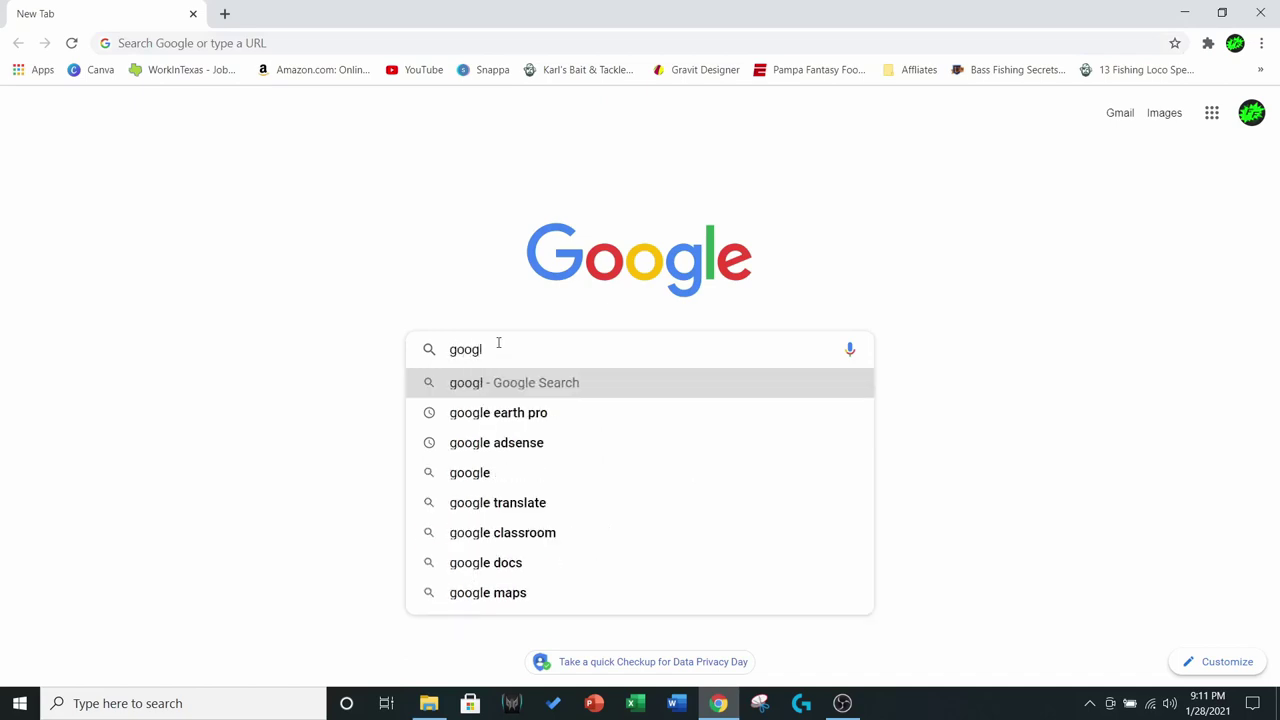
pyautogui.write('e earth')
pyautogui.press('Return')
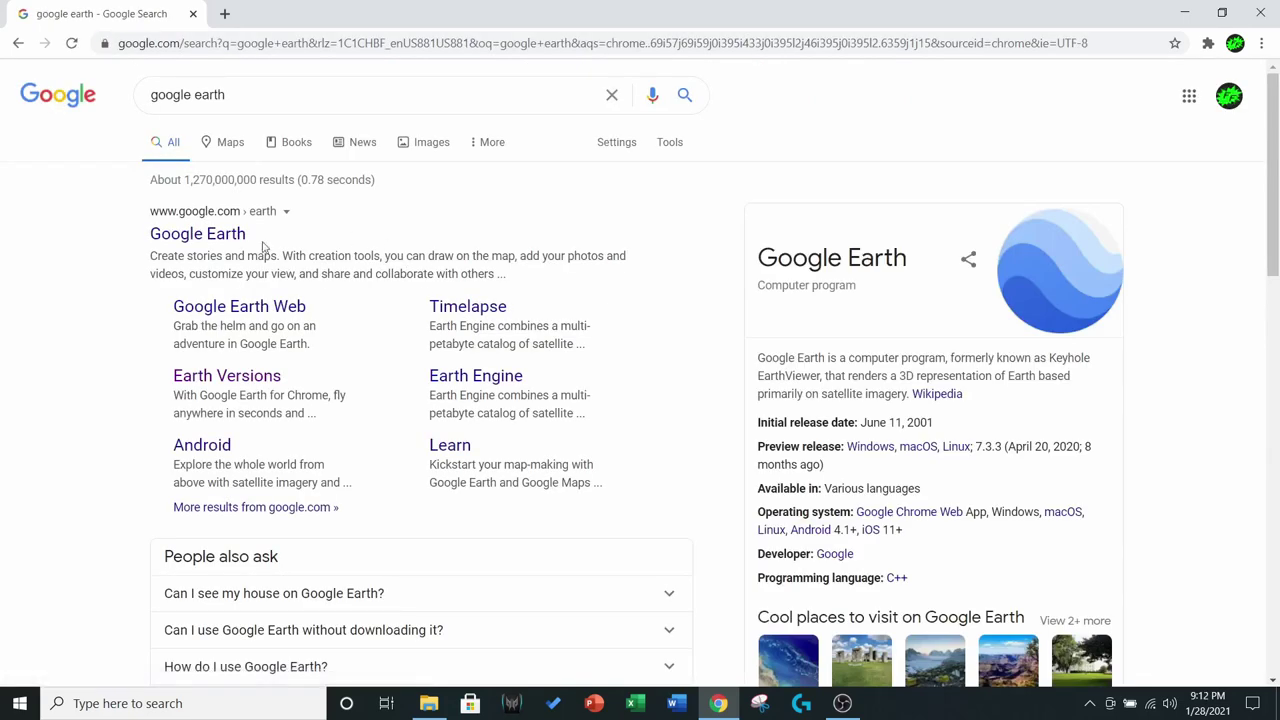
pyautogui.click(233, 240)
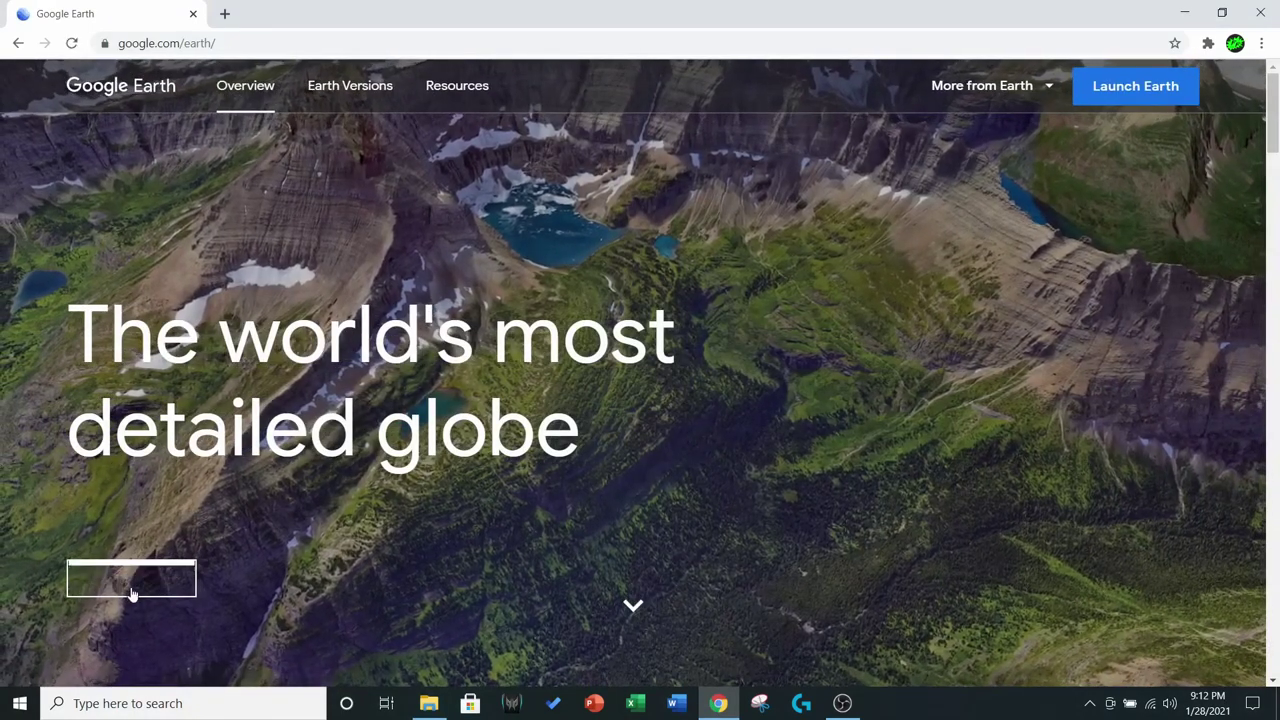
# - Look over the Google Earth overview page, then open the Earth versions page and go to Google Earth Pro on desktop
pyautogui.scroll(-4, 358, 400)
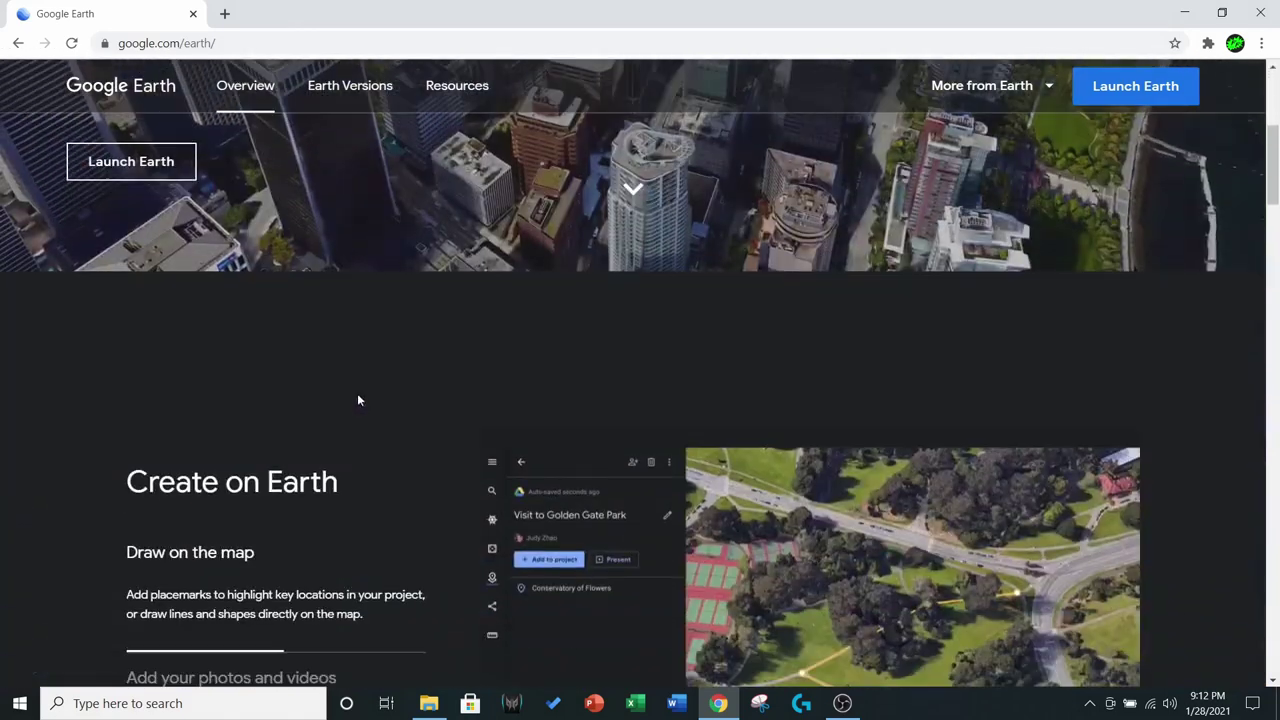
pyautogui.scroll(-7, 360, 396)
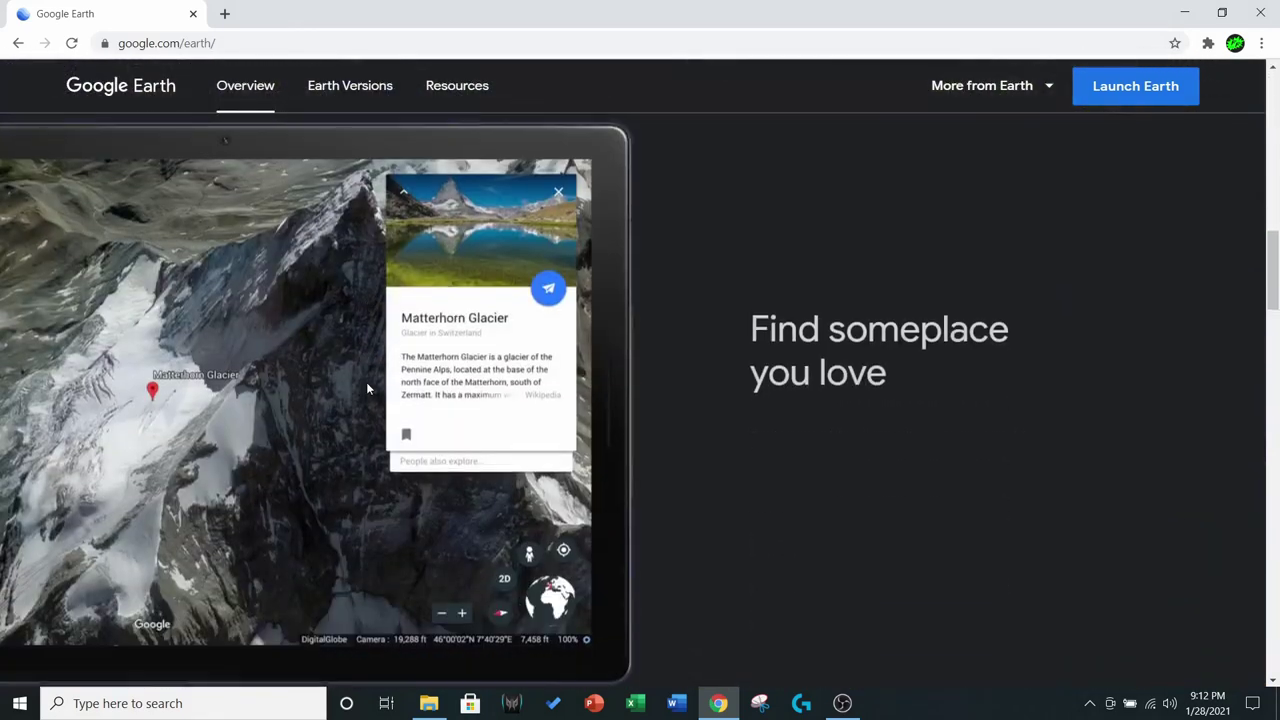
pyautogui.scroll(-8, 367, 388)
pyautogui.scroll(-4, 376, 378)
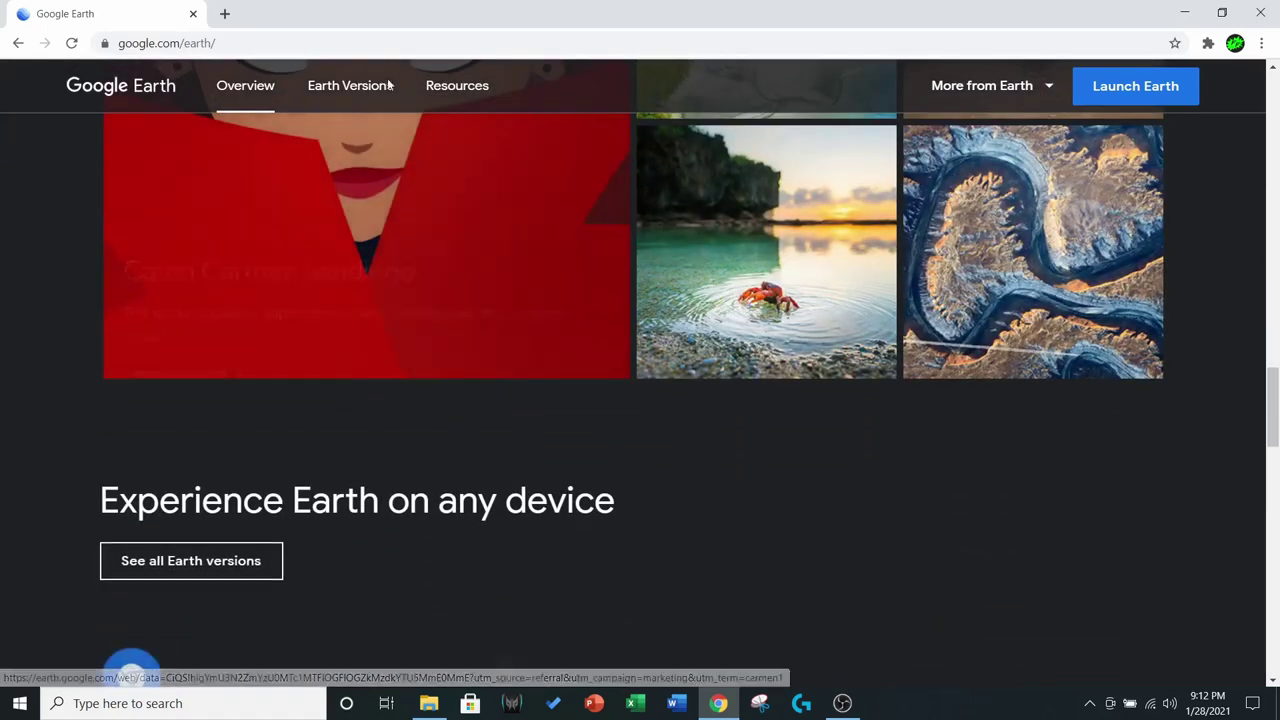
pyautogui.scroll(20, 368, 294)
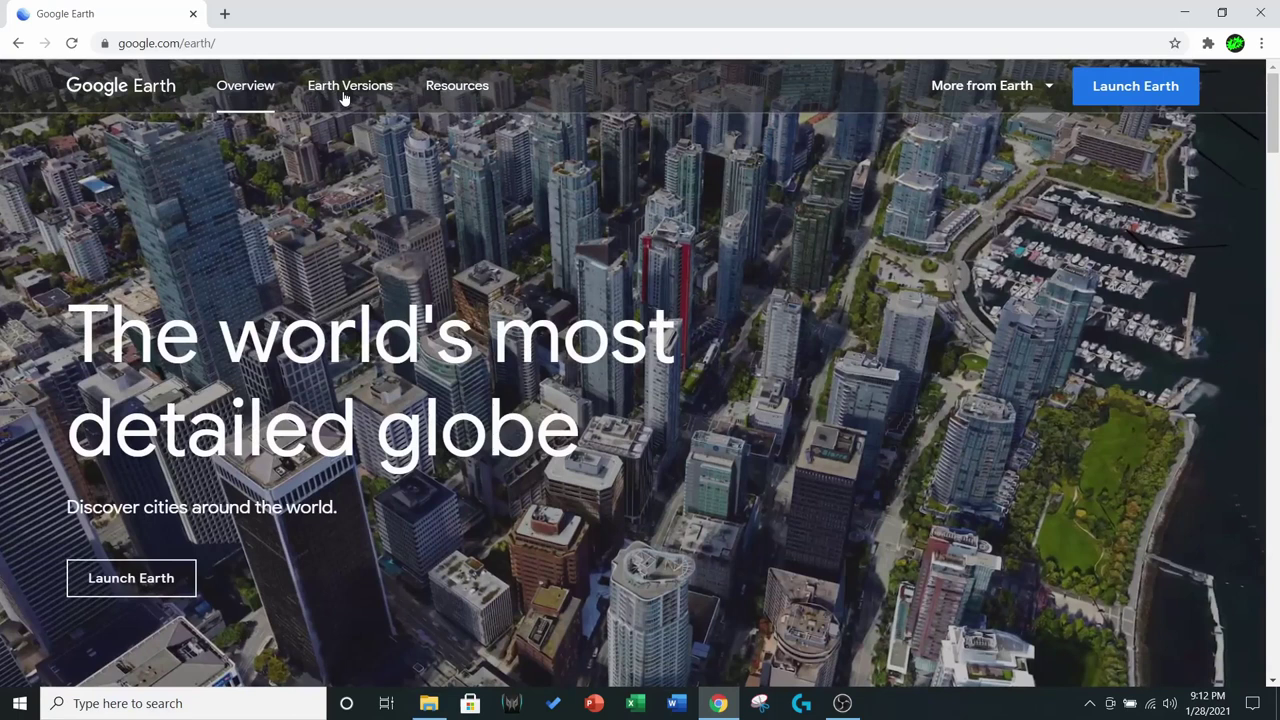
pyautogui.click(345, 90)
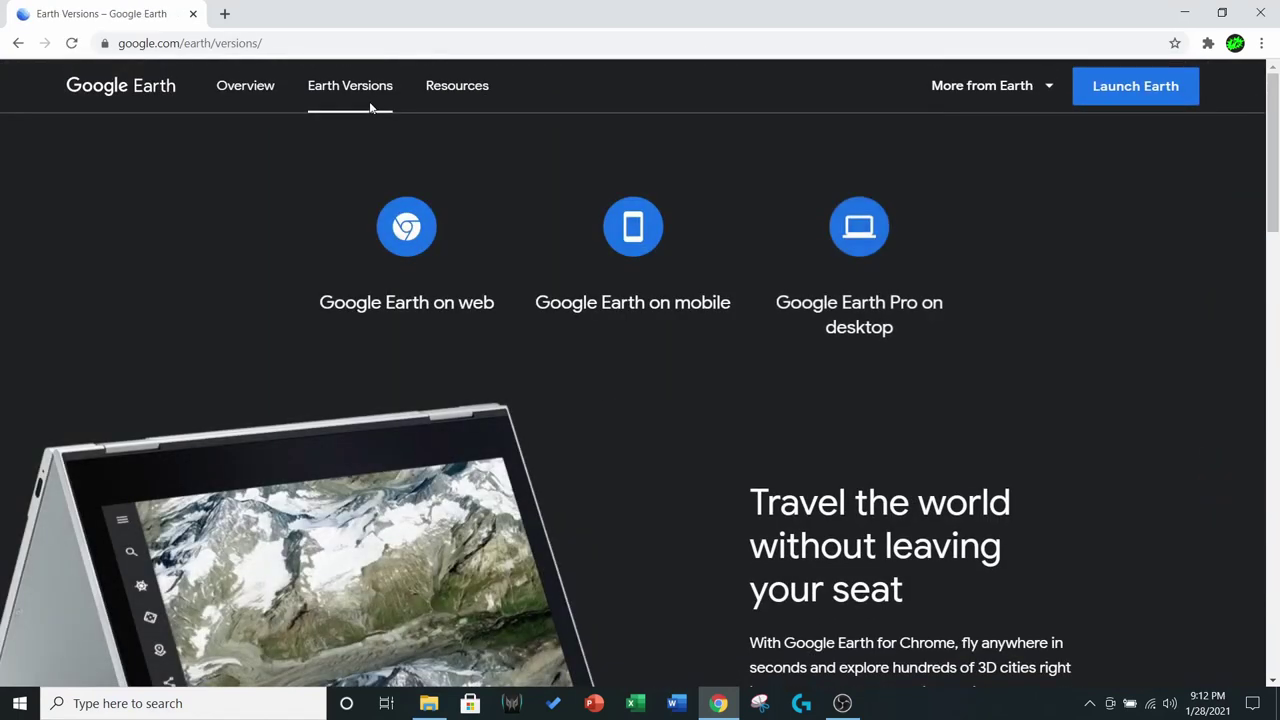
pyautogui.click(862, 314)
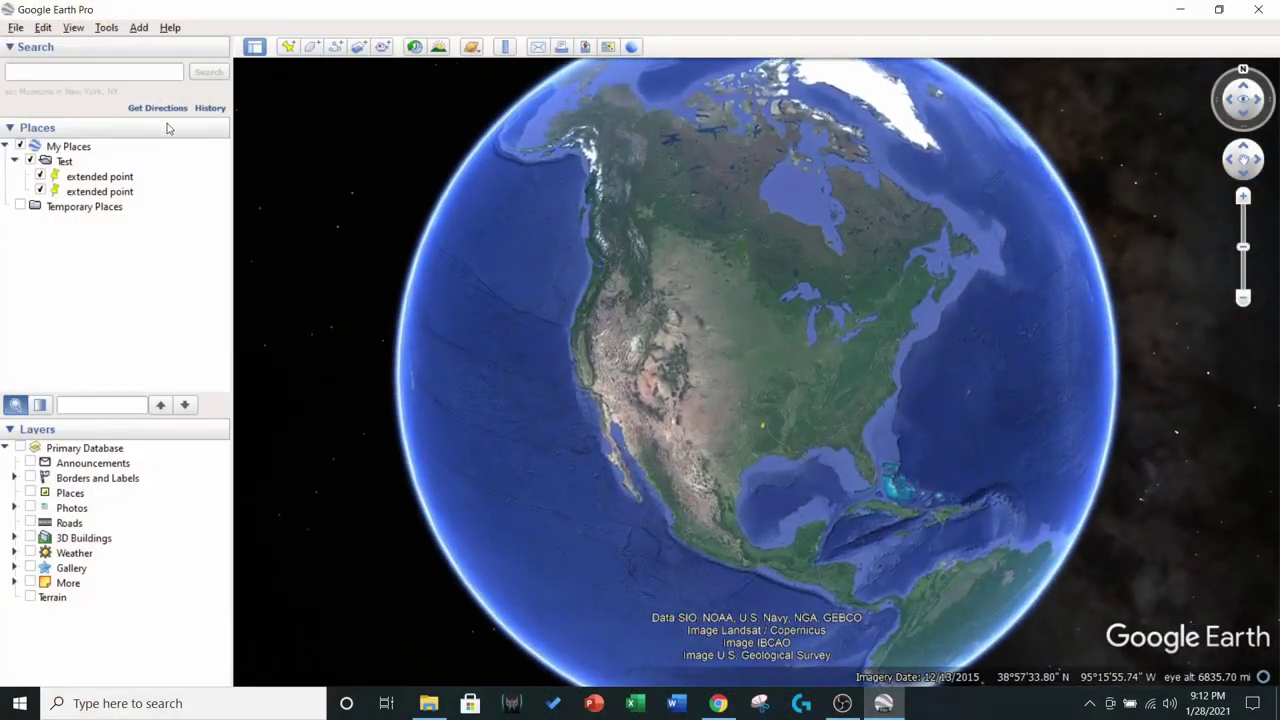
# - Switch to Google Earth Pro, search for "Lake O' the Pines, Texas" and bring the area around the extended point placemarks into view
pyautogui.moveTo(622, 400); pyautogui.dragTo(665, 390)
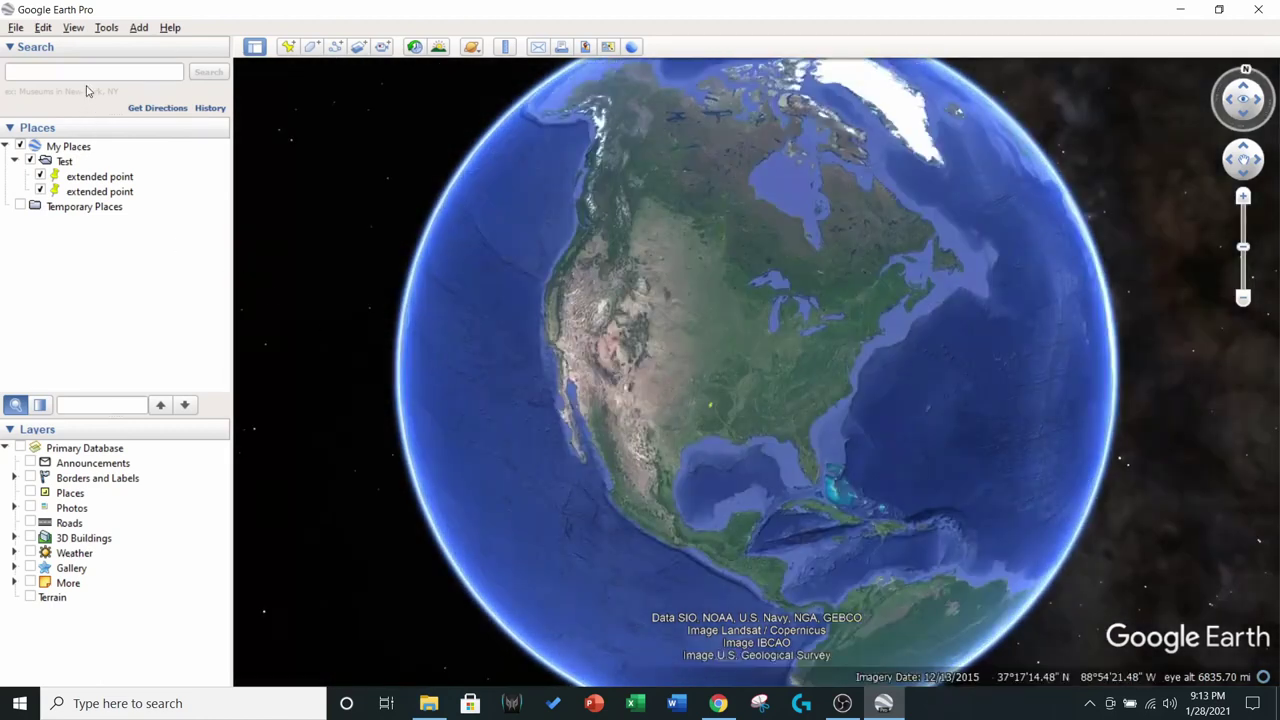
pyautogui.click(82, 70)
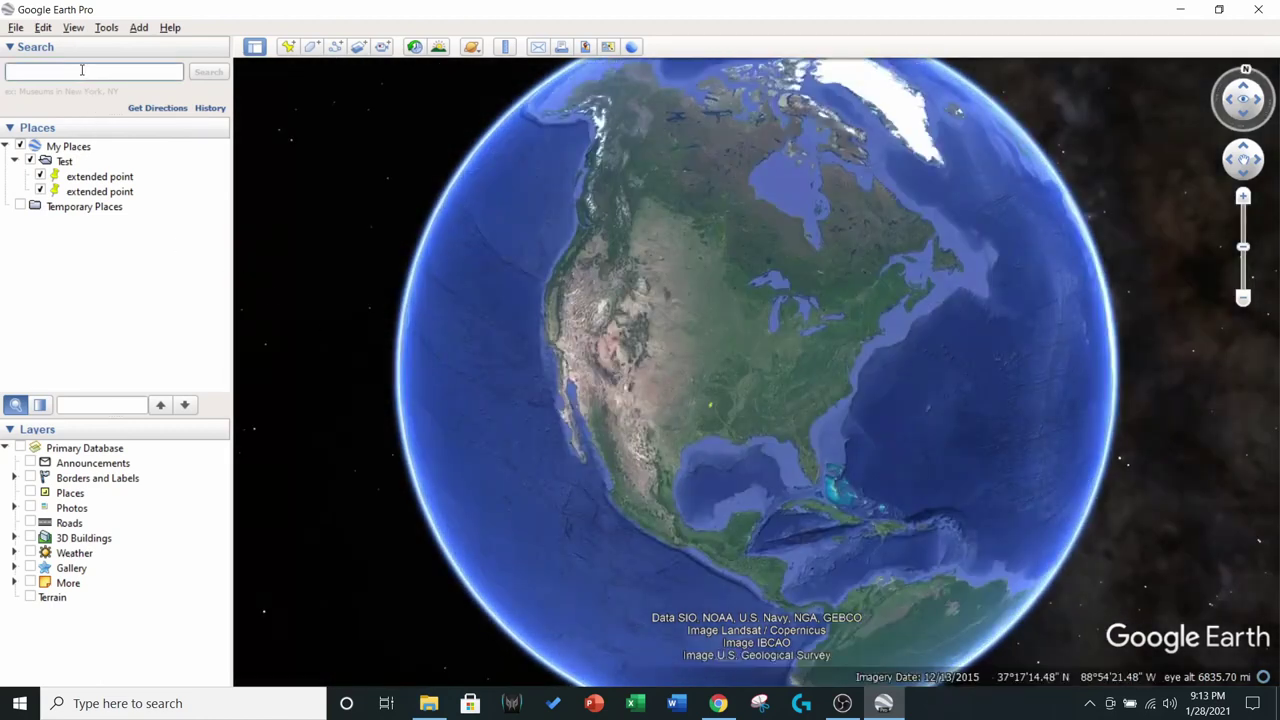
pyautogui.write('lake')
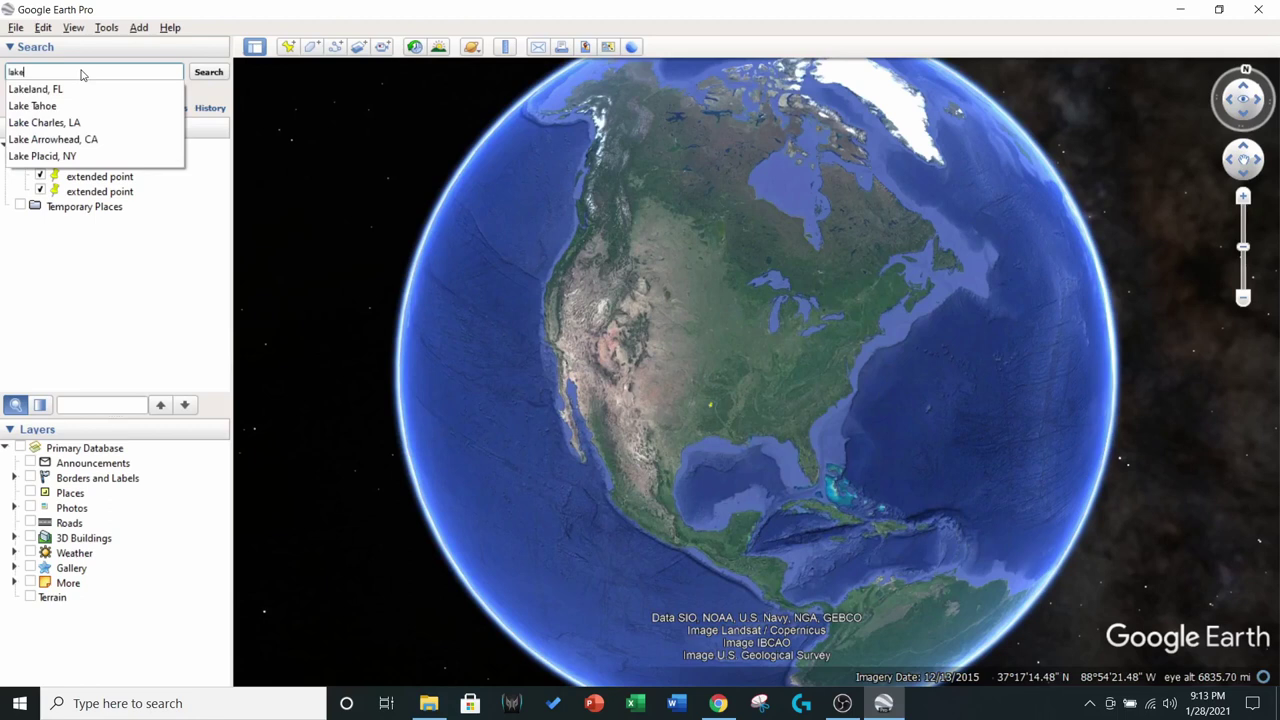
pyautogui.write(" o'")
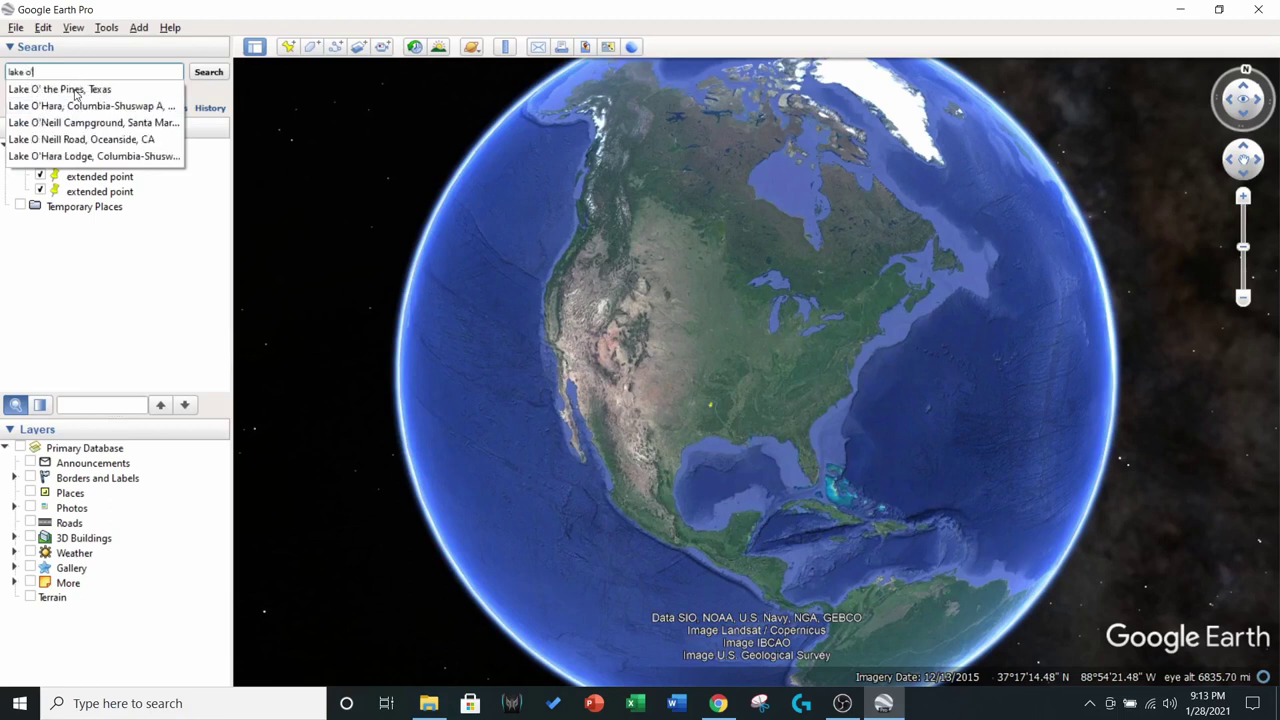
pyautogui.click(75, 90)
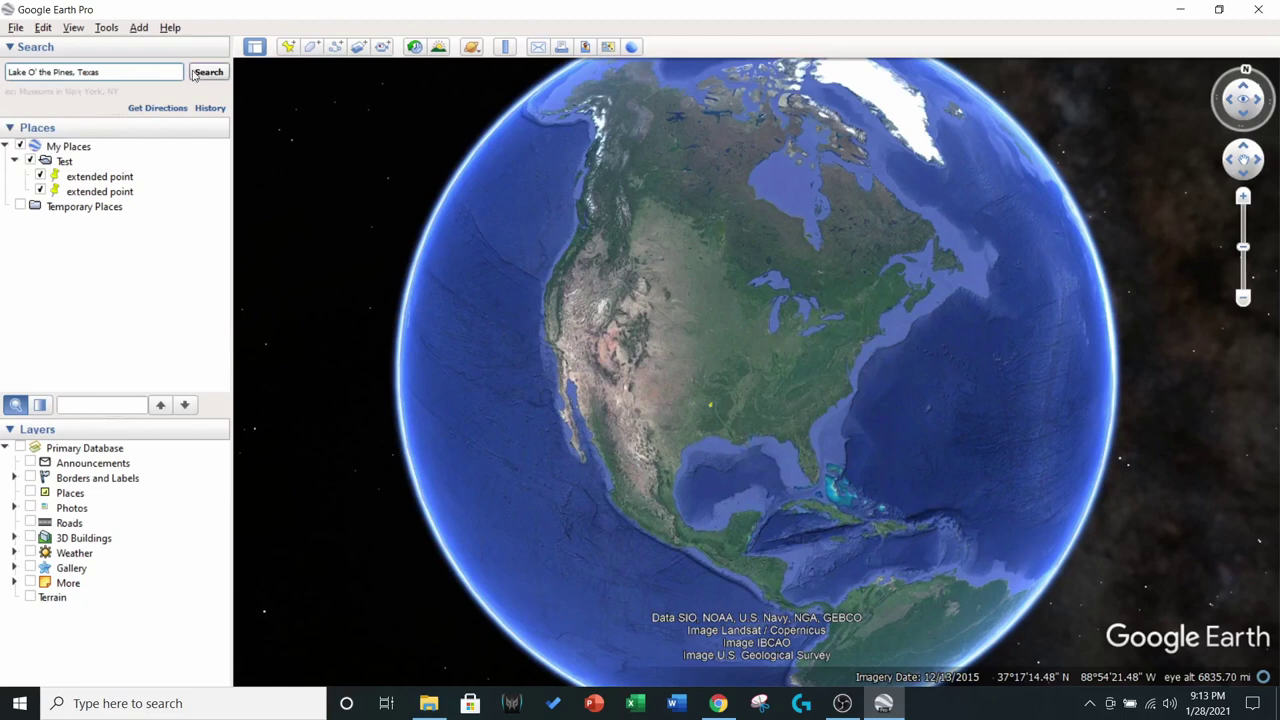
pyautogui.click(201, 77)
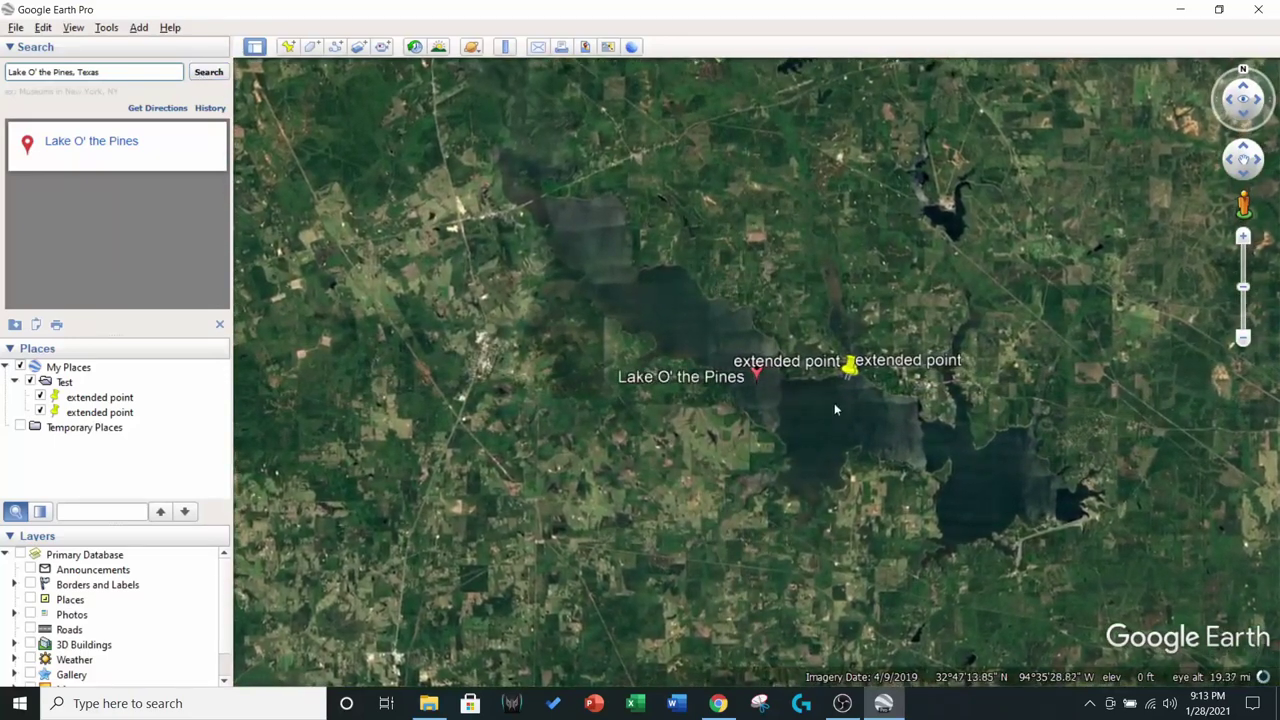
pyautogui.moveTo(837, 408); pyautogui.dragTo(760, 408)
pyautogui.scroll(3, 743, 408)
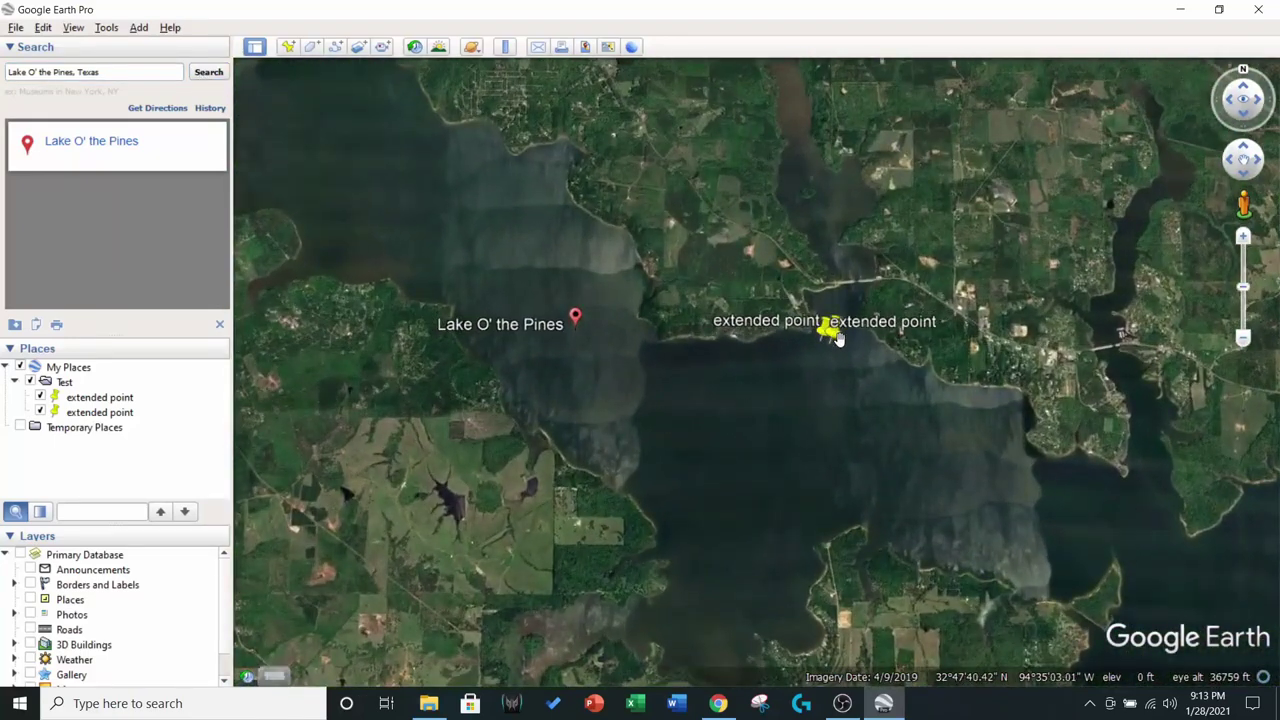
pyautogui.moveTo(830, 370); pyautogui.dragTo(761, 455)
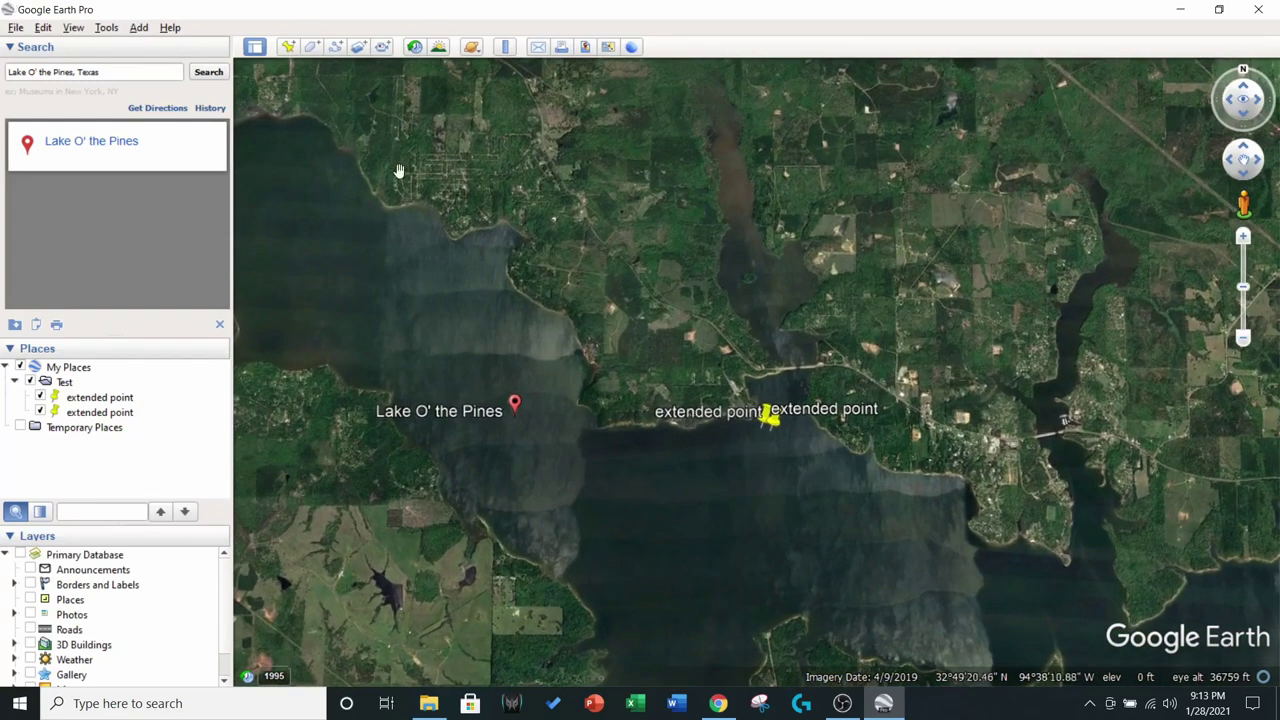
pyautogui.click(287, 47)
pyautogui.moveTo(760, 357); pyautogui.dragTo(427, 128)
pyautogui.moveTo(503, 152); pyautogui.dragTo(708, 185)
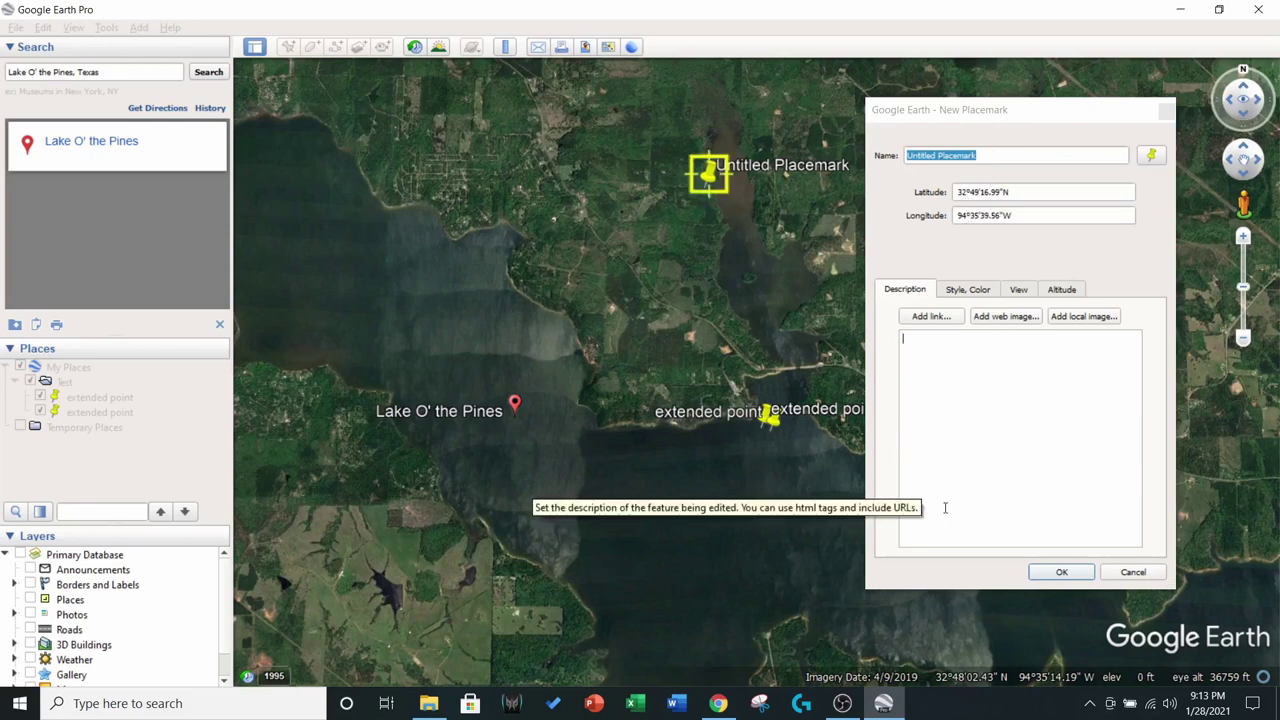
pyautogui.click(1133, 573)
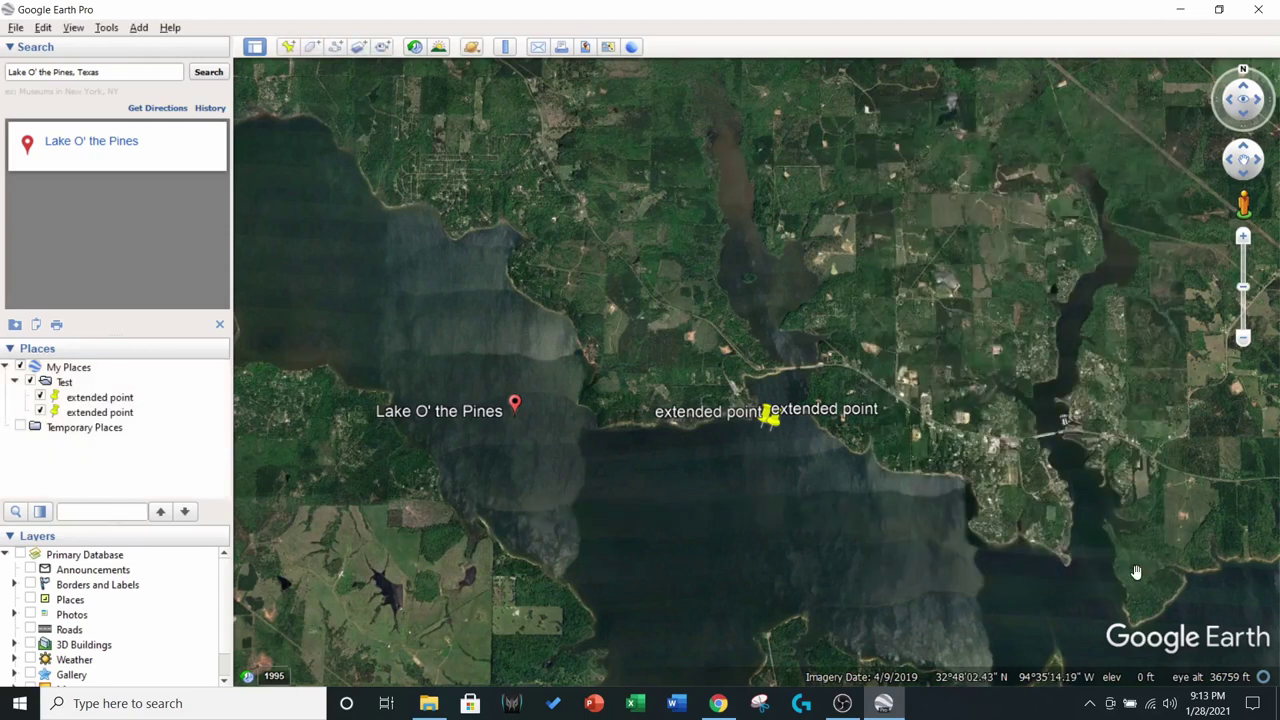
# - Add a folder named "Lake O' the Pines" to My Places
pyautogui.rightClick(66, 370)
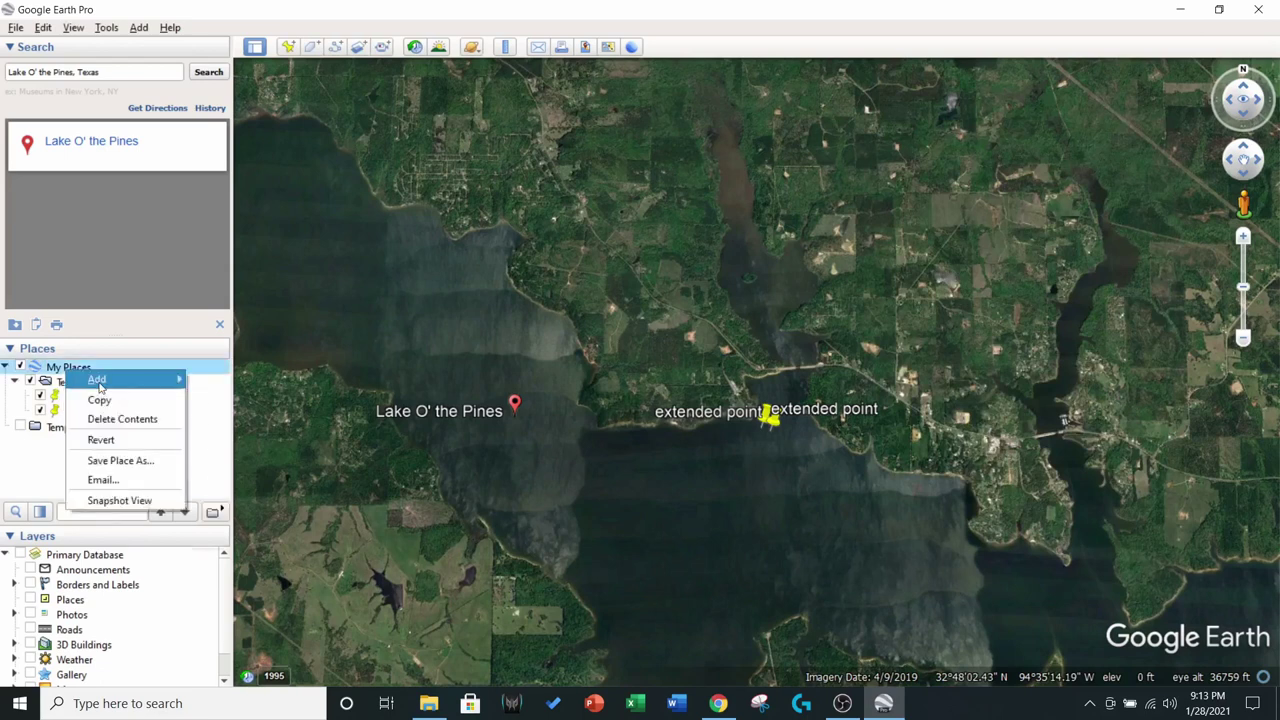
pyautogui.moveTo(100, 380)
pyautogui.click(220, 379)
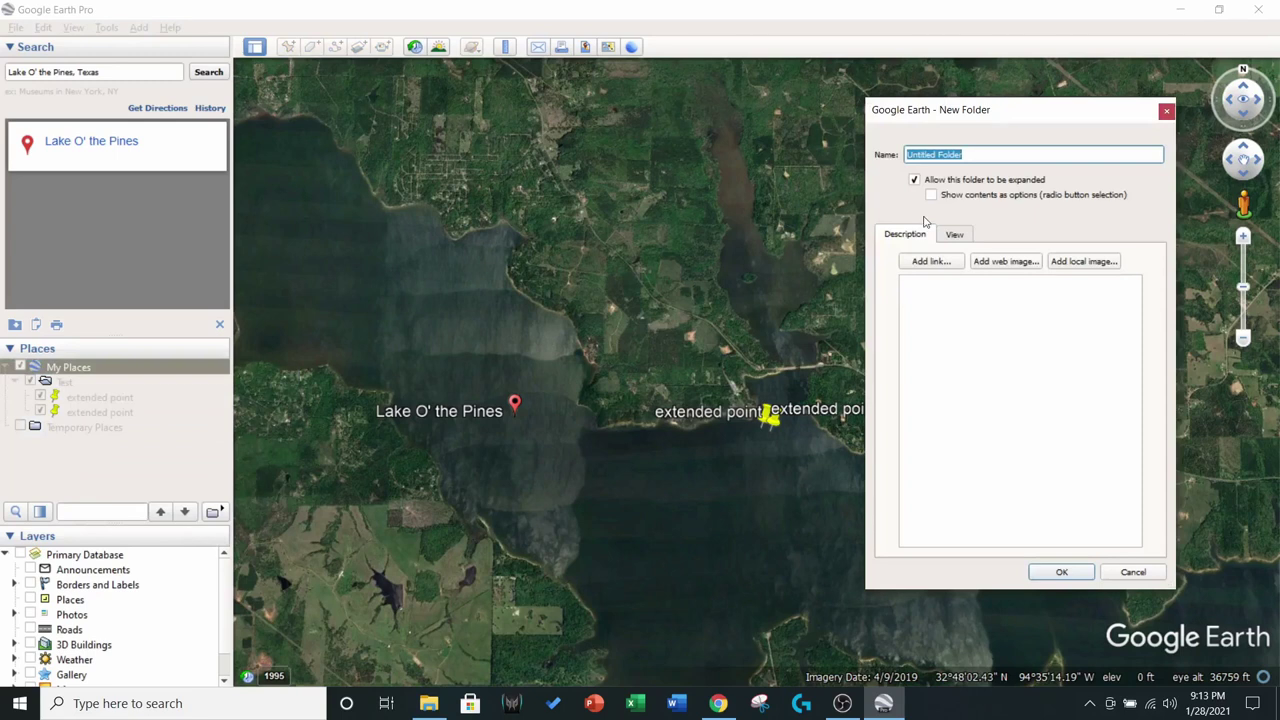
pyautogui.write('Lo')
pyautogui.click(1066, 567)
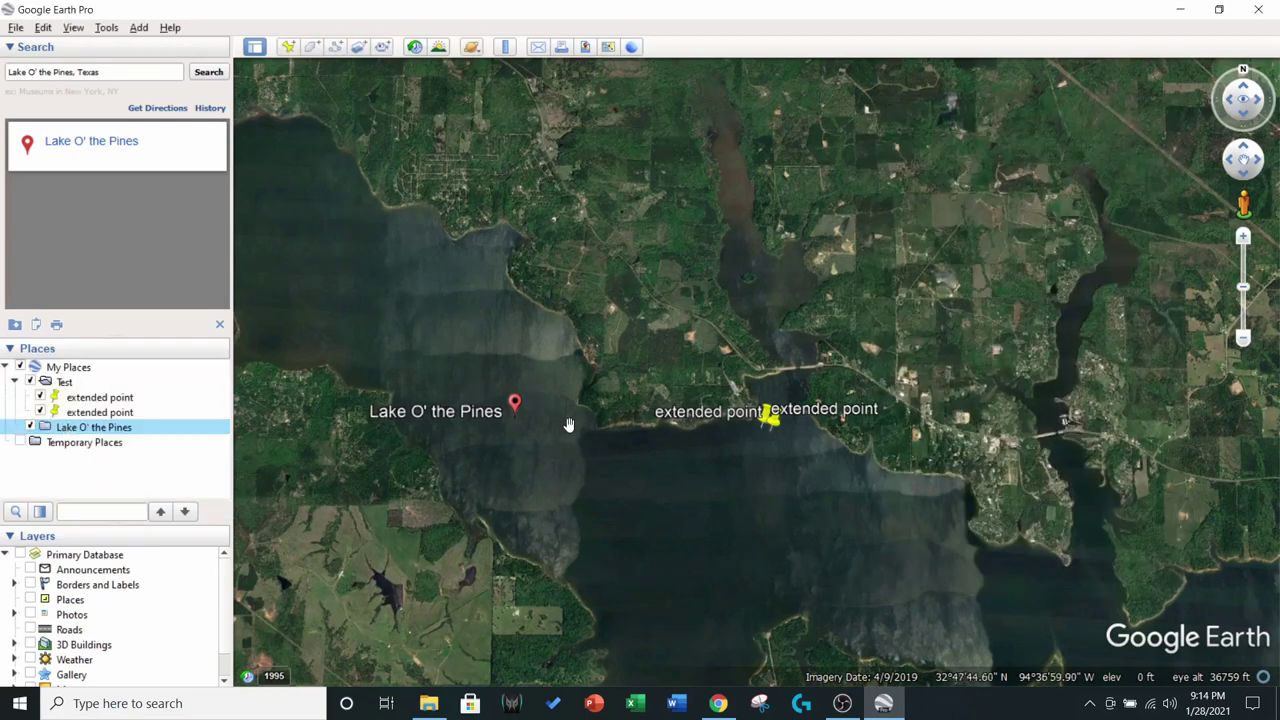
# - Add a placemark to the Lake O' the Pines folder at the centre of the view, keeping its default name and position
pyautogui.click(287, 47)
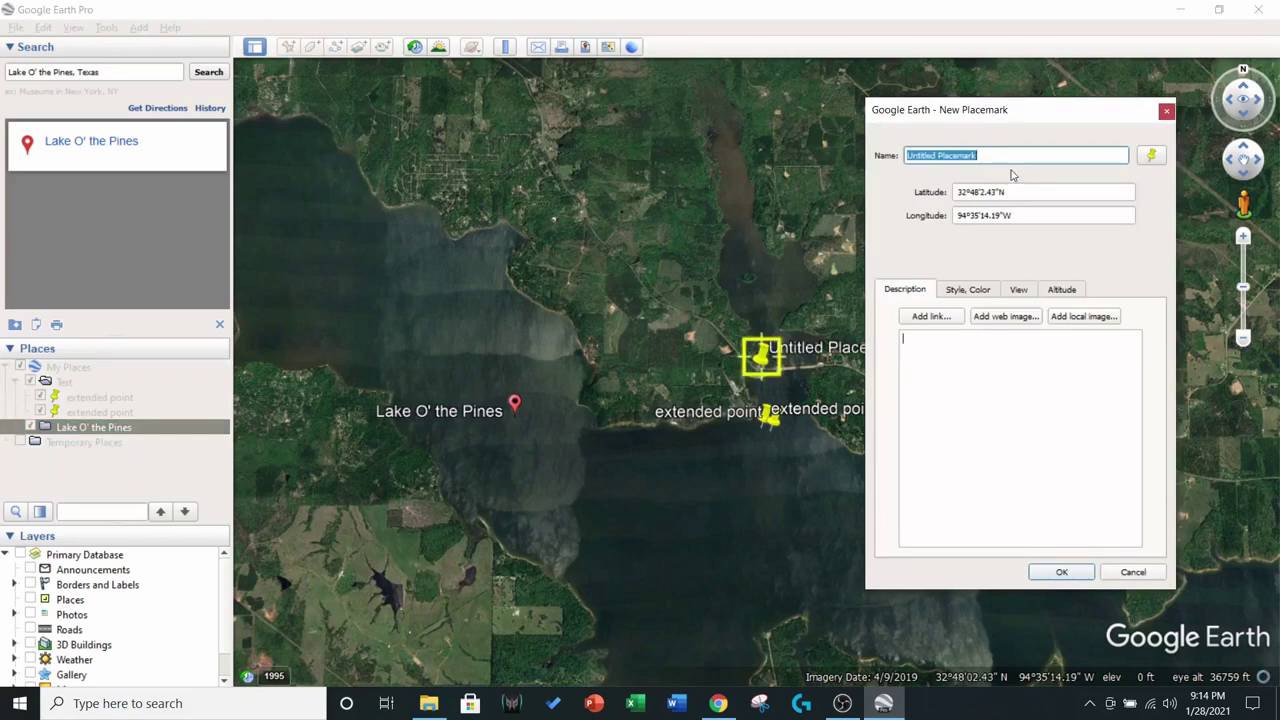
pyautogui.click(1061, 572)
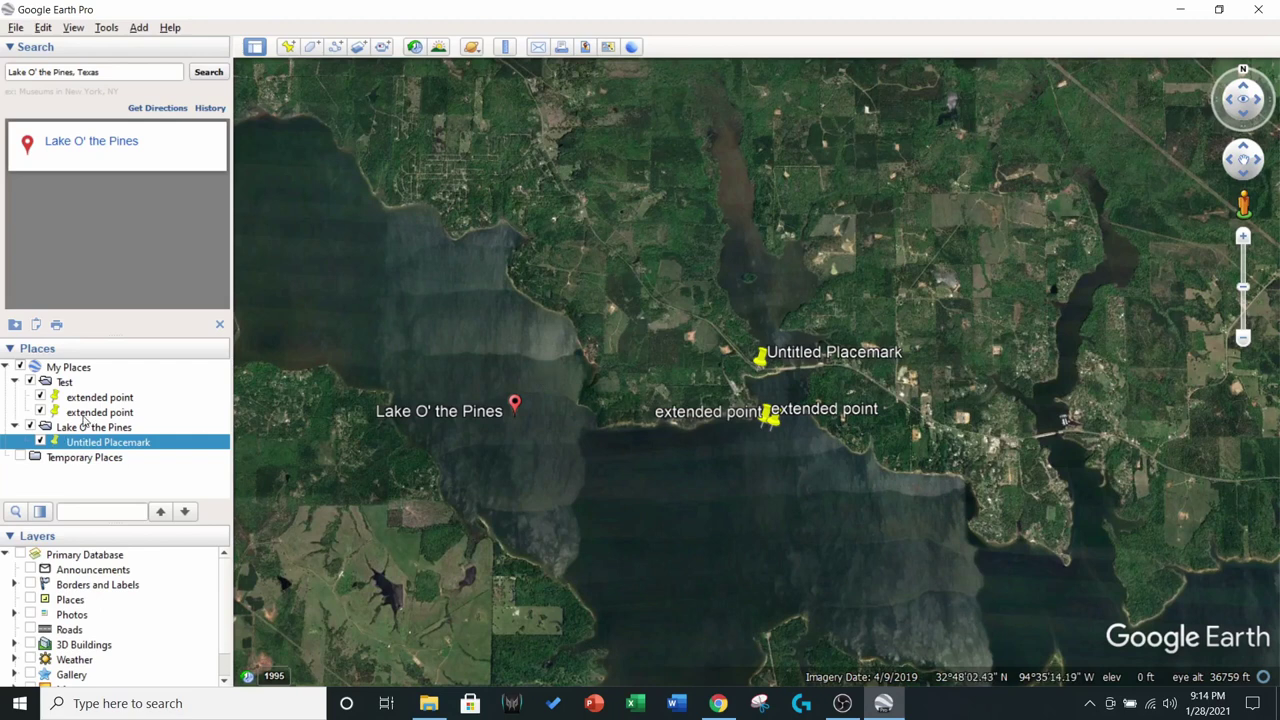
pyautogui.click(70, 429)
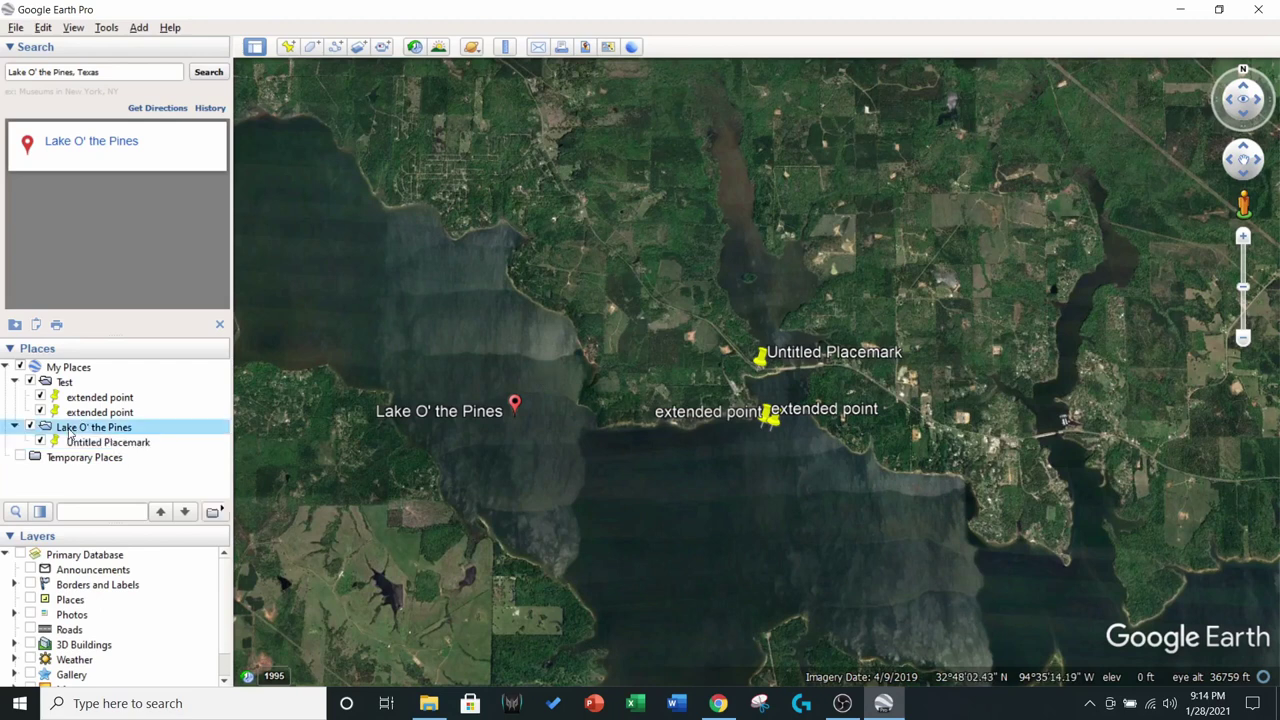
pyautogui.click(74, 444)
pyautogui.click(82, 429)
pyautogui.click(77, 444)
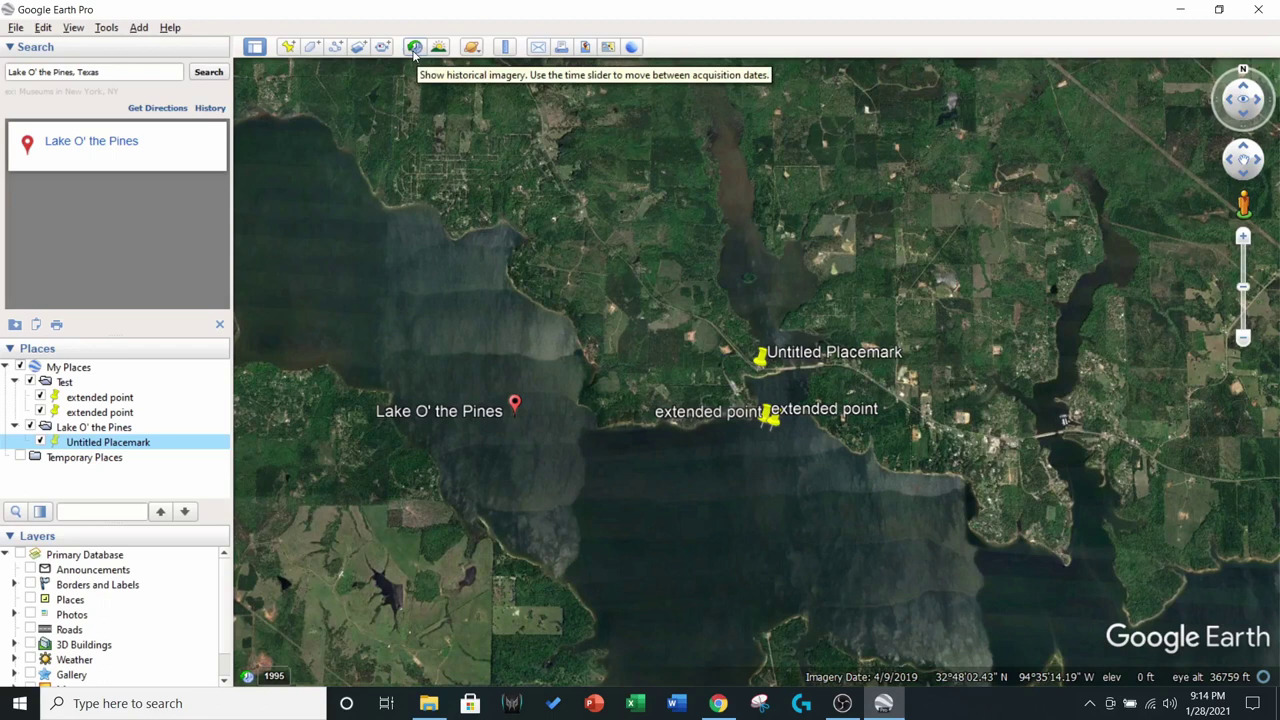
# - Turn on historical imagery and frame the water around the two extended point placemarks up close
pyautogui.click(414, 47)
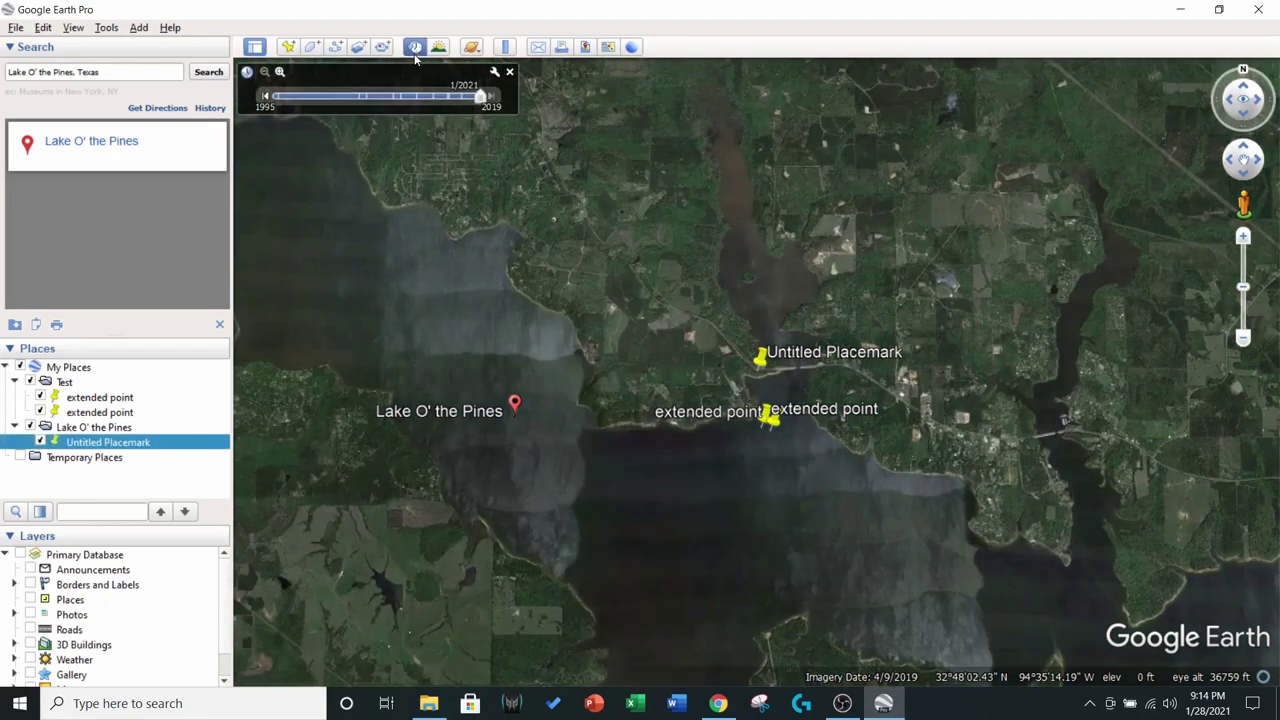
pyautogui.moveTo(770, 373); pyautogui.dragTo(606, 257)
pyautogui.scroll(3, 606, 305)
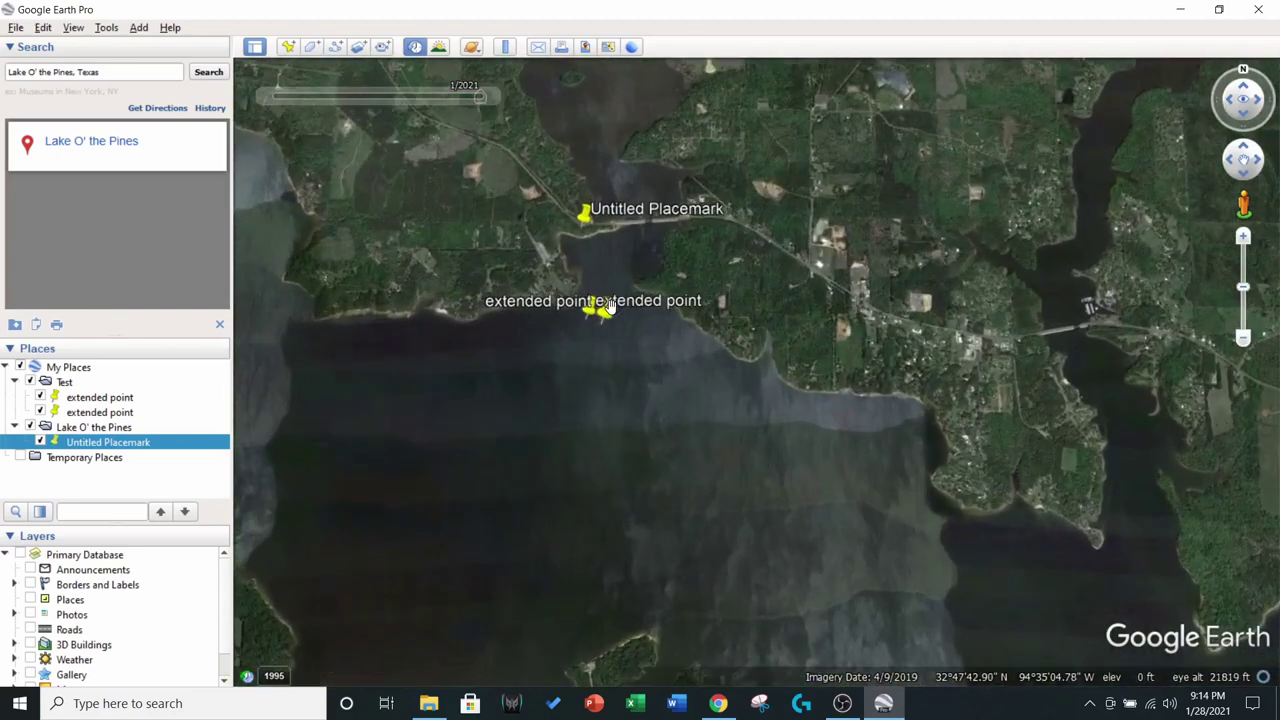
pyautogui.scroll(5, 608, 304)
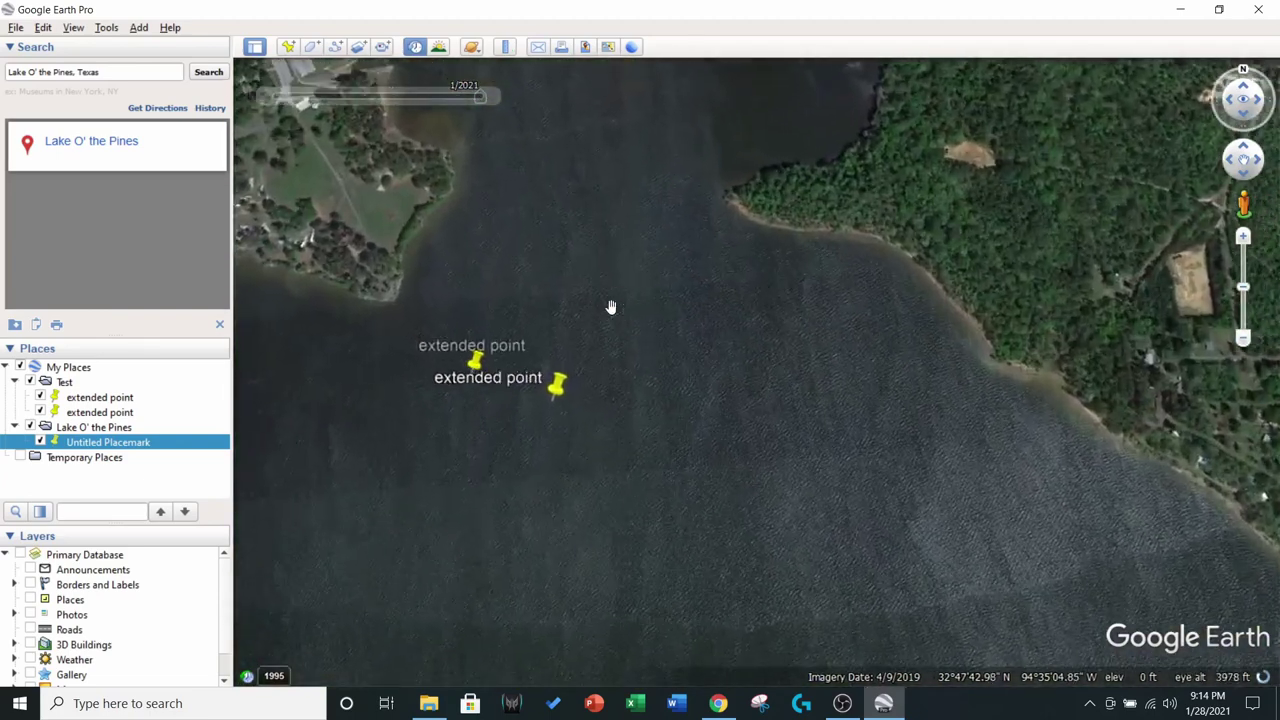
pyautogui.moveTo(513, 425); pyautogui.dragTo(758, 464)
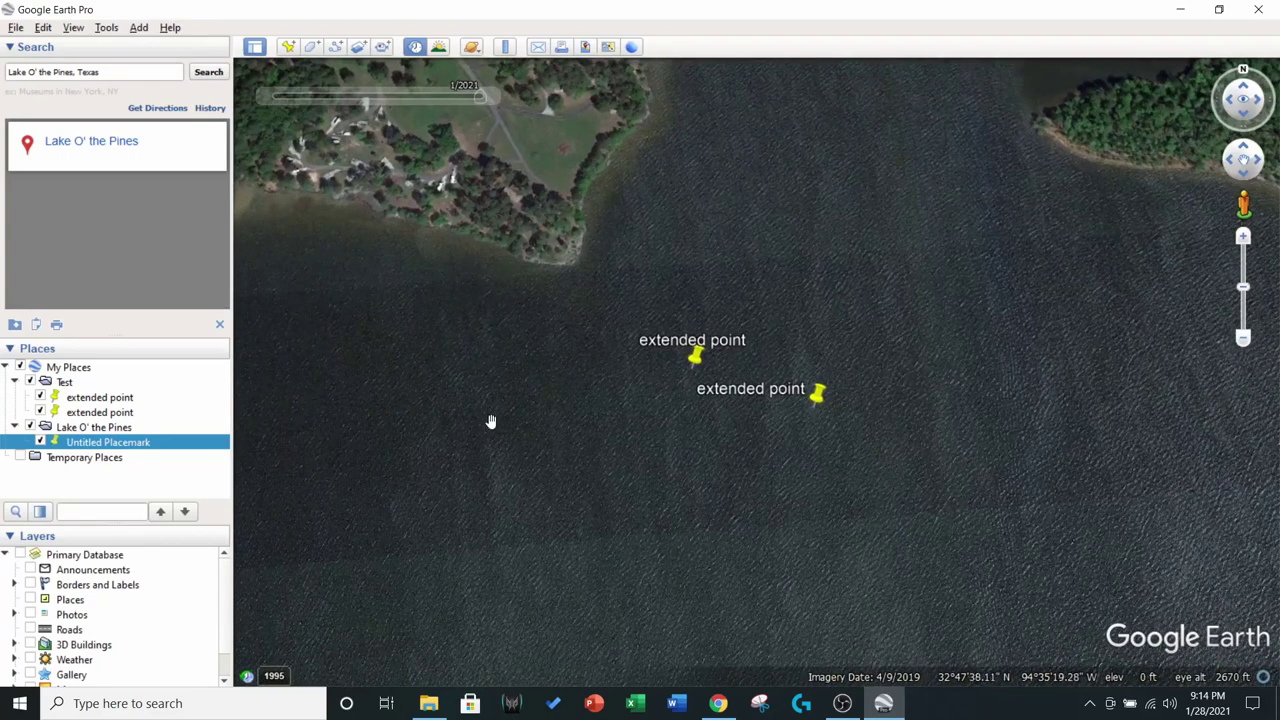
# - Step the historical imagery back through the earlier dates to 11/2011 for the water around the extended point placemarks
pyautogui.moveTo(480, 95)
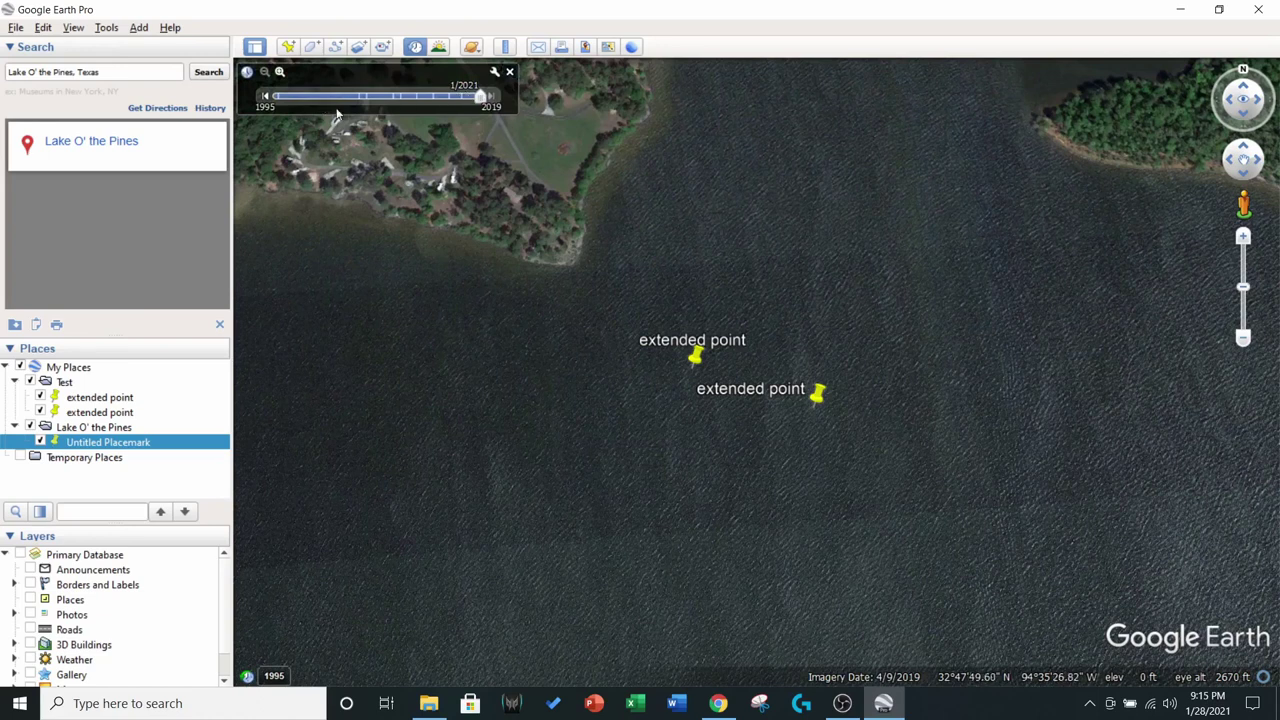
pyautogui.click(264, 95)
pyautogui.click(265, 96)
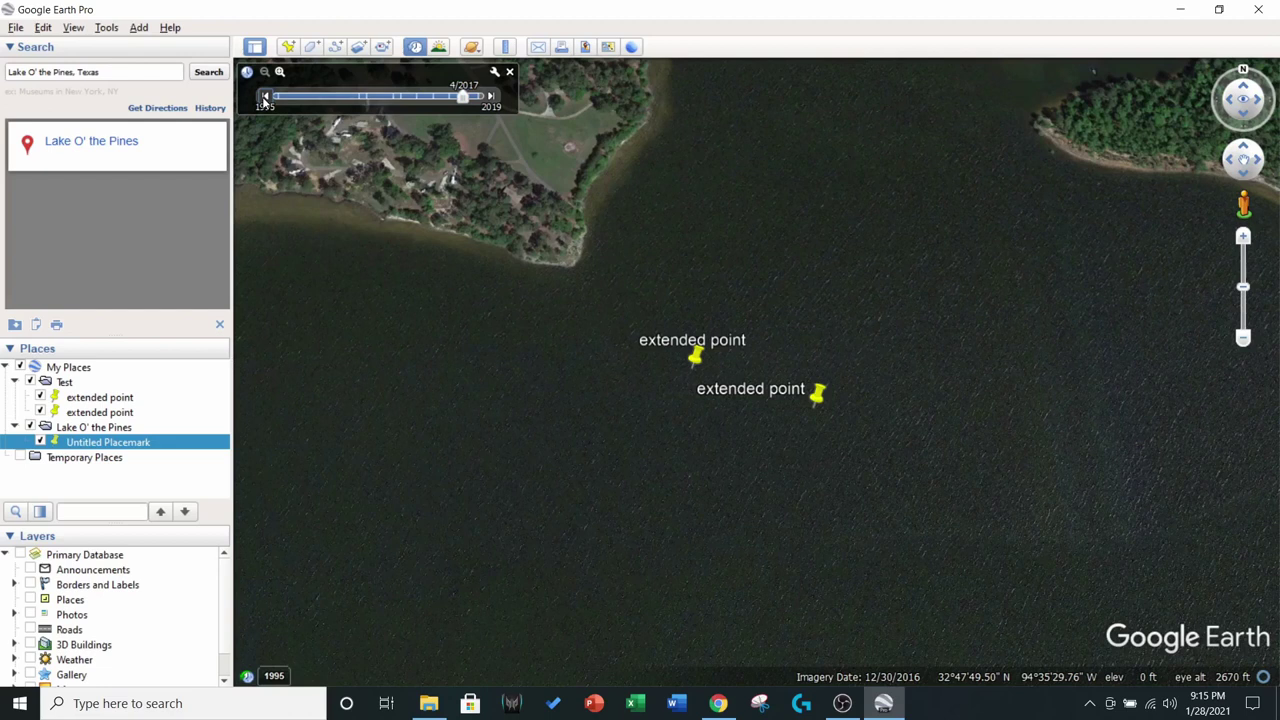
pyautogui.click(265, 96)
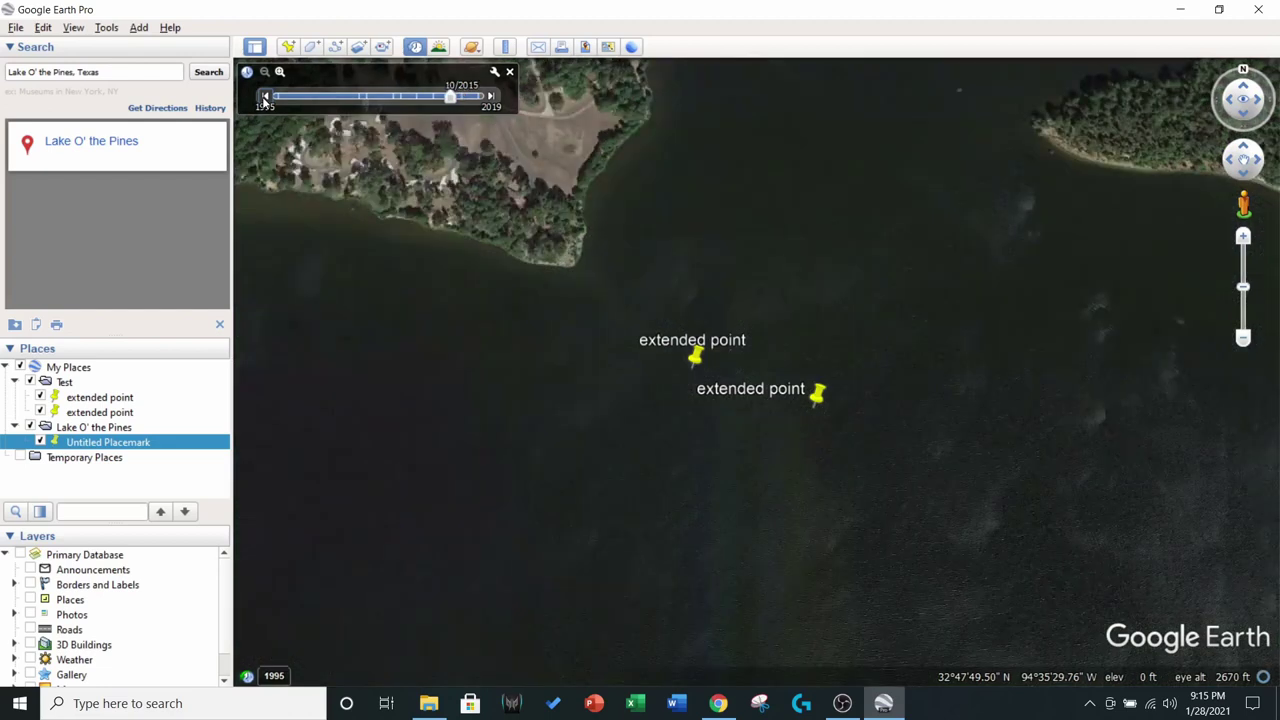
pyautogui.click(265, 96)
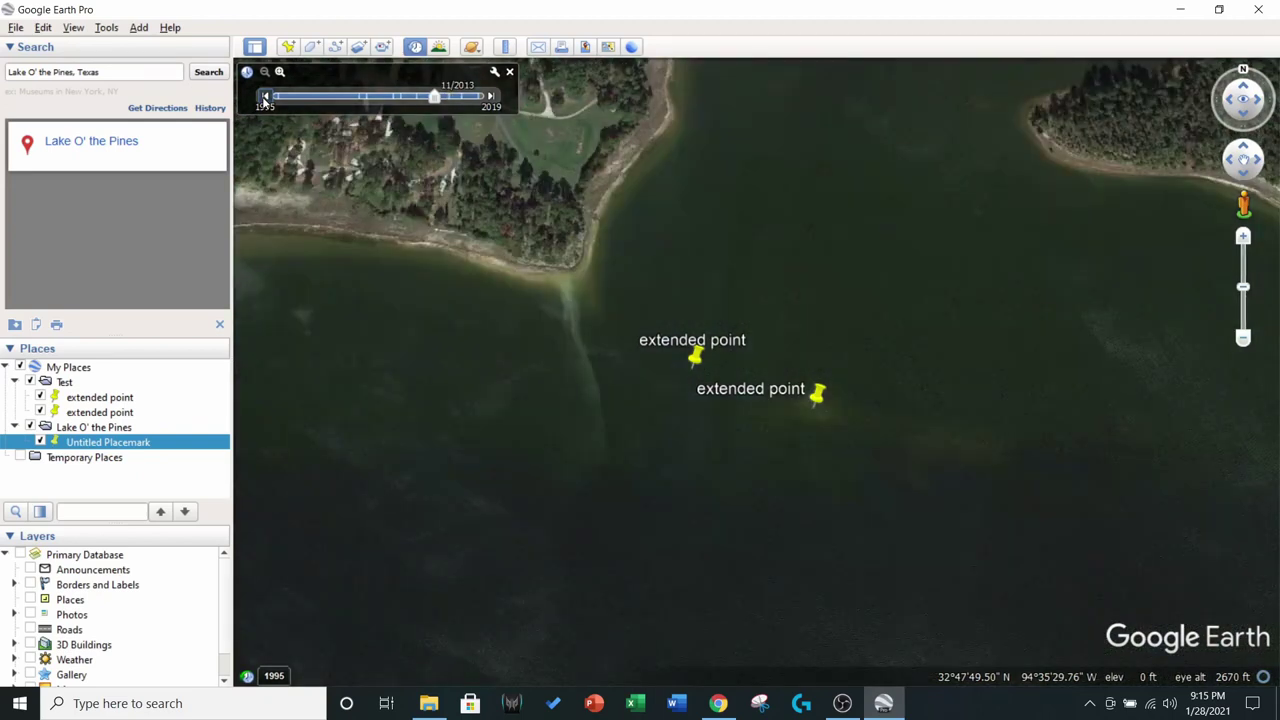
pyautogui.click(265, 96)
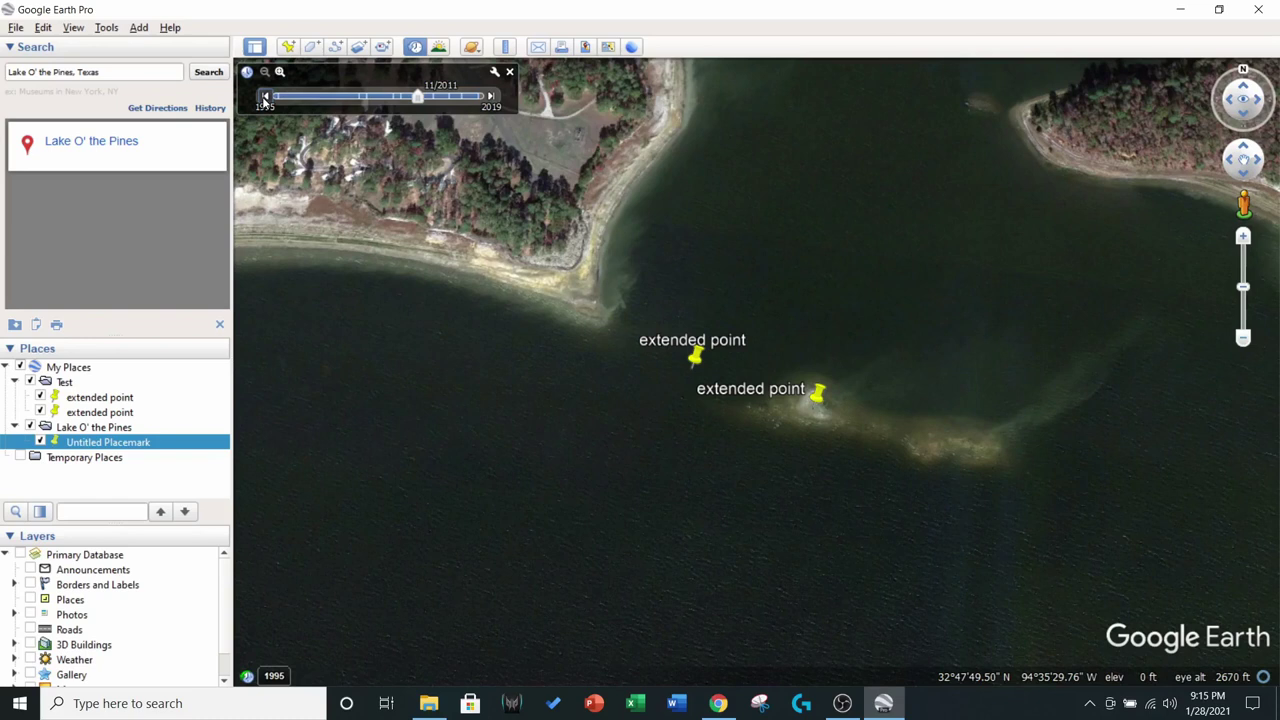
pyautogui.click(265, 96)
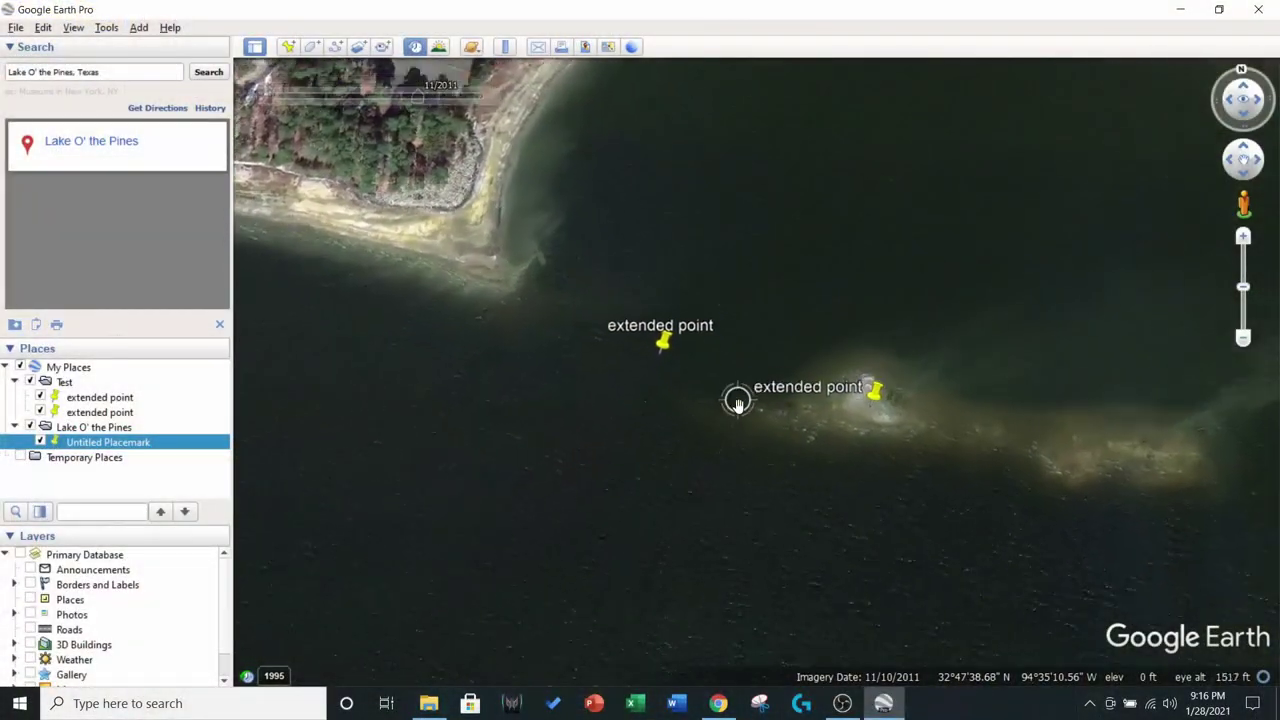
# - Examine the 11/2011 imagery up close around both extended point placemarks and the dark spot just west of the exposed hump
pyautogui.scroll(5, 737, 402)
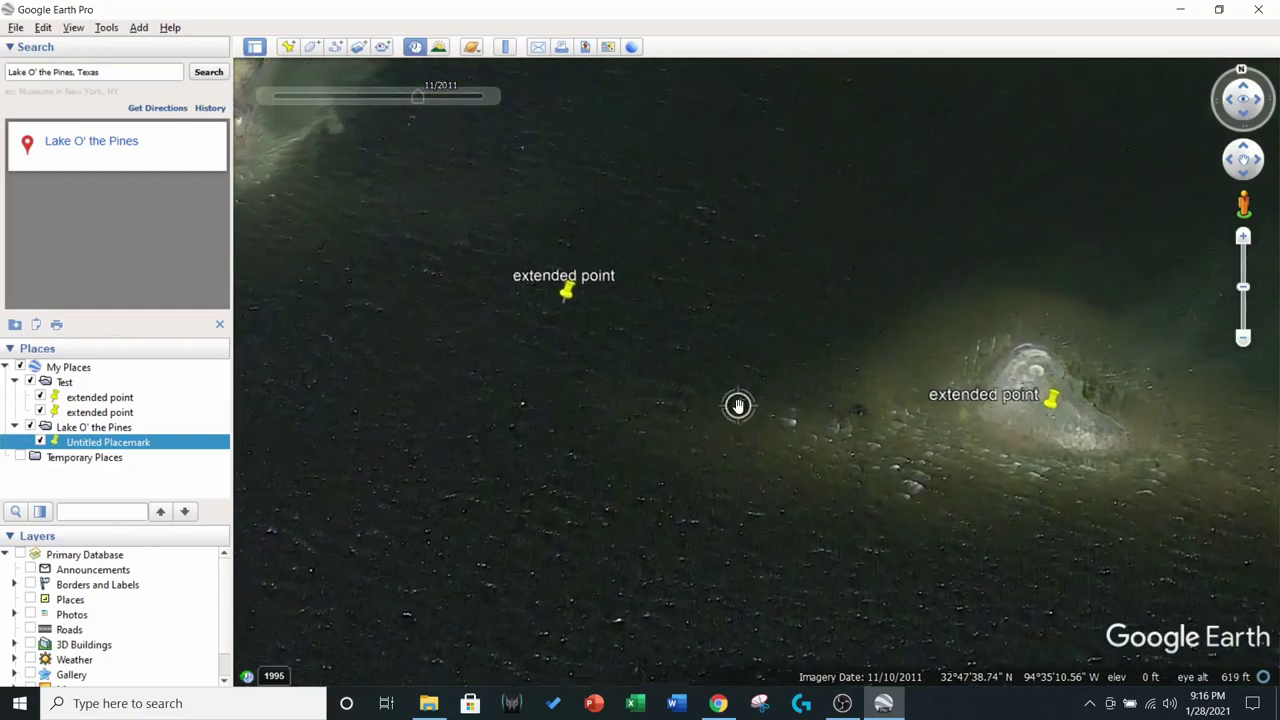
pyautogui.moveTo(843, 444); pyautogui.dragTo(463, 348)
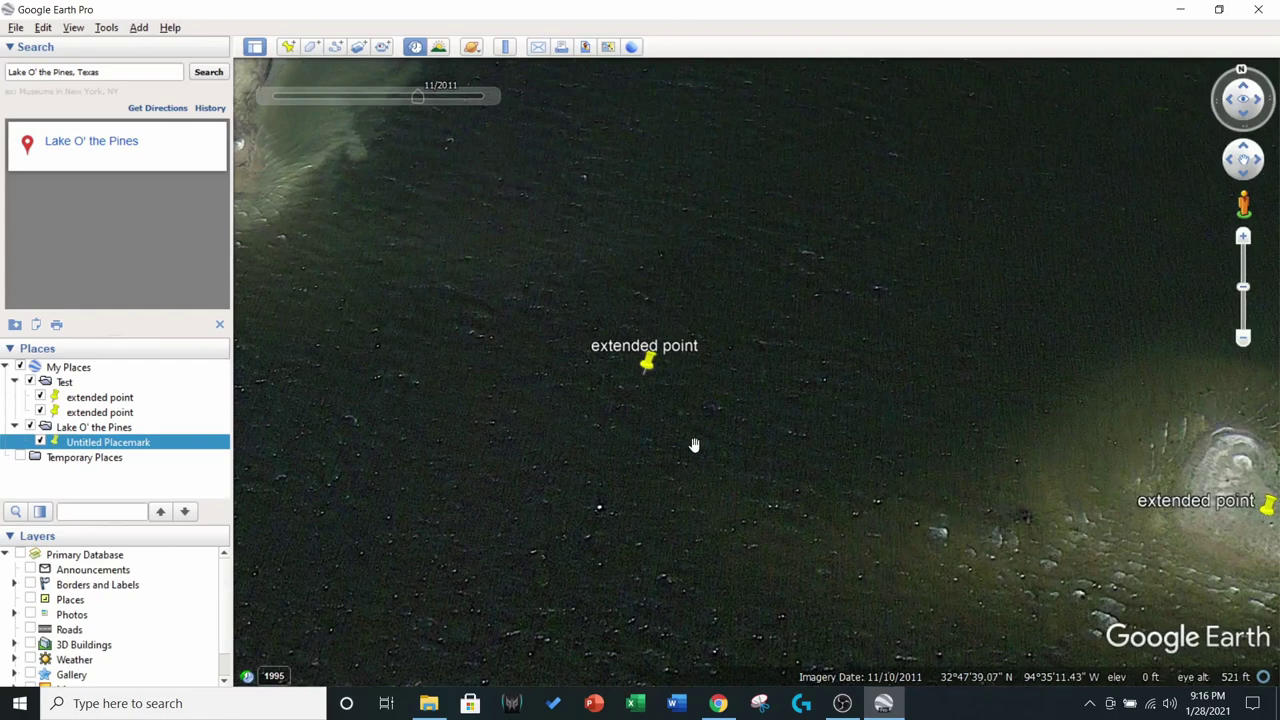
pyautogui.moveTo(316, 245); pyautogui.dragTo(311, 198)
pyautogui.moveTo(1013, 548); pyautogui.dragTo(628, 353)
pyautogui.moveTo(1057, 411); pyautogui.dragTo(706, 352)
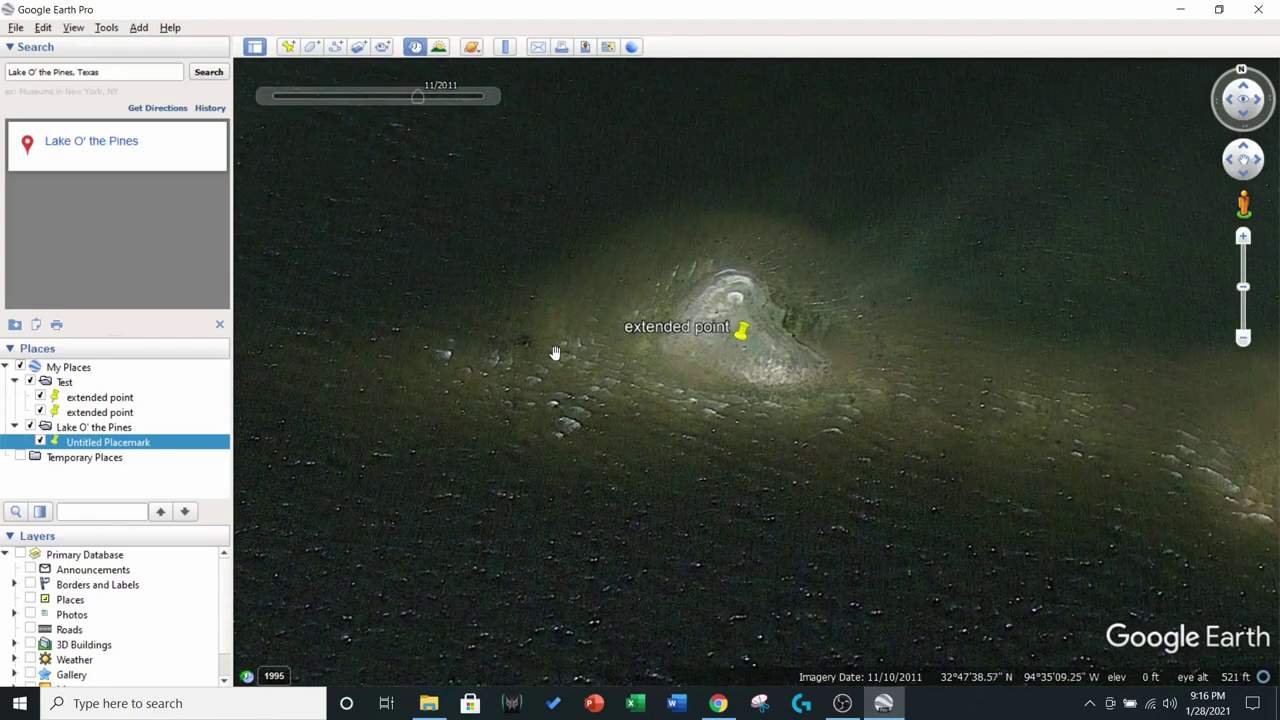
pyautogui.moveTo(555, 352); pyautogui.dragTo(651, 400)
pyautogui.scroll(2, 651, 400)
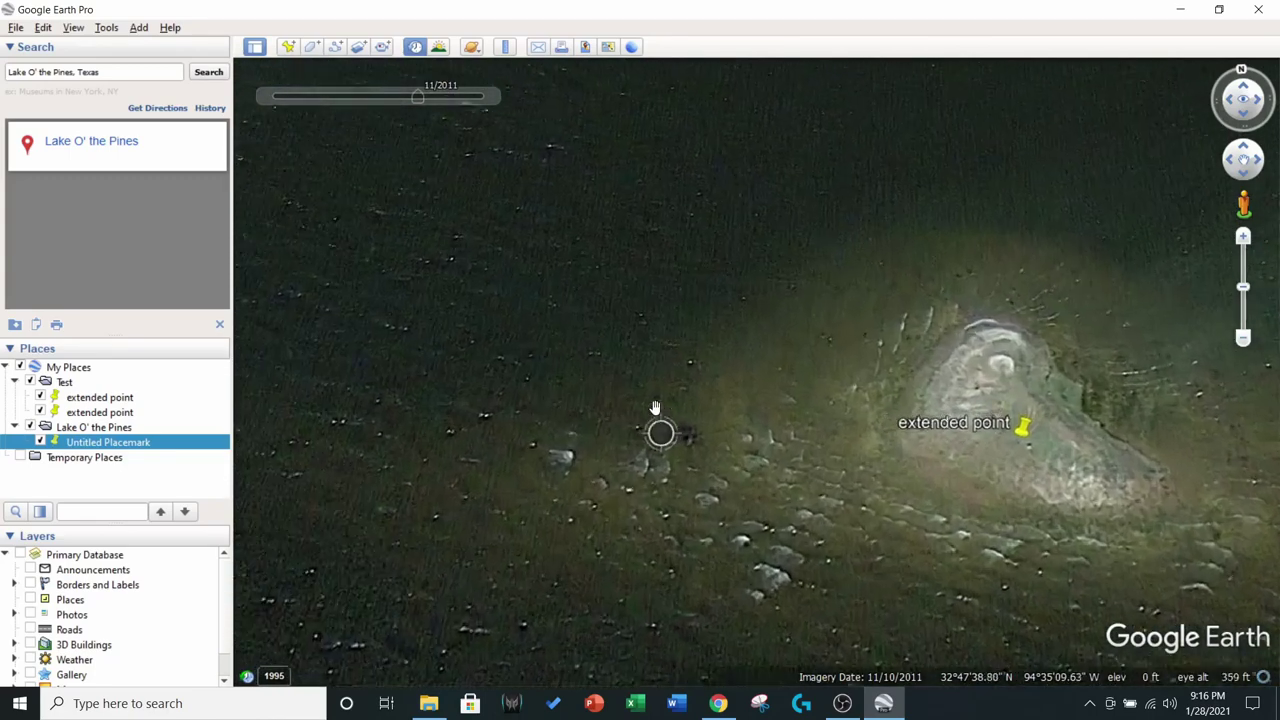
pyautogui.scroll(2, 655, 408)
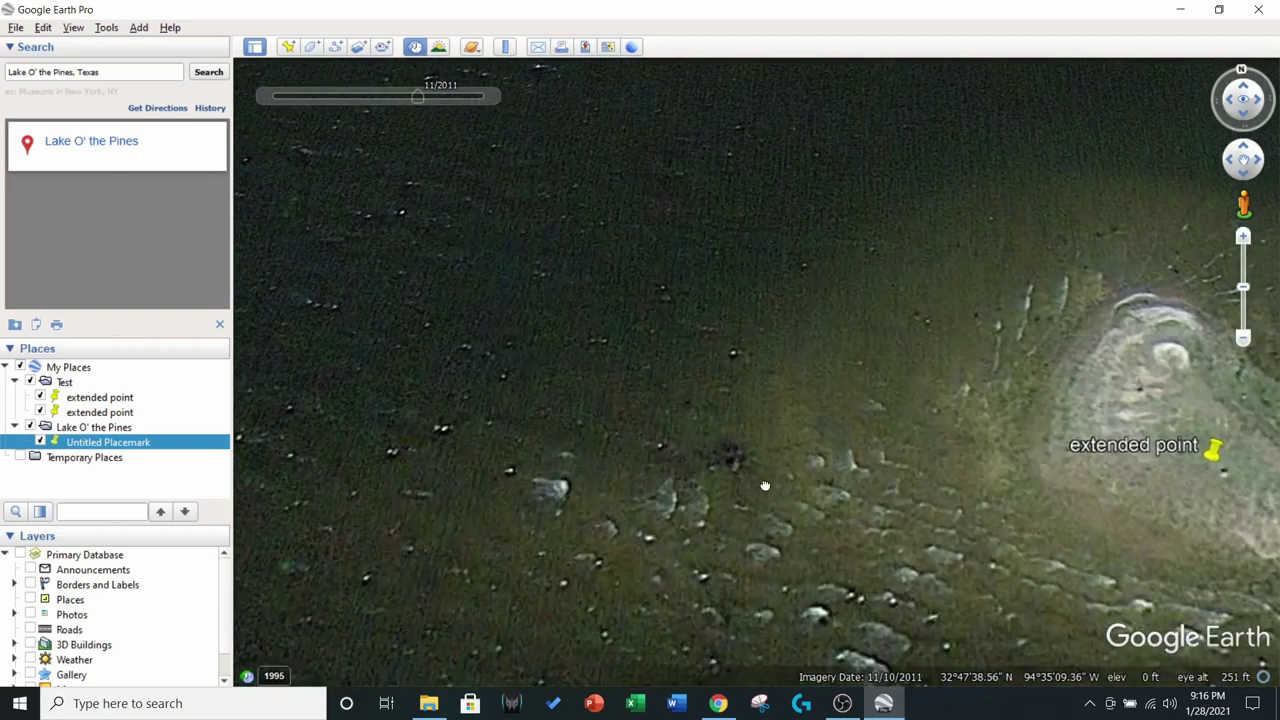
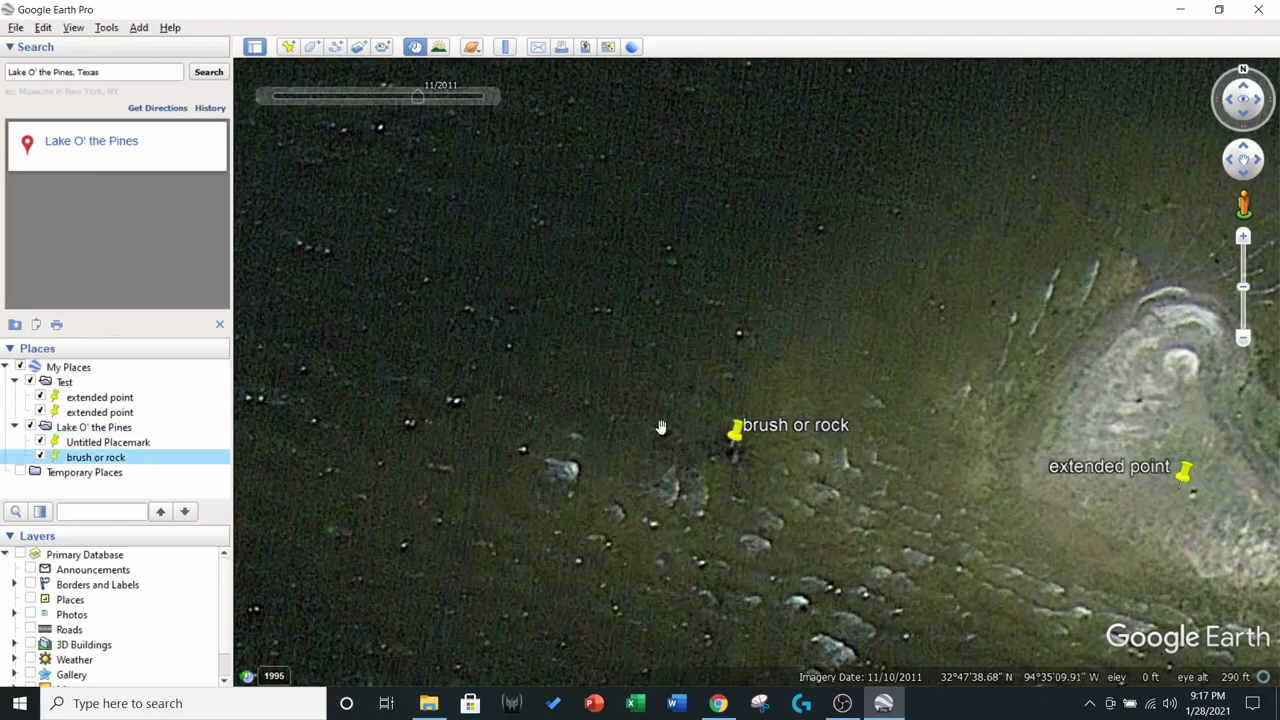
# - Survey the shoreline point and the cove up to the bridge north of the extended point placemarks in the 11/2011 imagery
pyautogui.scroll(-3, 745, 415)
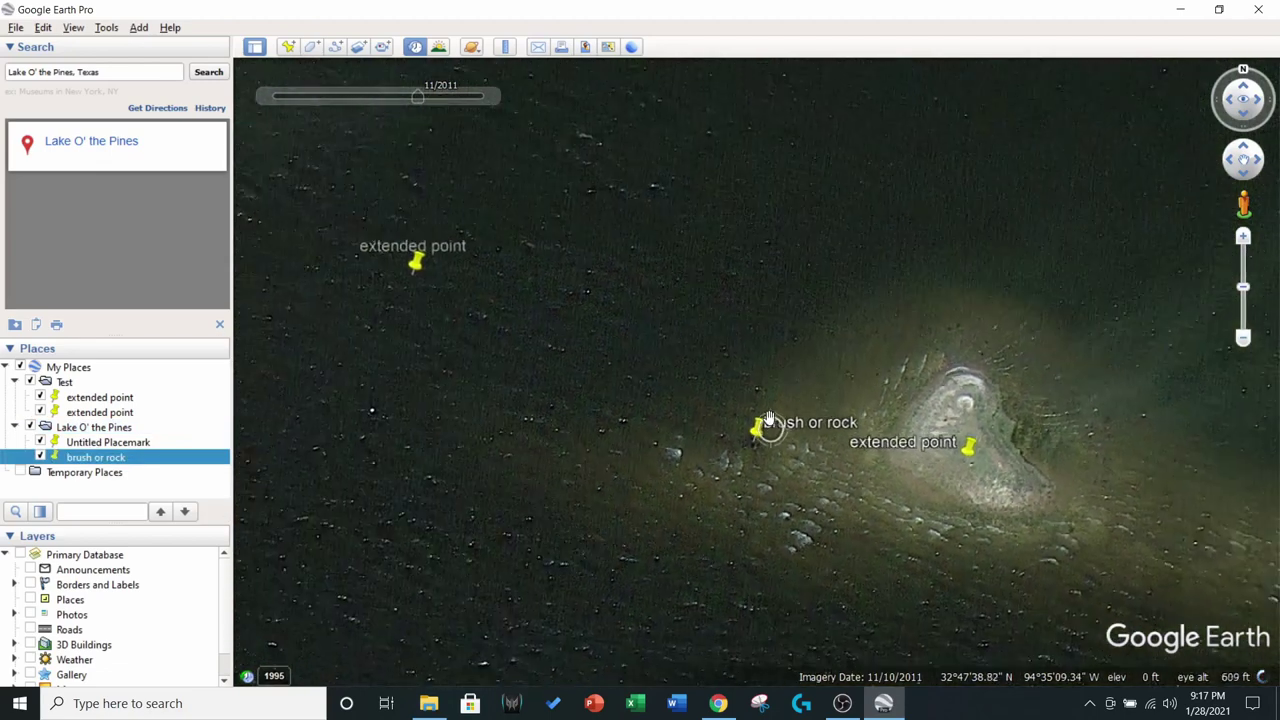
pyautogui.moveTo(644, 289); pyautogui.dragTo(891, 480)
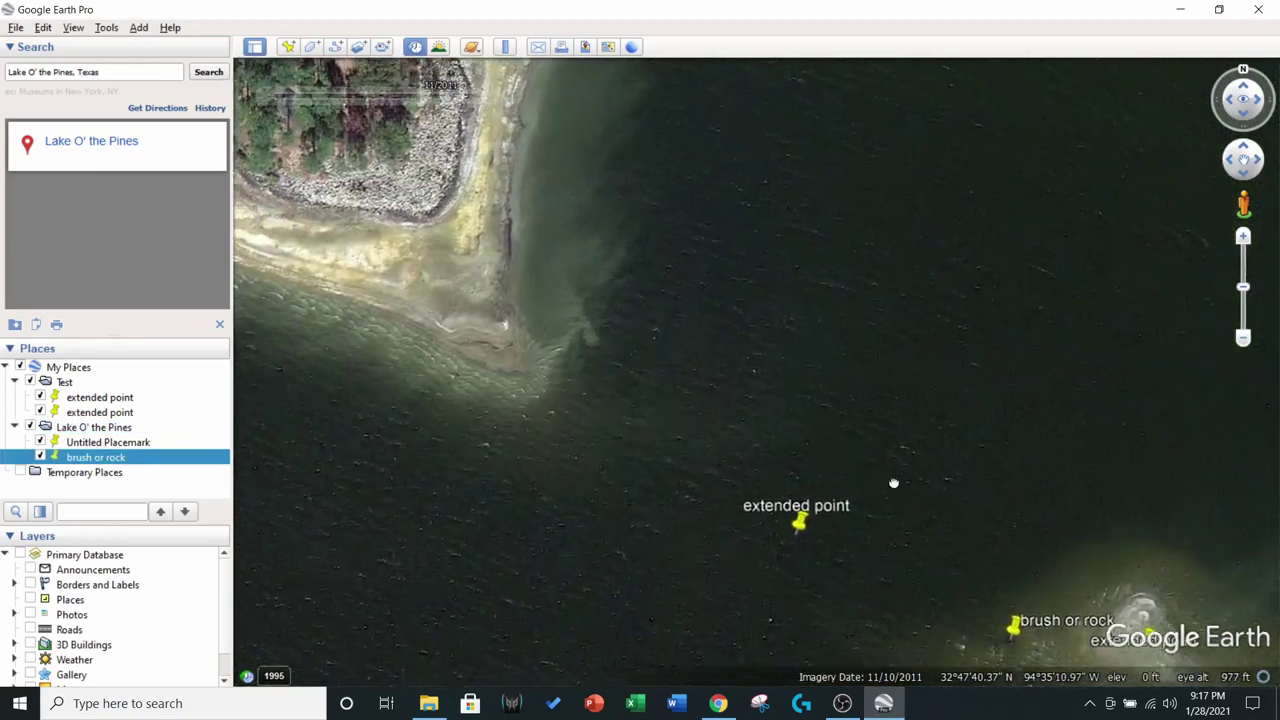
pyautogui.moveTo(529, 309)
pyautogui.mouseDown()
pyautogui.moveTo(577, 391)
pyautogui.moveTo(810, 415)
pyautogui.mouseUp()
pyautogui.scroll(-3, 815, 410)
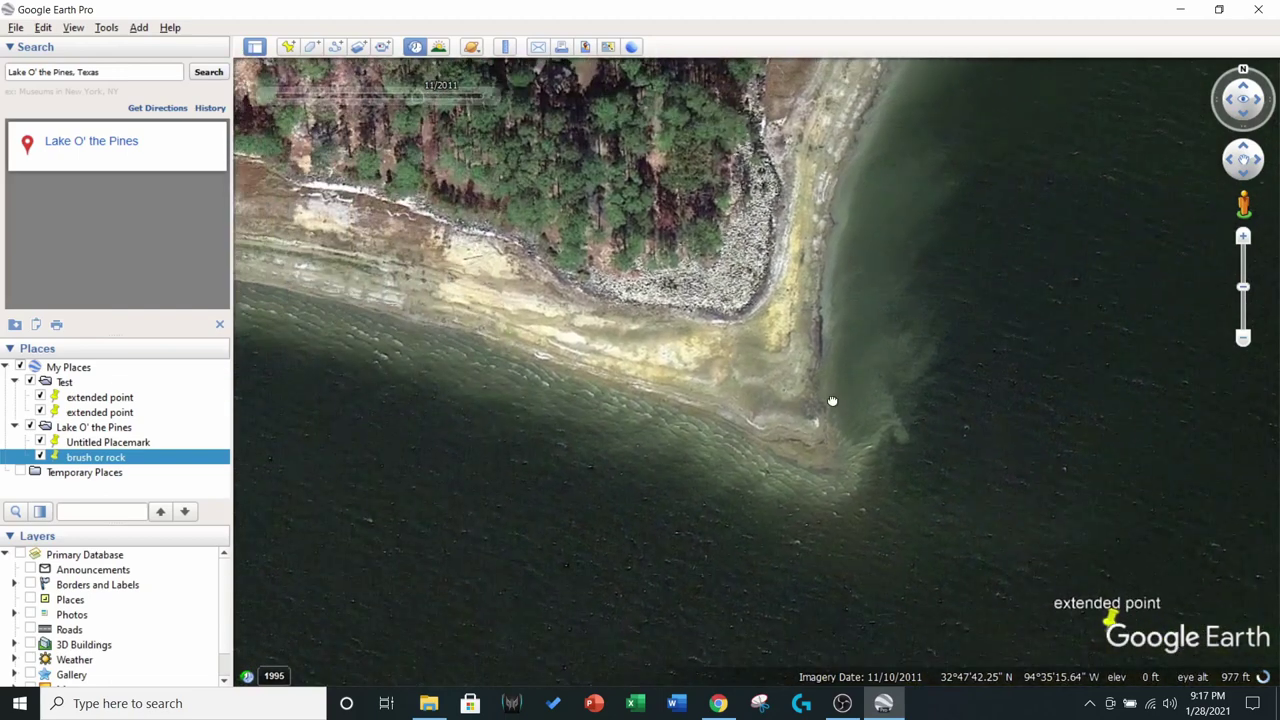
pyautogui.scroll(-3, 825, 398)
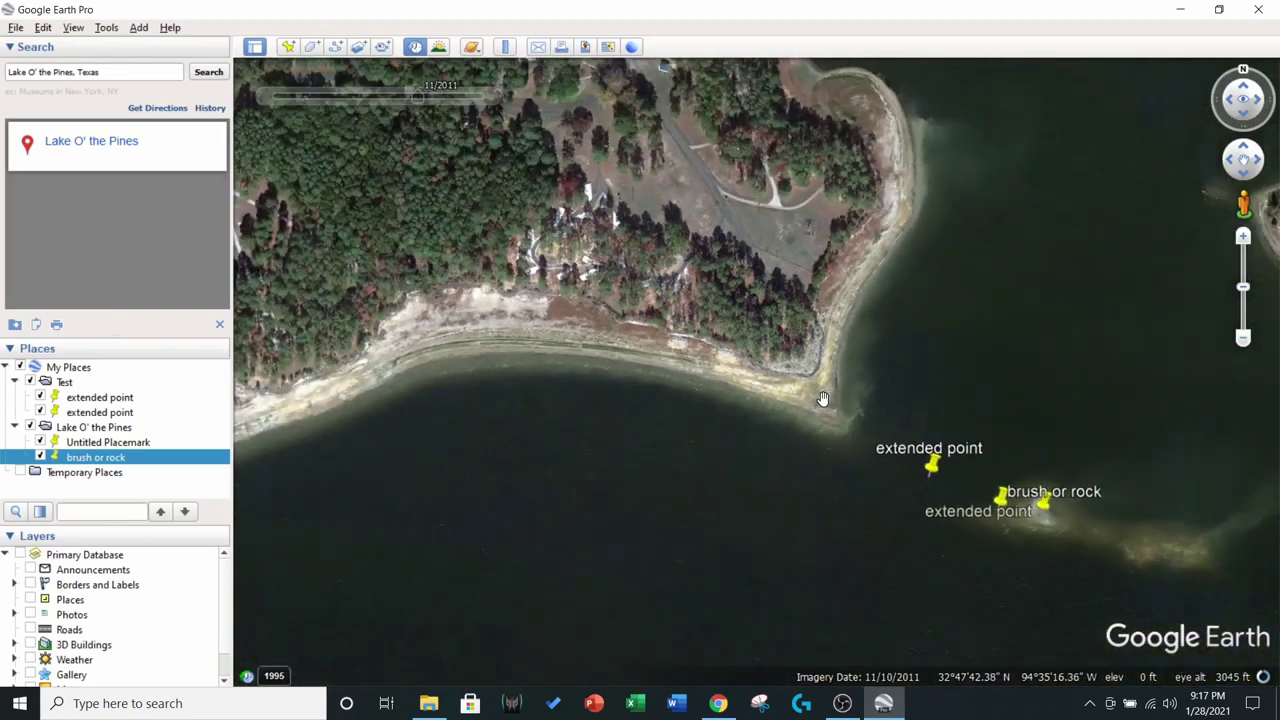
pyautogui.moveTo(909, 357); pyautogui.dragTo(501, 584)
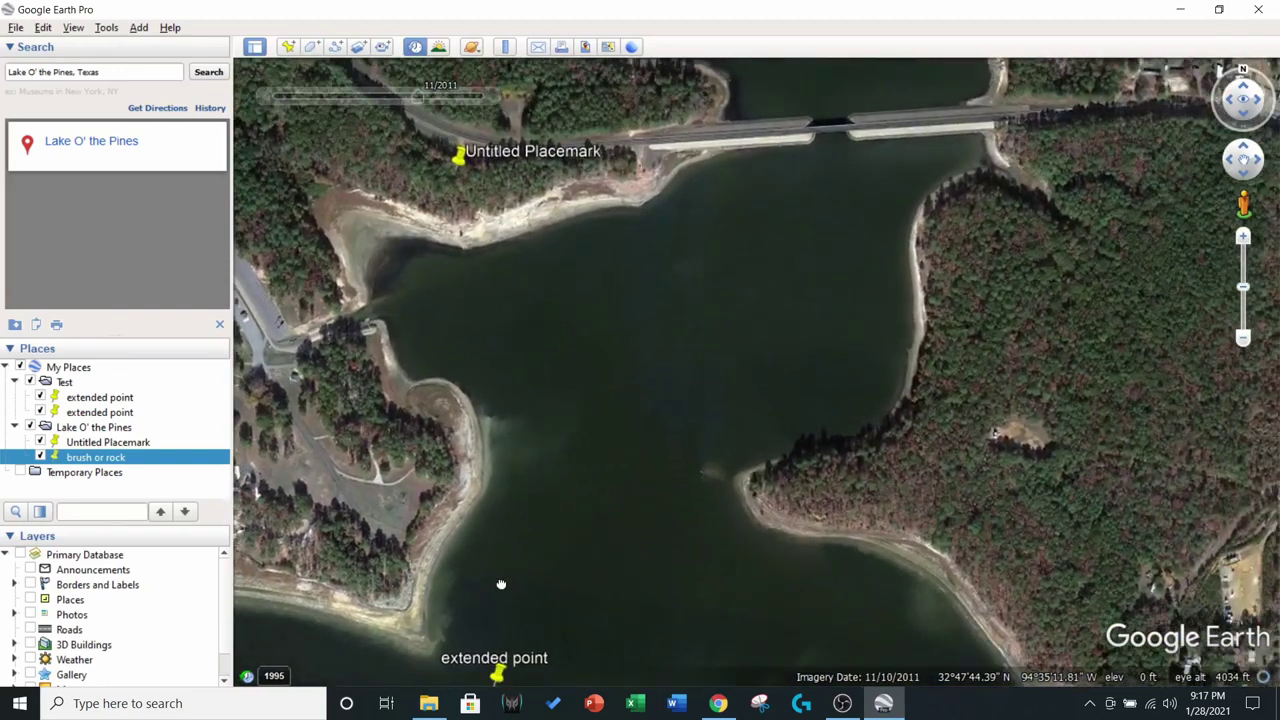
pyautogui.moveTo(600, 469); pyautogui.dragTo(537, 429)
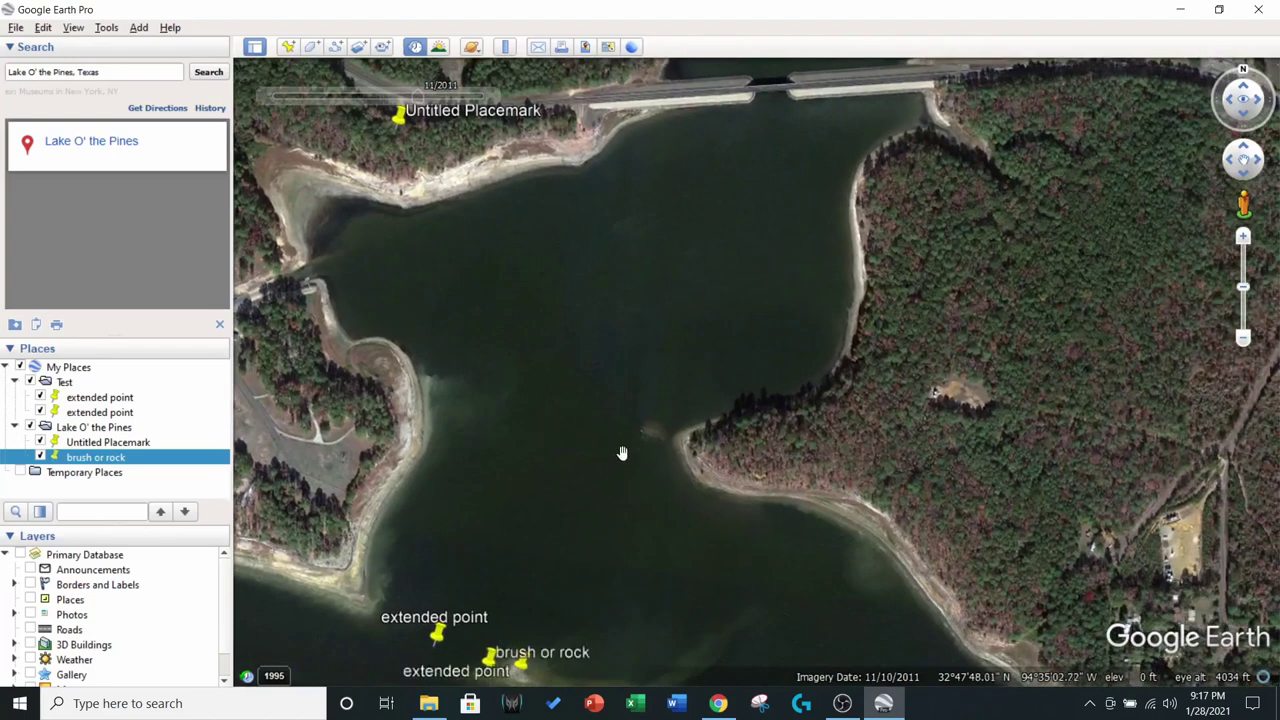
# - Add a placemark named "Rocky Point" on the rock cluster just off the wooded point on the cove's east side
pyautogui.scroll(3, 623, 441)
pyautogui.scroll(3, 623, 441)
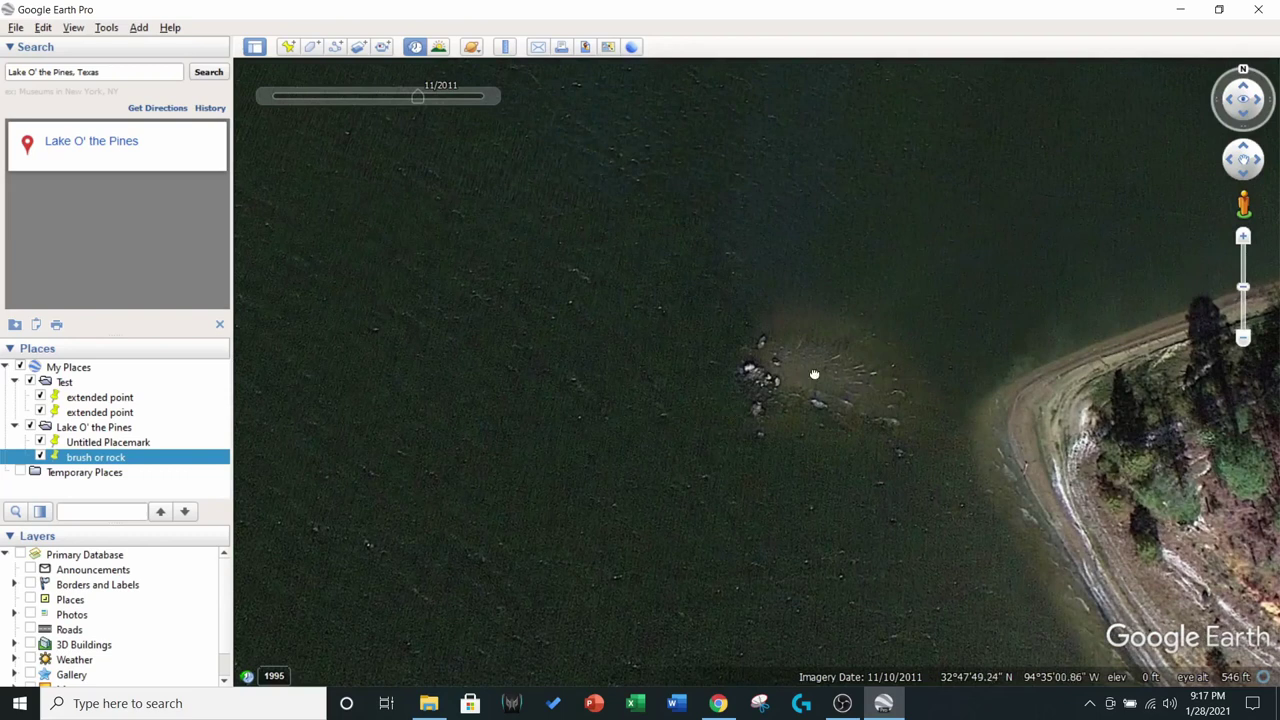
pyautogui.moveTo(814, 374); pyautogui.dragTo(830, 444)
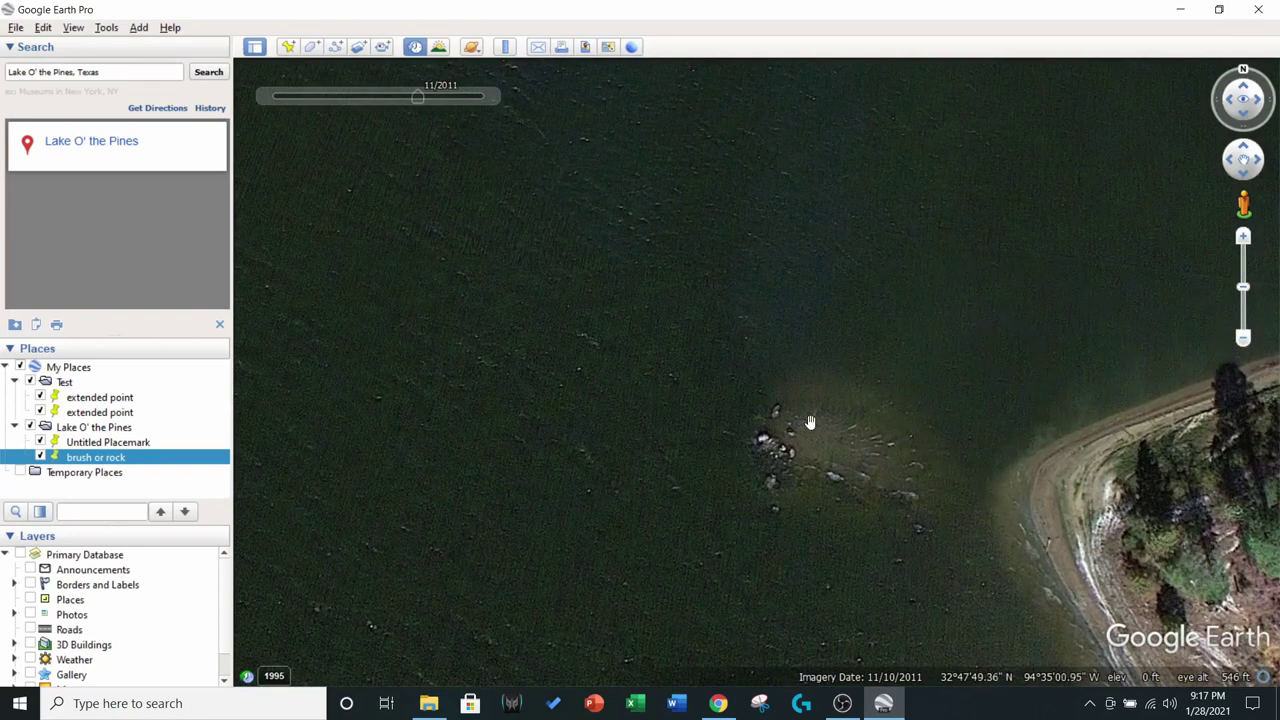
pyautogui.moveTo(879, 482); pyautogui.dragTo(817, 506)
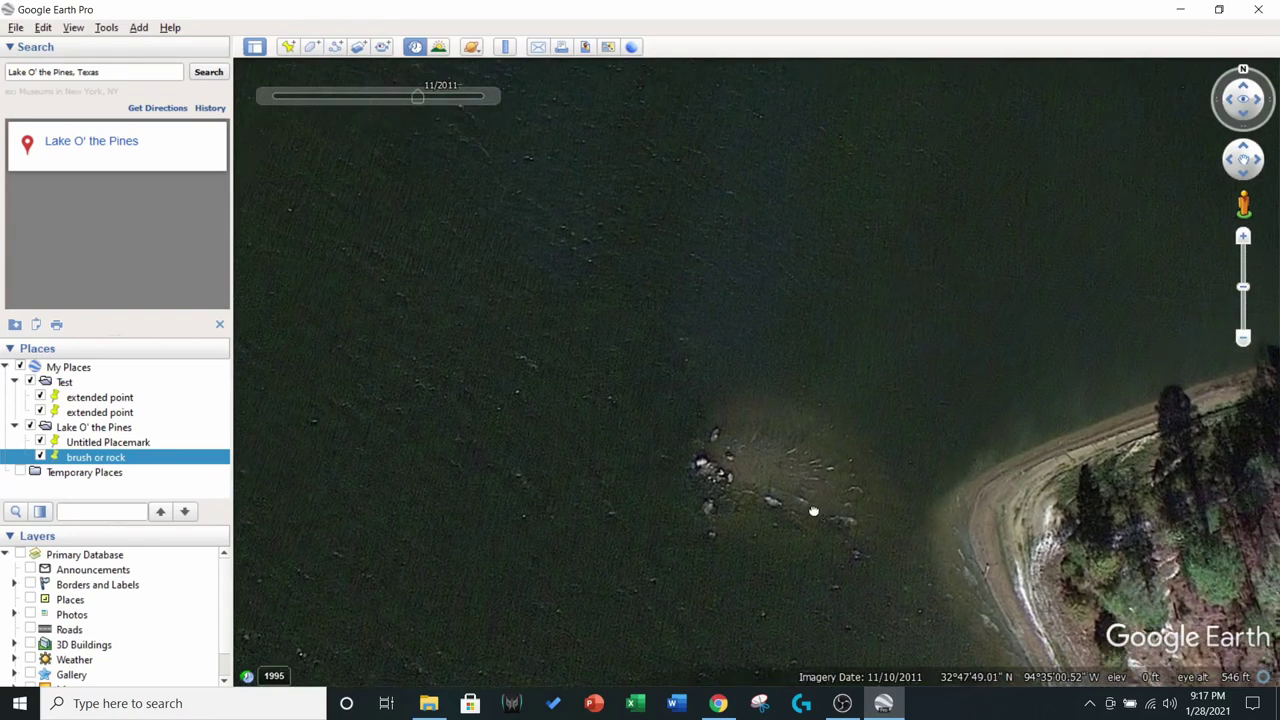
pyautogui.click(288, 47)
pyautogui.moveTo(762, 362); pyautogui.dragTo(708, 505)
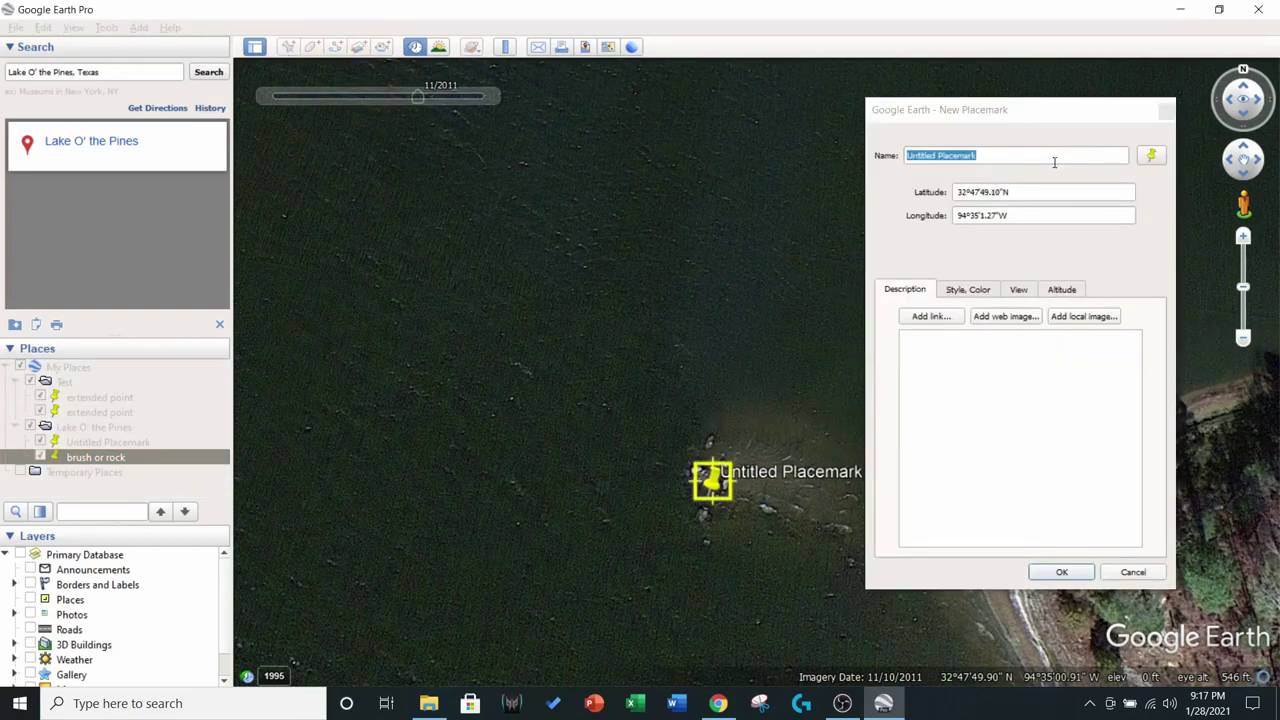
pyautogui.click(1020, 158)
pyautogui.moveTo(1020, 158); pyautogui.dragTo(948, 160)
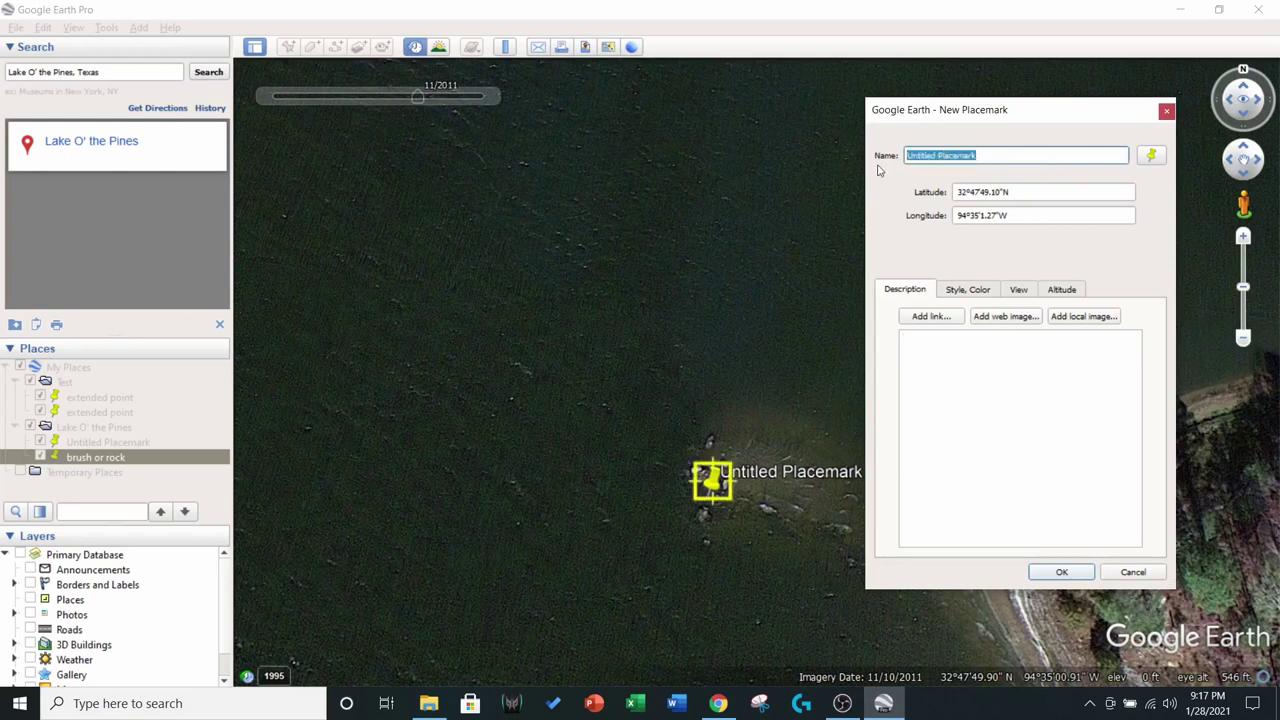
pyautogui.write('Rocky Point')
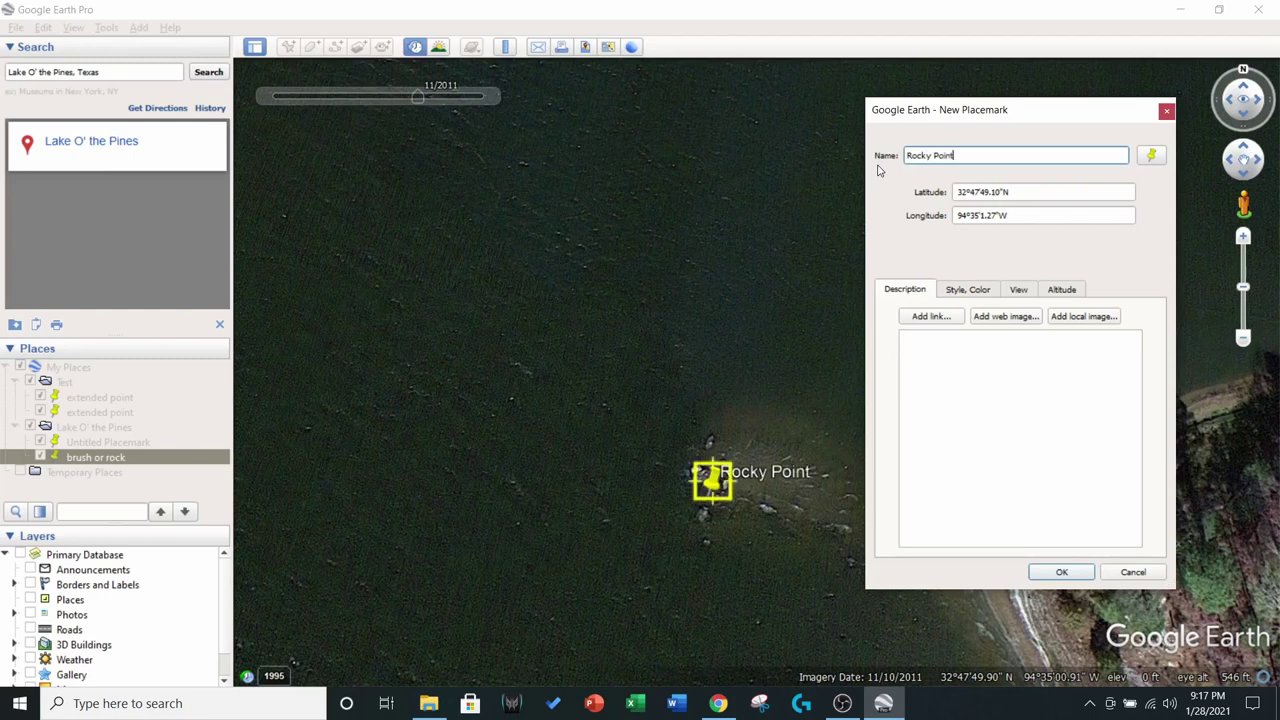
pyautogui.click(1058, 571)
# - Examine up close the shallow ridge extending east from the extended point placemarks in the 11/2011 imagery
pyautogui.moveTo(778, 410); pyautogui.dragTo(780, 383)
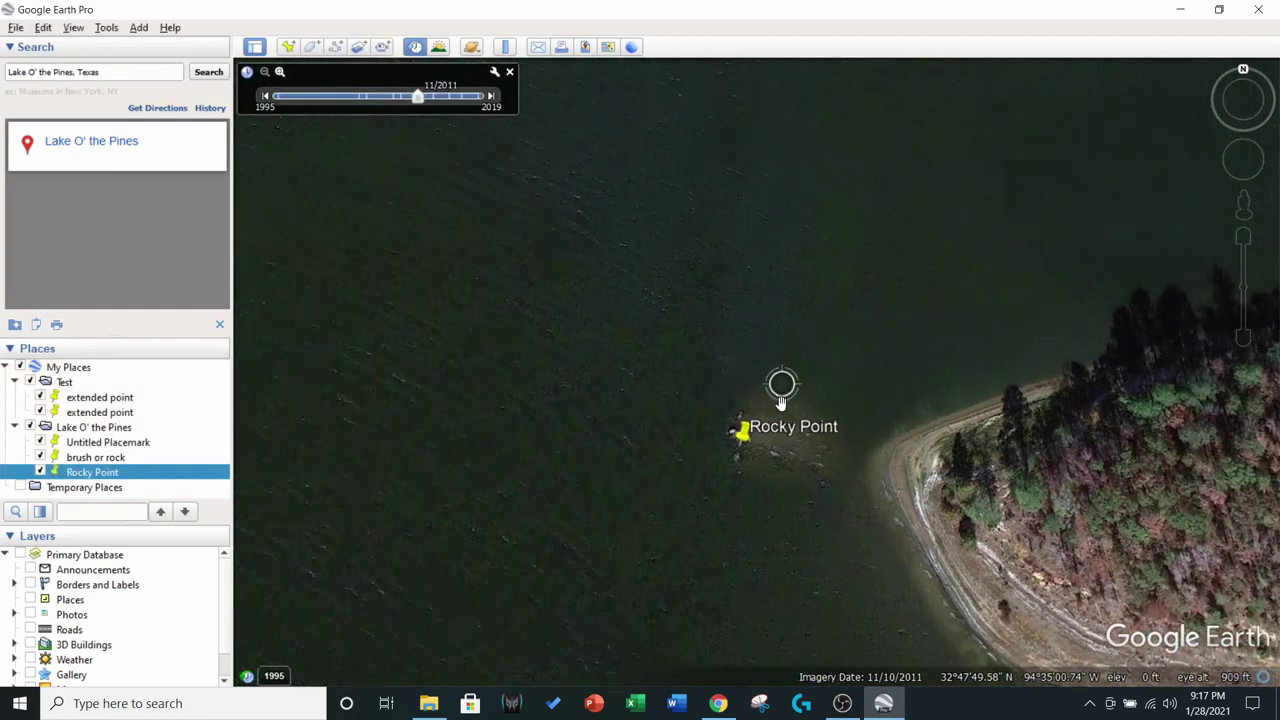
pyautogui.moveTo(789, 443); pyautogui.dragTo(860, 269)
pyautogui.moveTo(640, 582); pyautogui.dragTo(688, 317)
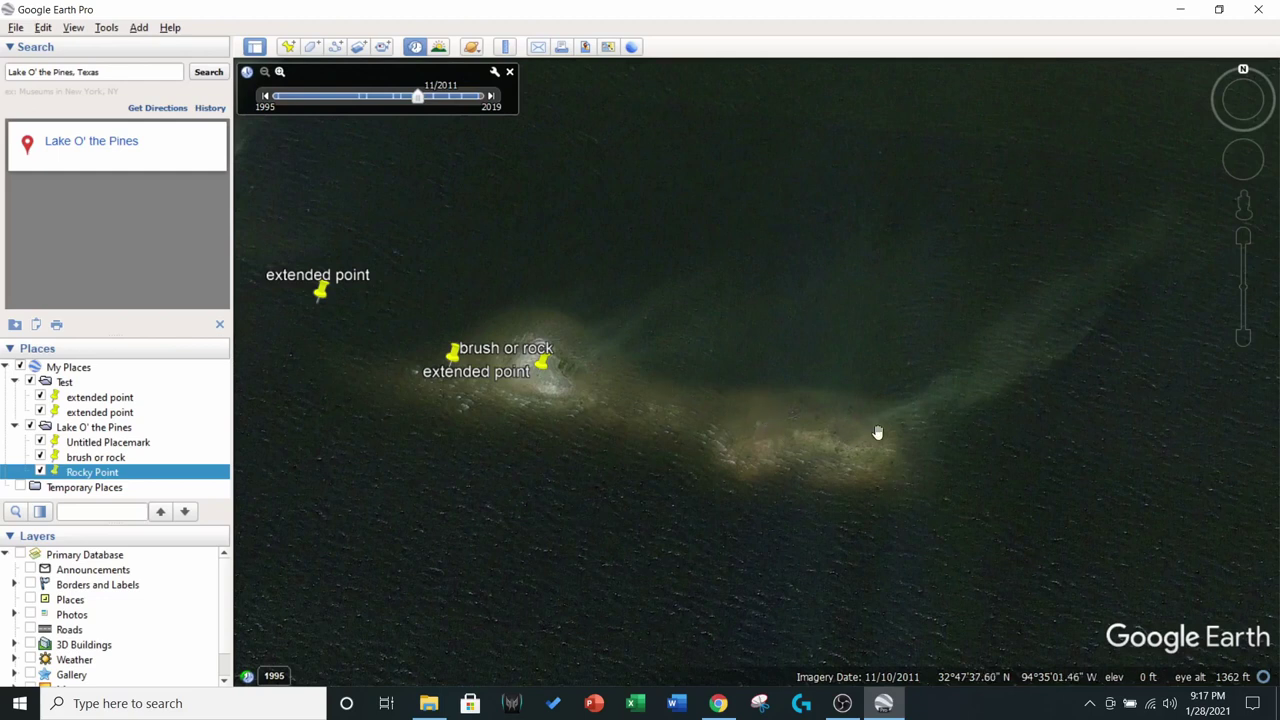
pyautogui.scroll(3, 870, 432)
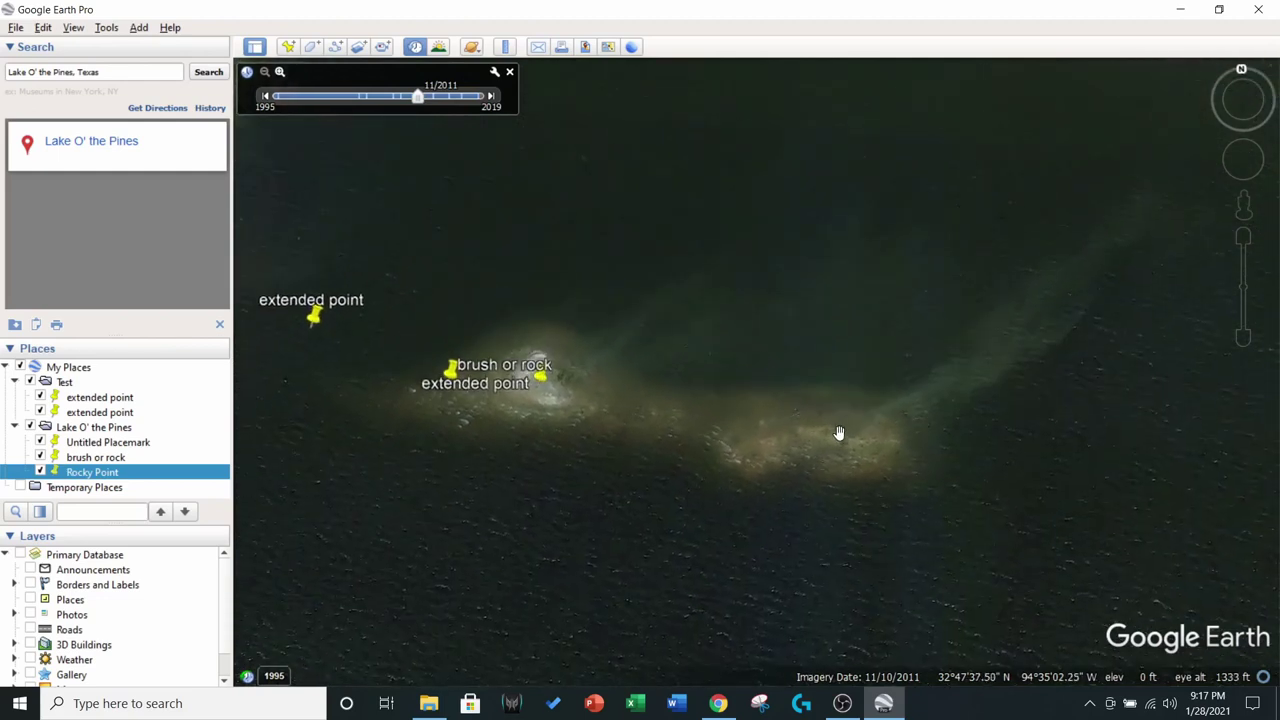
pyautogui.scroll(3, 835, 430)
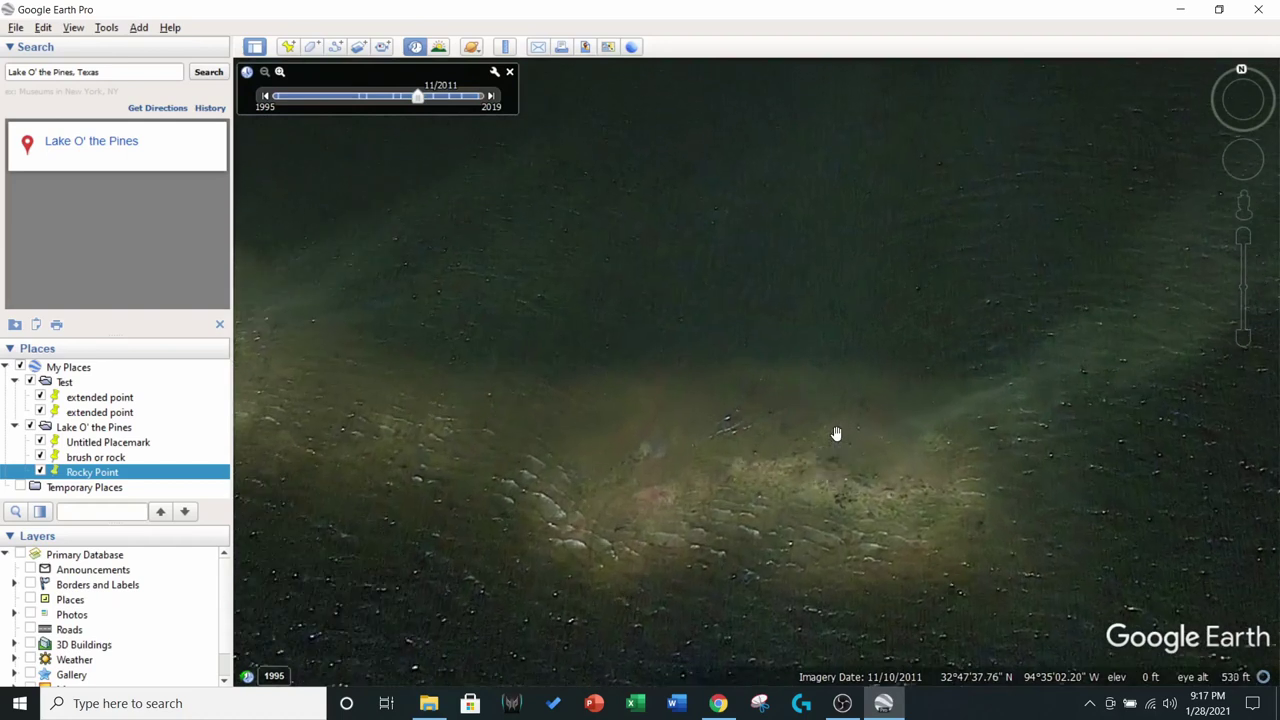
pyautogui.scroll(2, 836, 433)
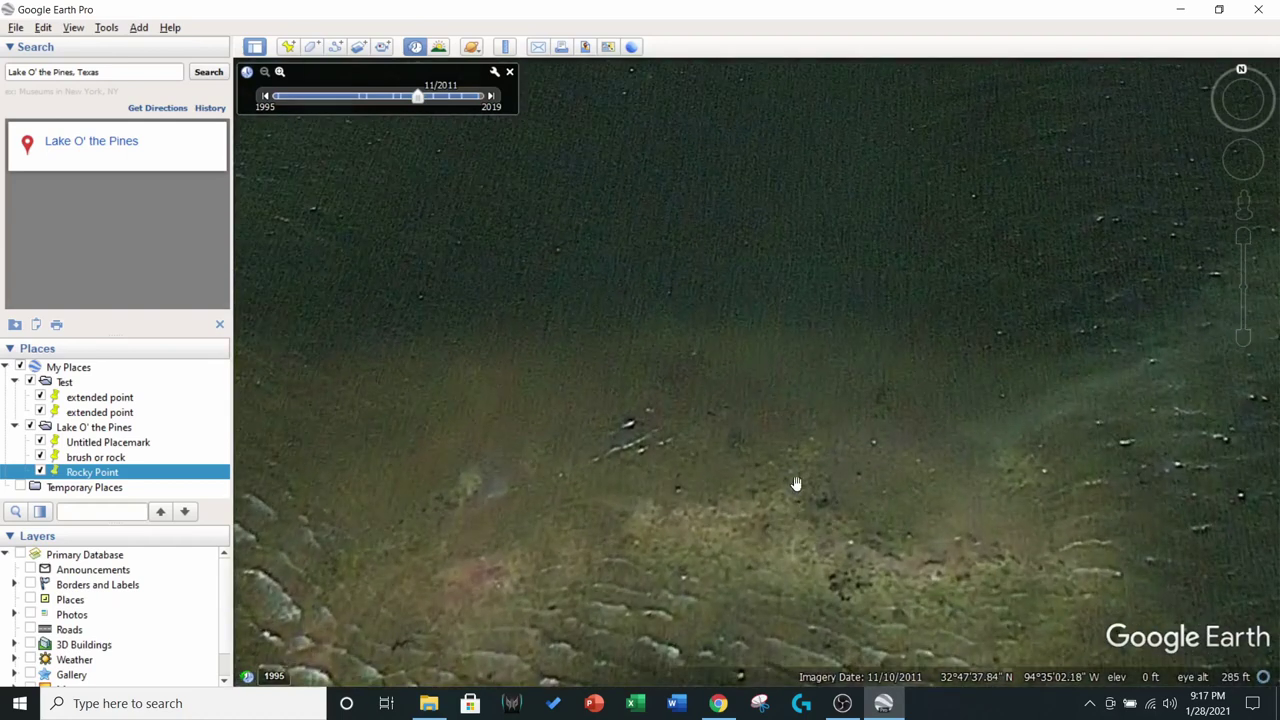
pyautogui.moveTo(474, 572); pyautogui.dragTo(512, 332)
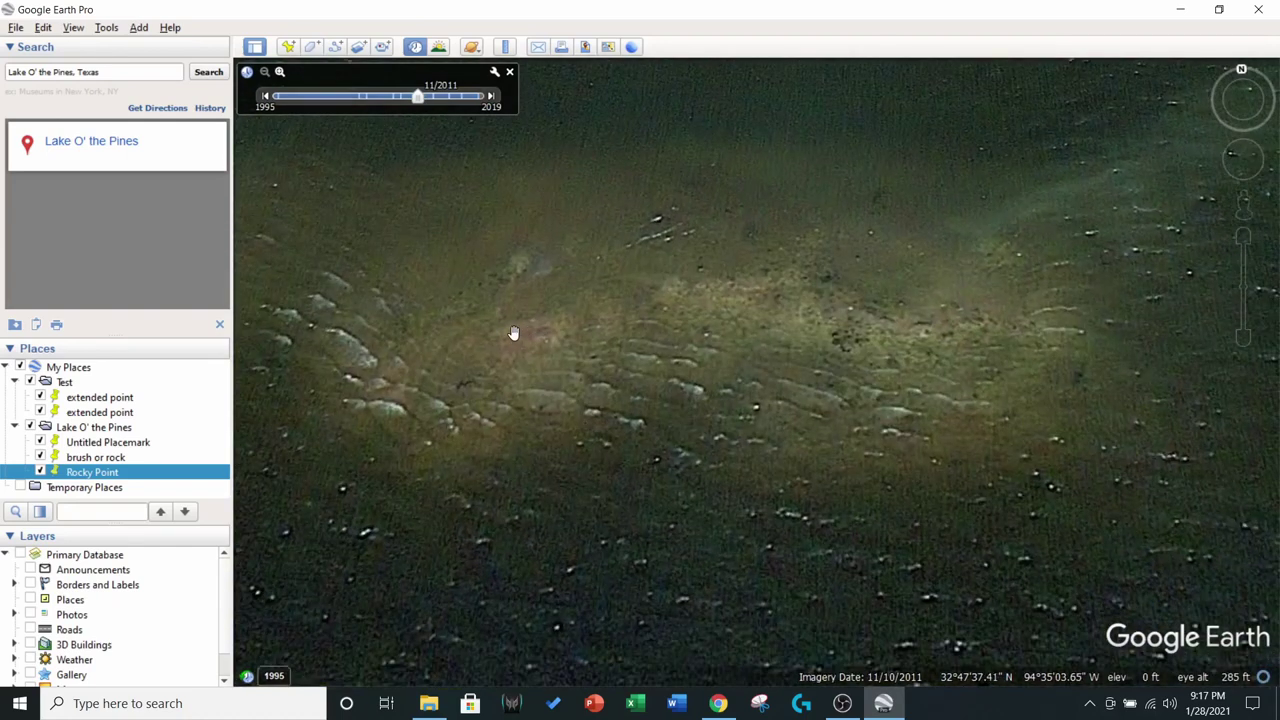
pyautogui.scroll(-2, 925, 338)
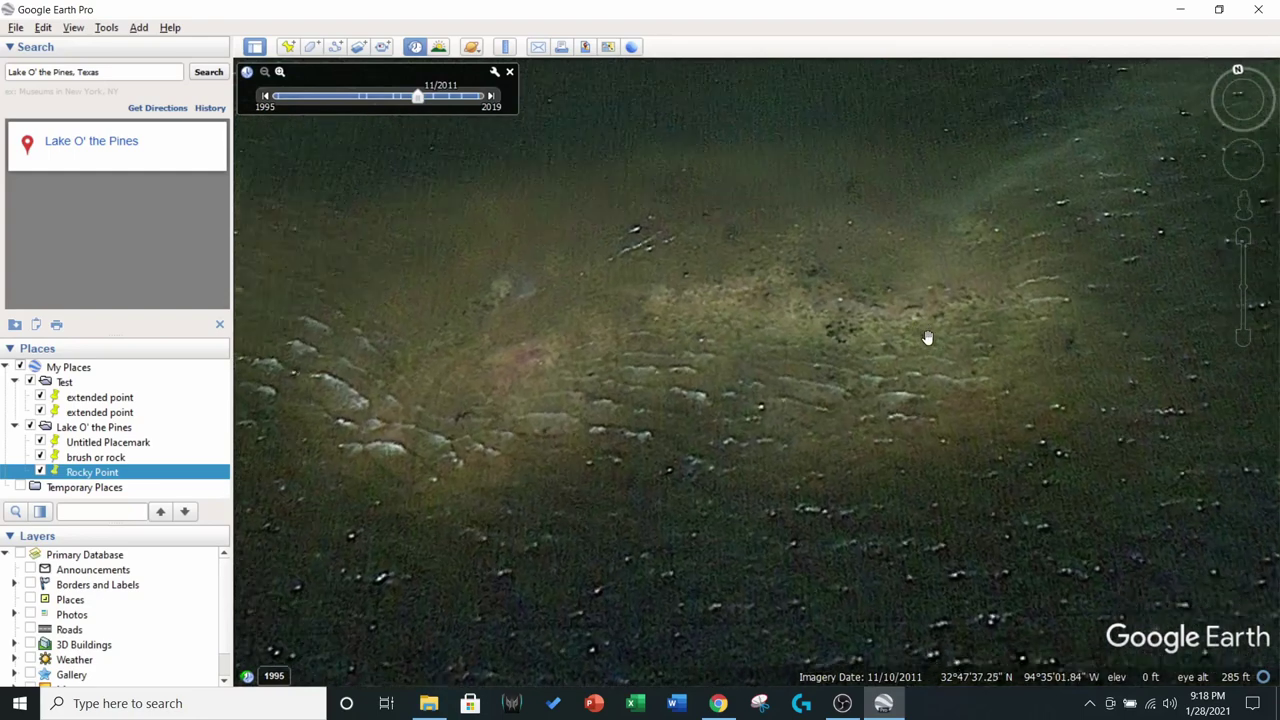
pyautogui.scroll(-2, 921, 339)
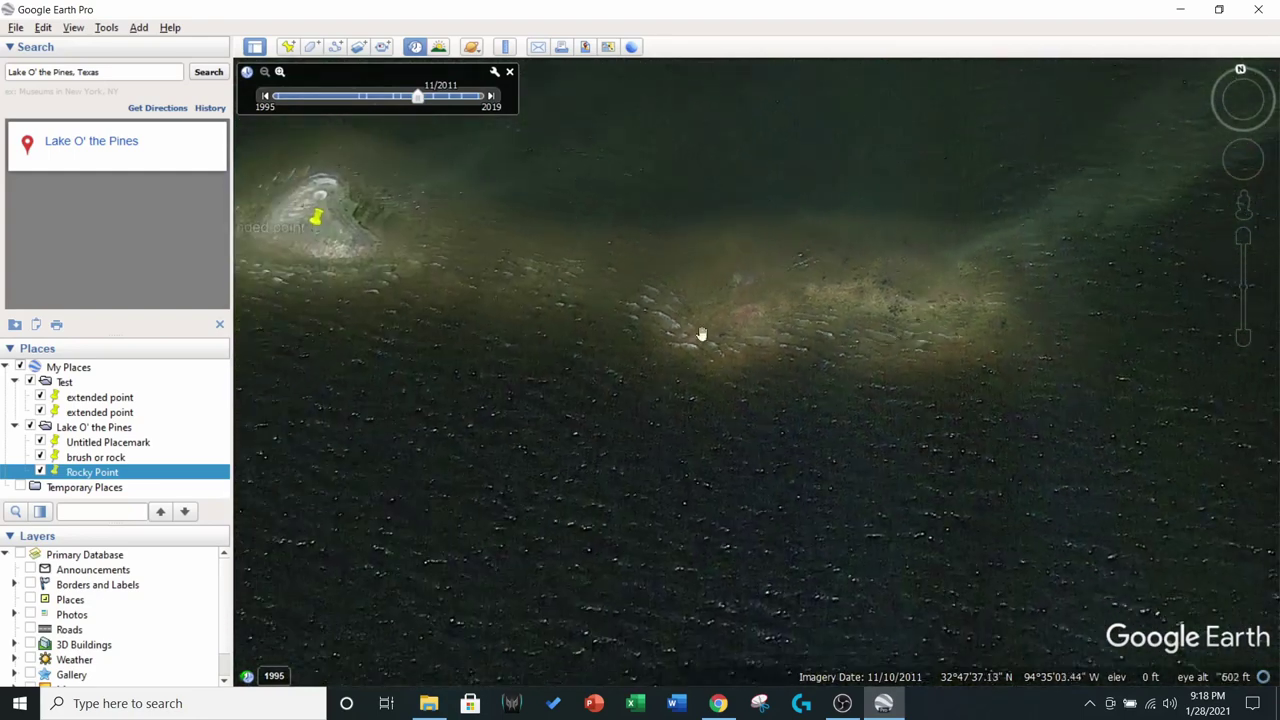
# - Compare the 11/2013 and 11/2011 imagery of the shoreline beside the dirt road and white-roofed building
pyautogui.scroll(-2, 679, 283)
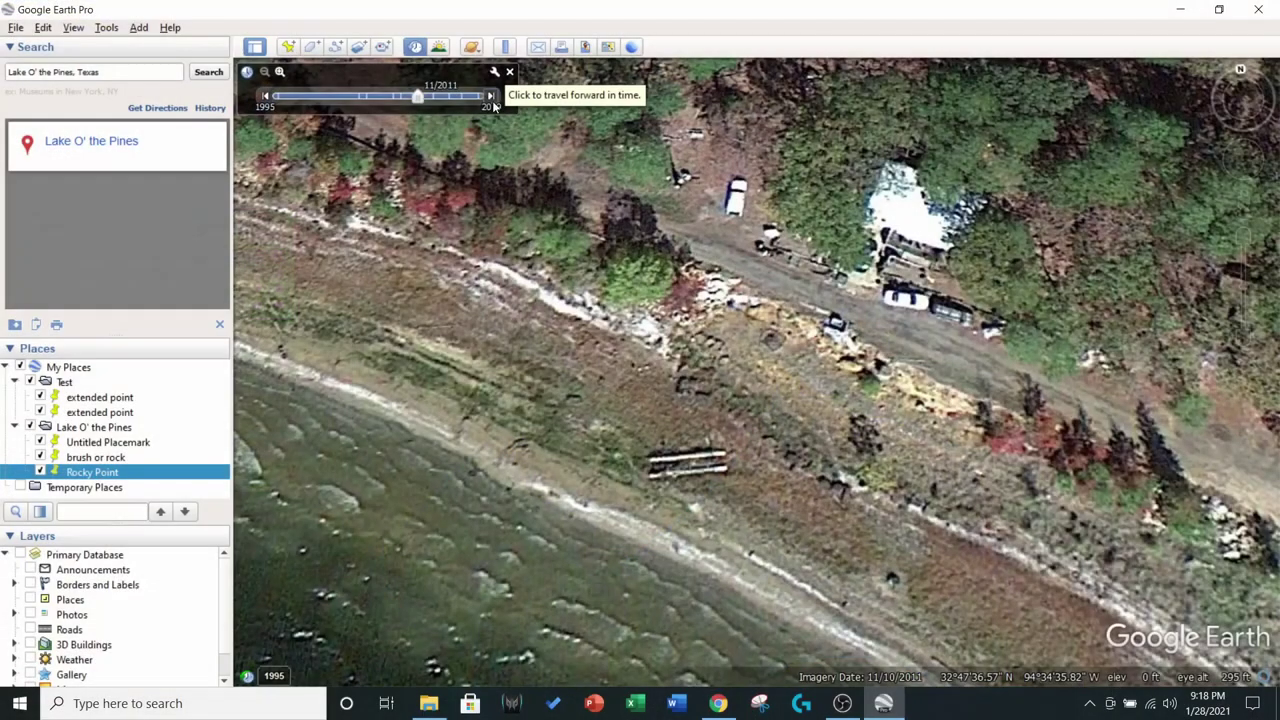
pyautogui.click(492, 96)
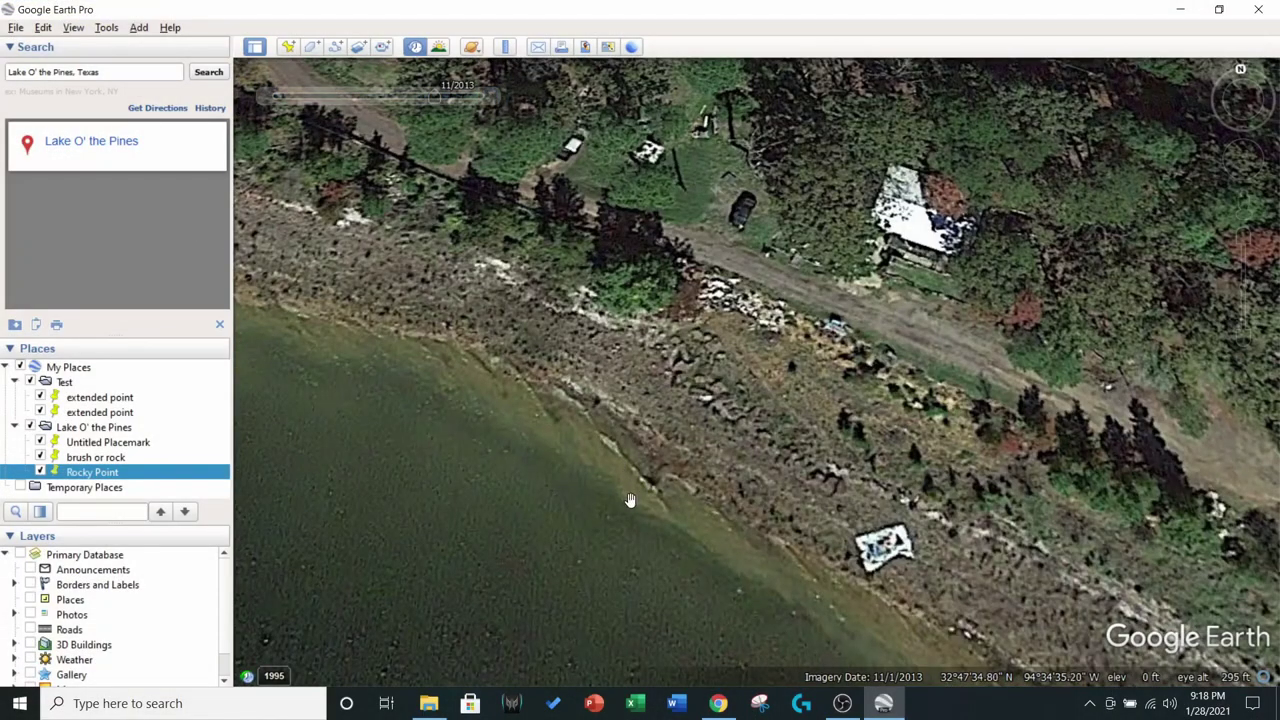
pyautogui.click(265, 97)
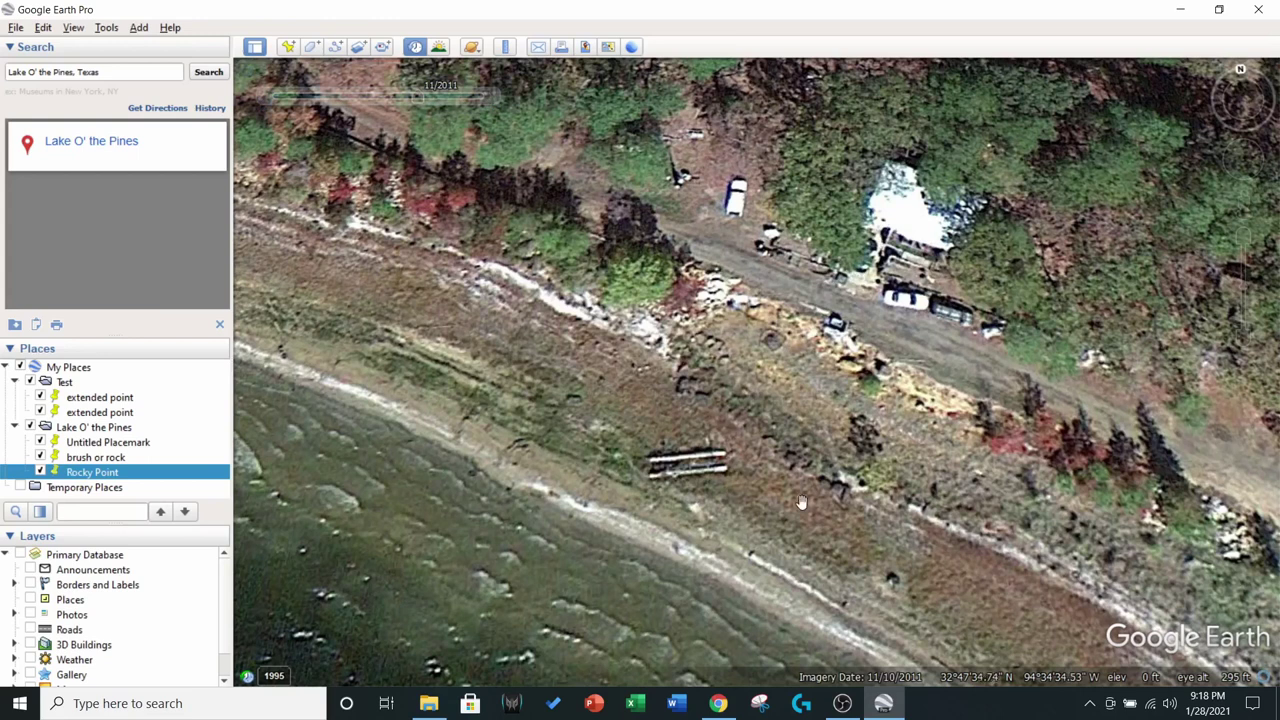
# - Check the shoreline strip below the white-roofed building in the 11/2013 imagery and return to the previous imagery date
pyautogui.moveTo(716, 487); pyautogui.dragTo(660, 431)
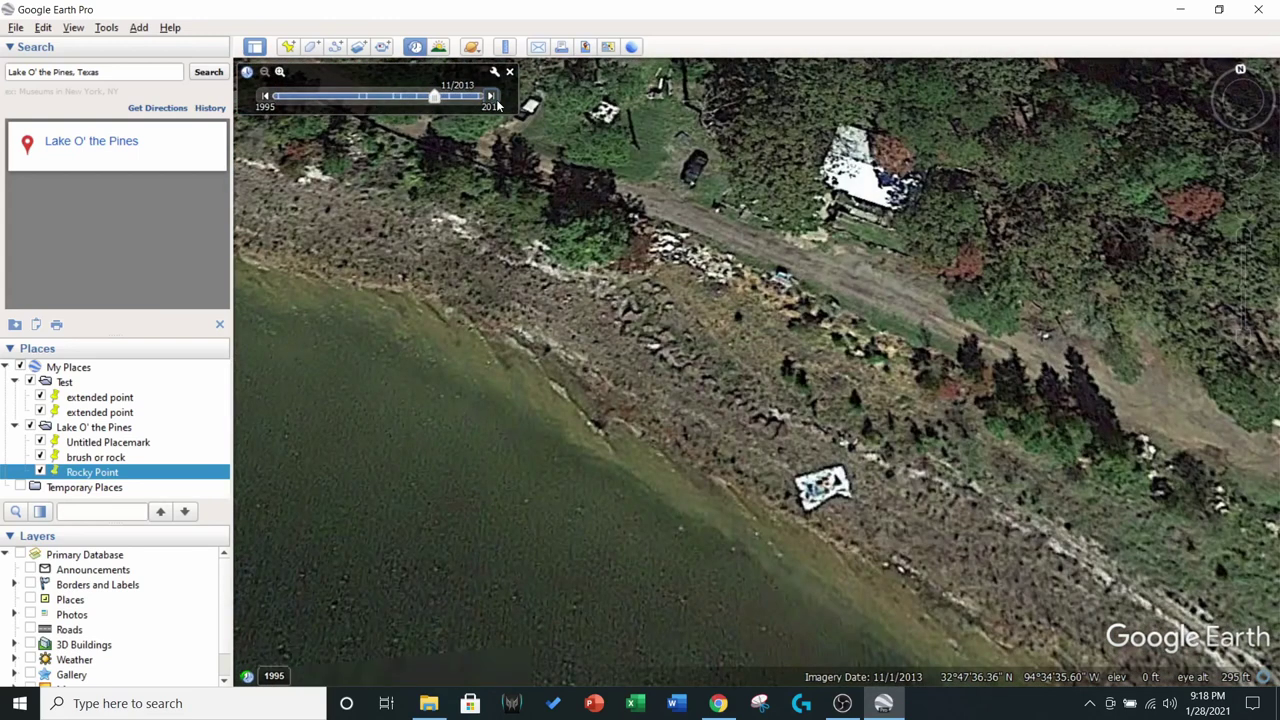
pyautogui.click(265, 95)
pyautogui.moveTo(680, 590); pyautogui.dragTo(633, 488)
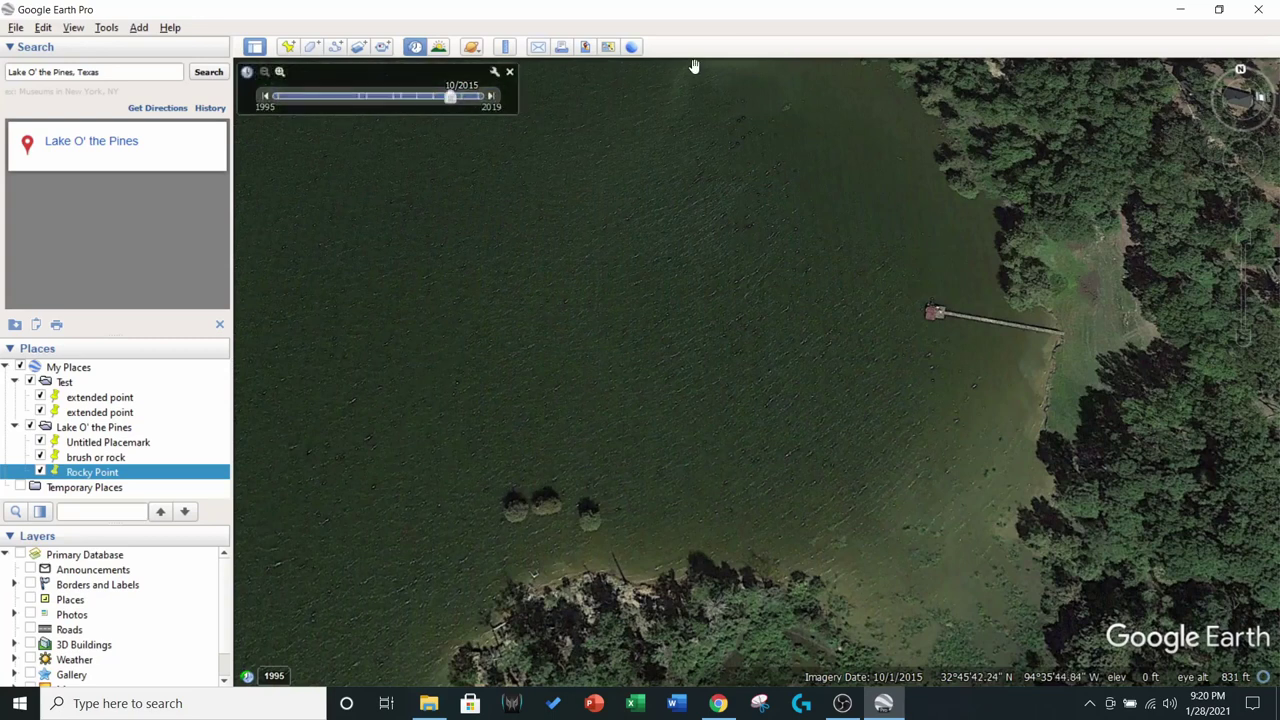
# - Switch the cove with the long pier from 10/2015 to 11/2011 imagery and examine the small pocket beside its northern point
pyautogui.moveTo(663, 203); pyautogui.dragTo(523, 209)
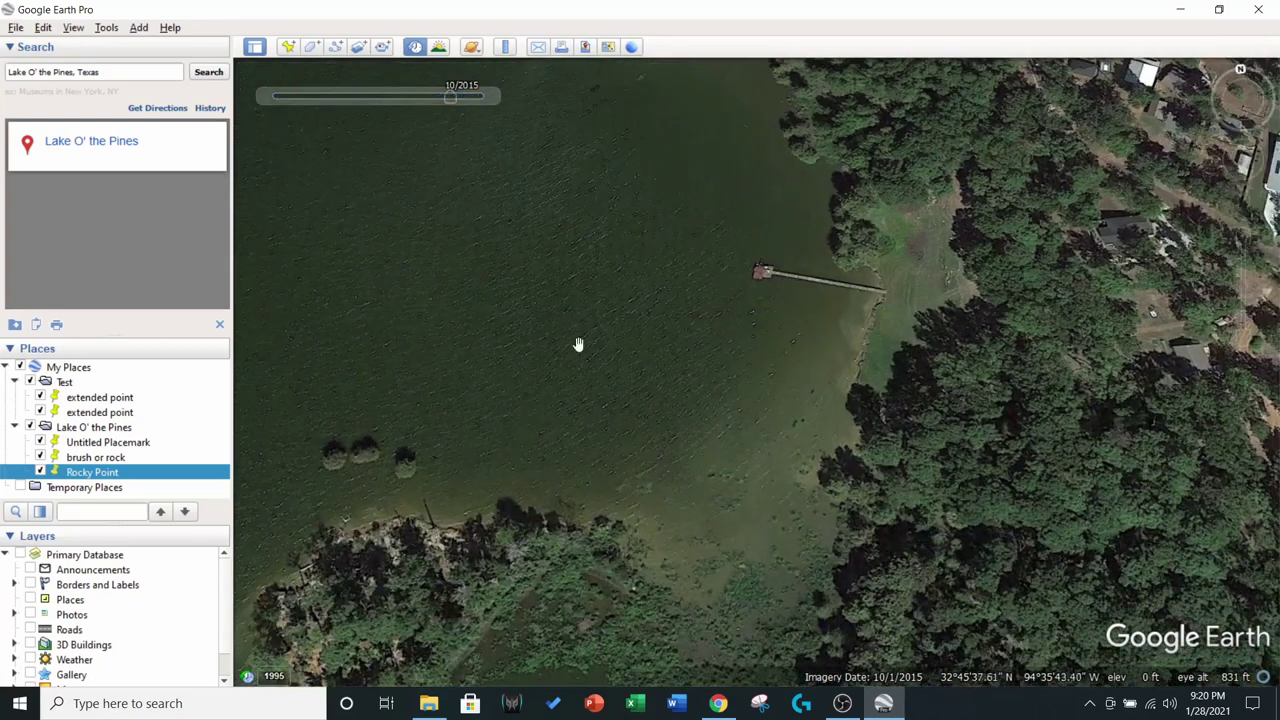
pyautogui.moveTo(592, 333); pyautogui.dragTo(637, 481)
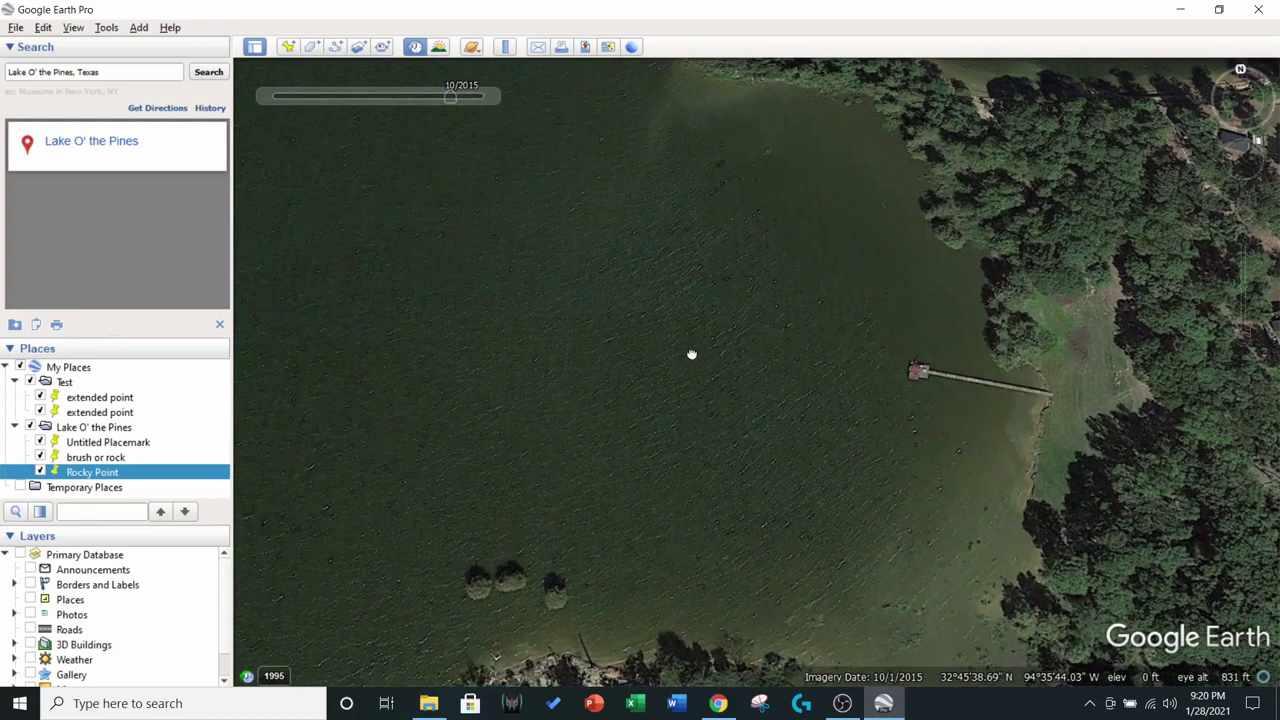
pyautogui.click(266, 97)
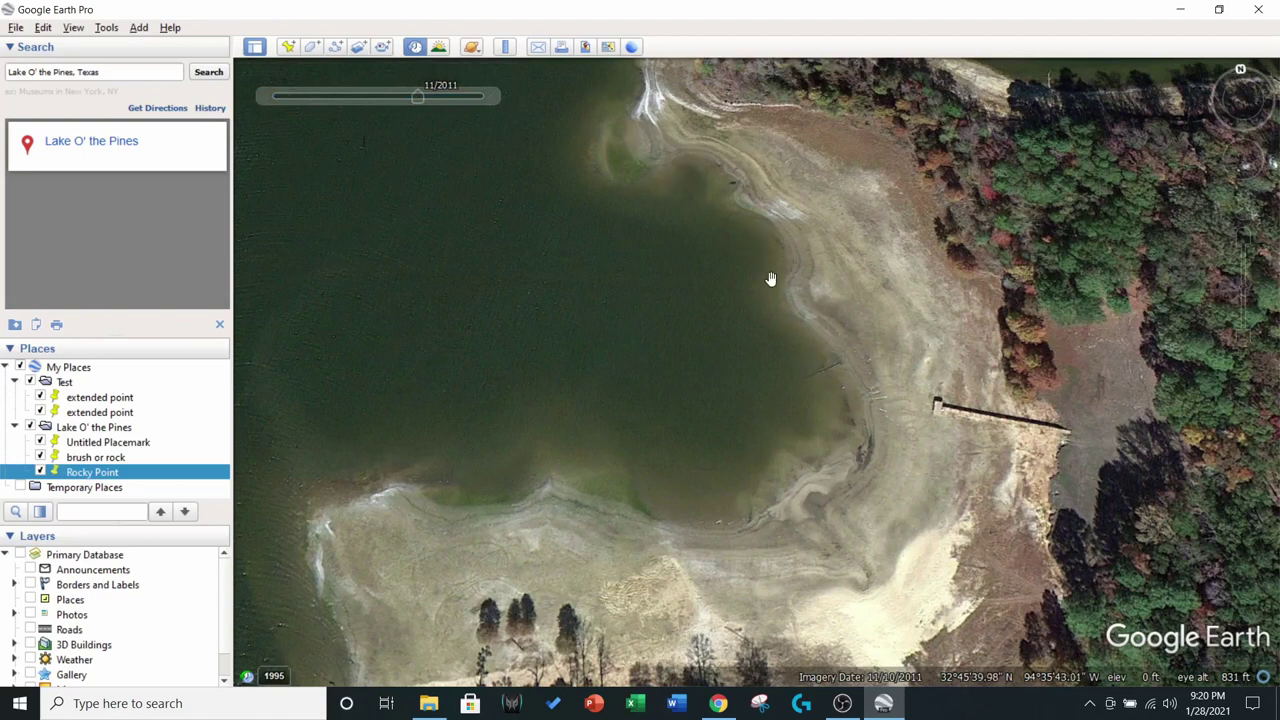
pyautogui.scroll(4, 663, 266)
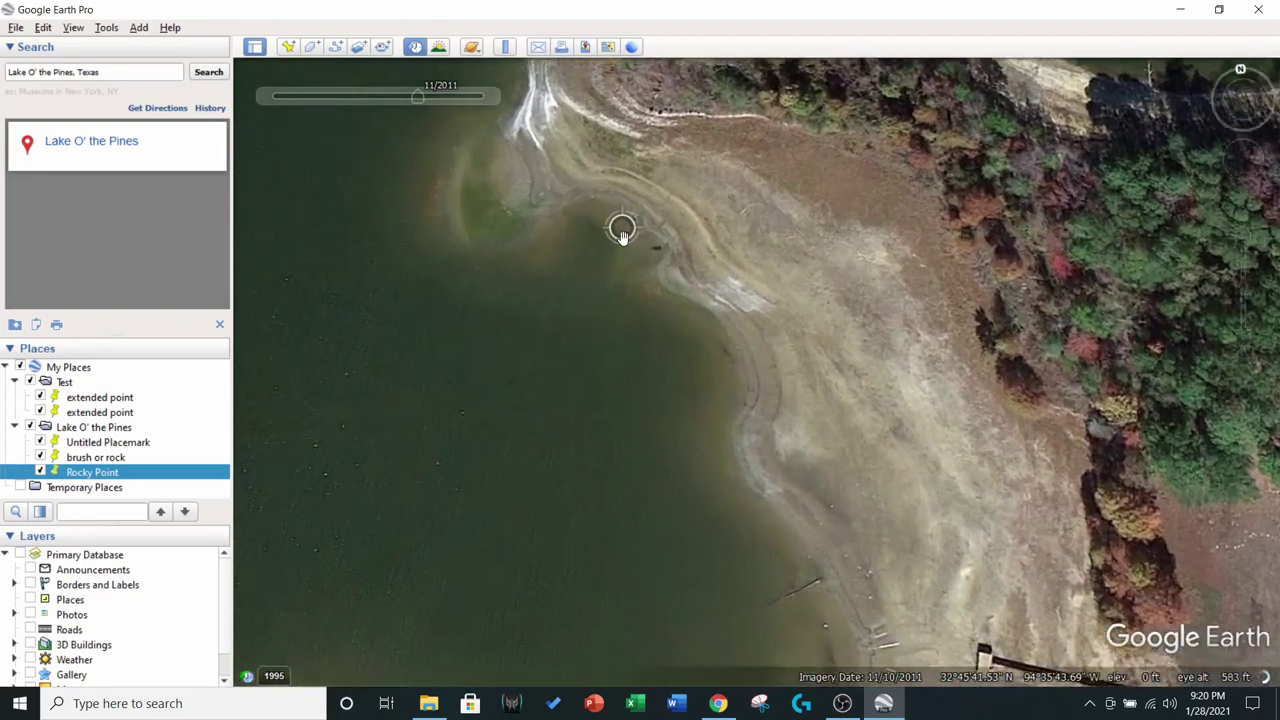
pyautogui.scroll(4, 621, 230)
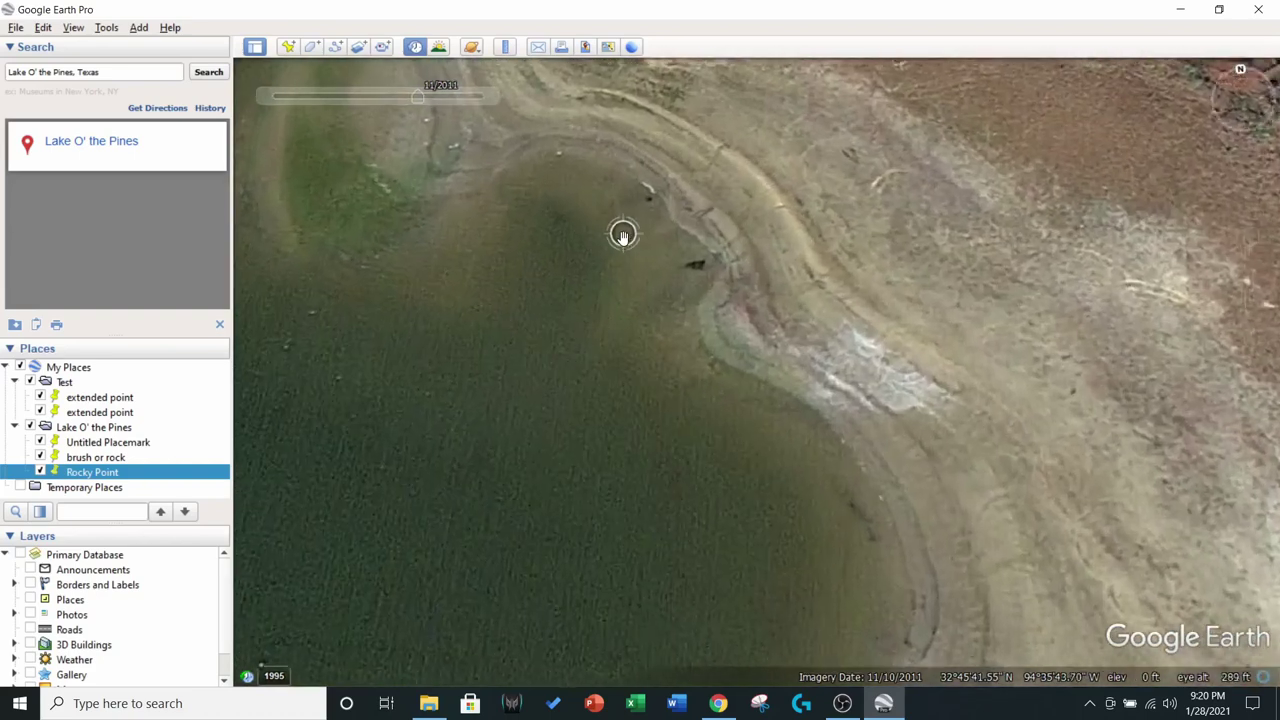
pyautogui.scroll(-4, 704, 285)
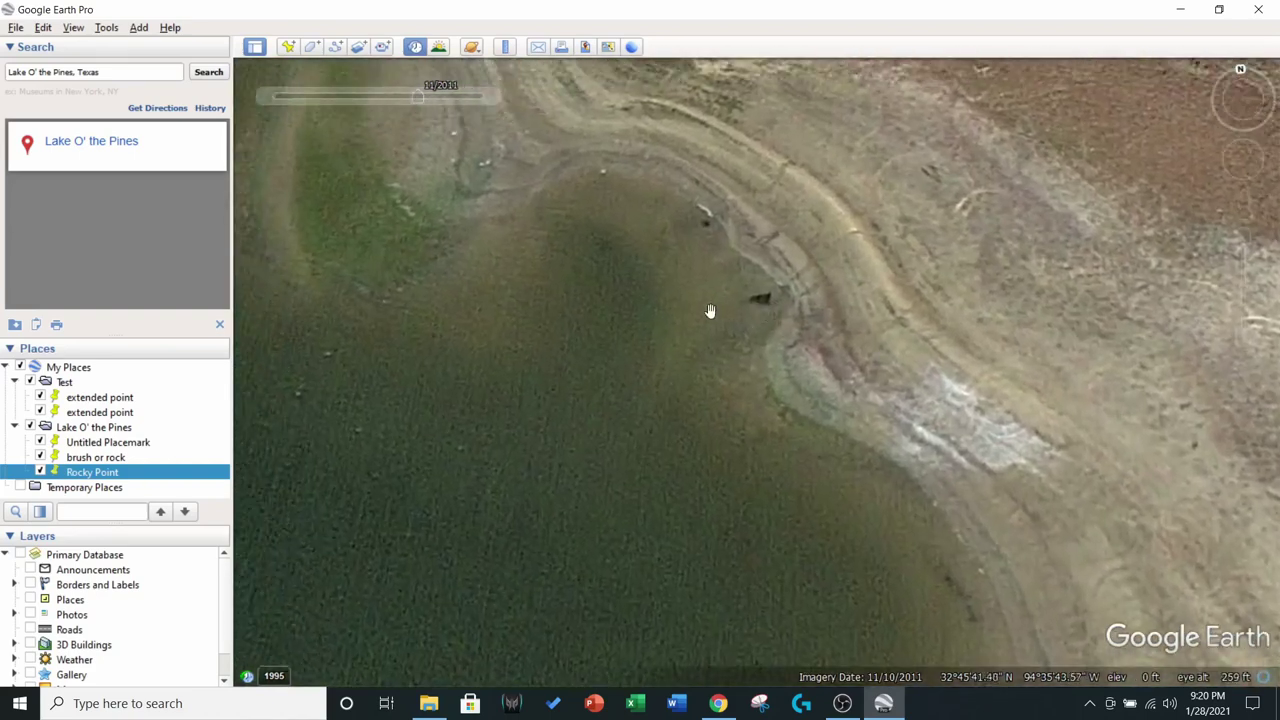
pyautogui.scroll(-2, 689, 319)
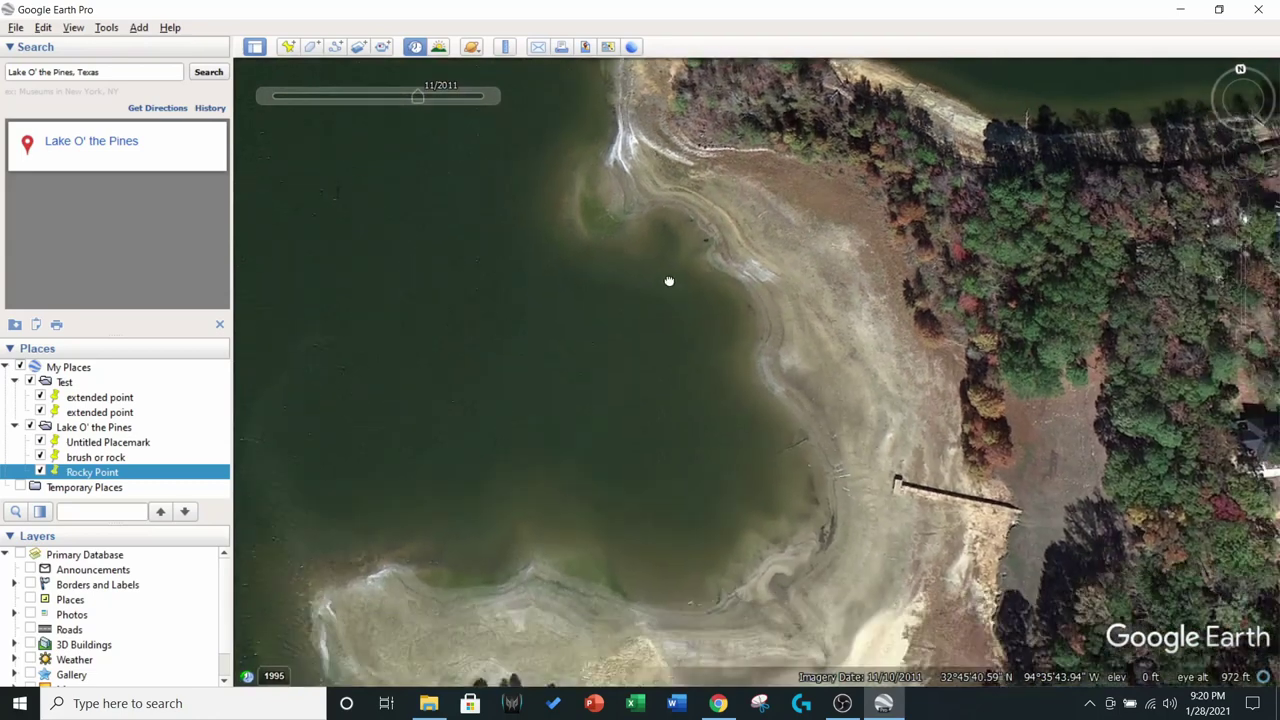
# - Examine the logs and shoreline off the pier and the back of the cove in the 11/2011 imagery
pyautogui.scroll(3, 762, 385)
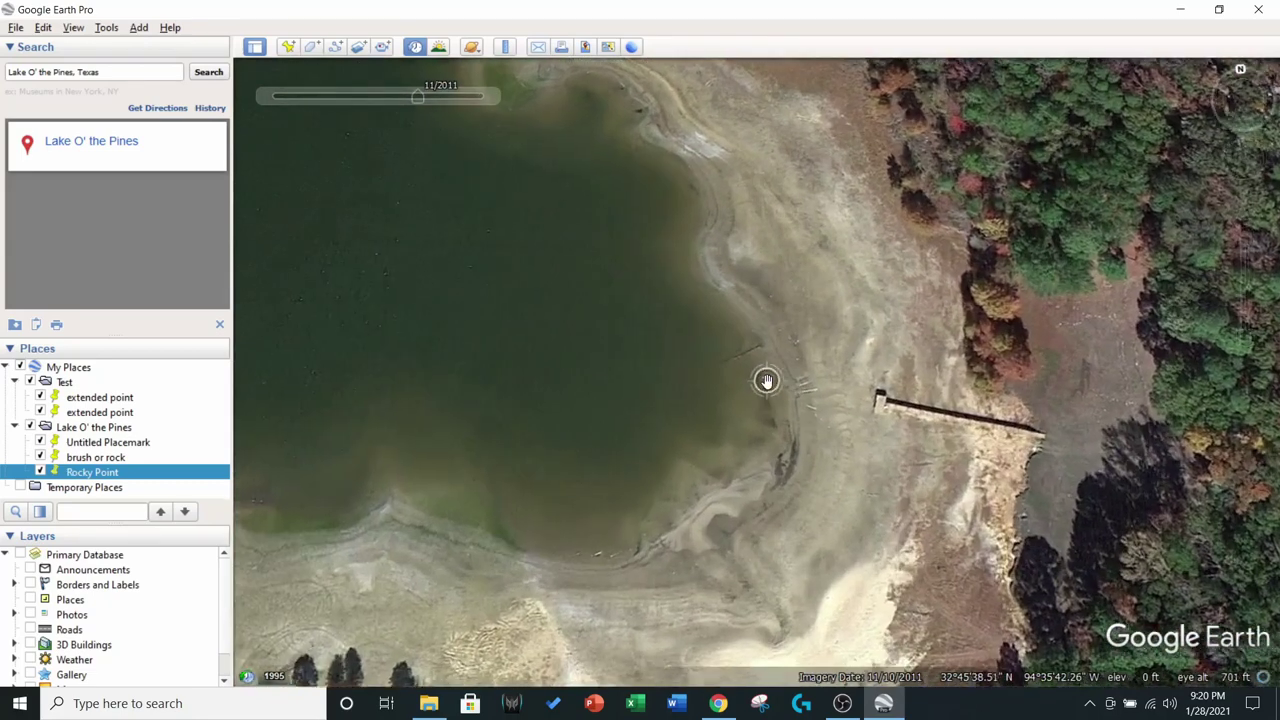
pyautogui.scroll(2, 766, 381)
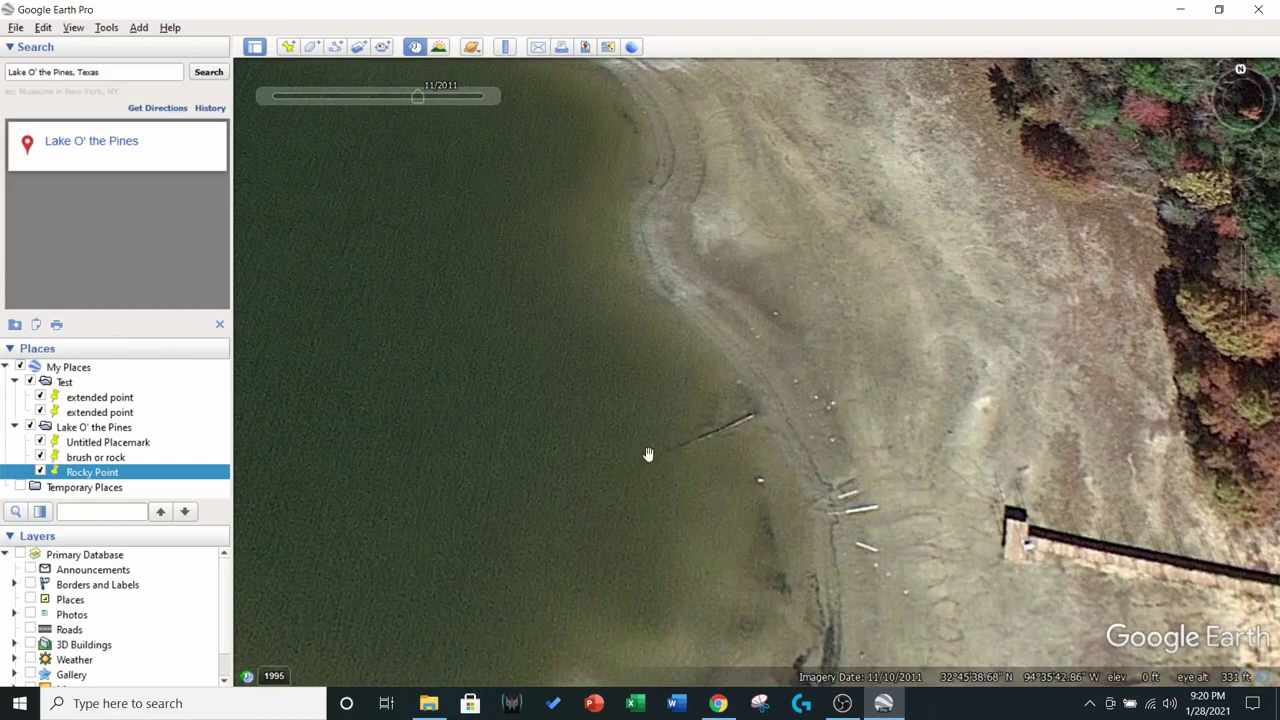
pyautogui.moveTo(671, 484); pyautogui.dragTo(749, 123)
pyautogui.scroll(-2, 745, 226)
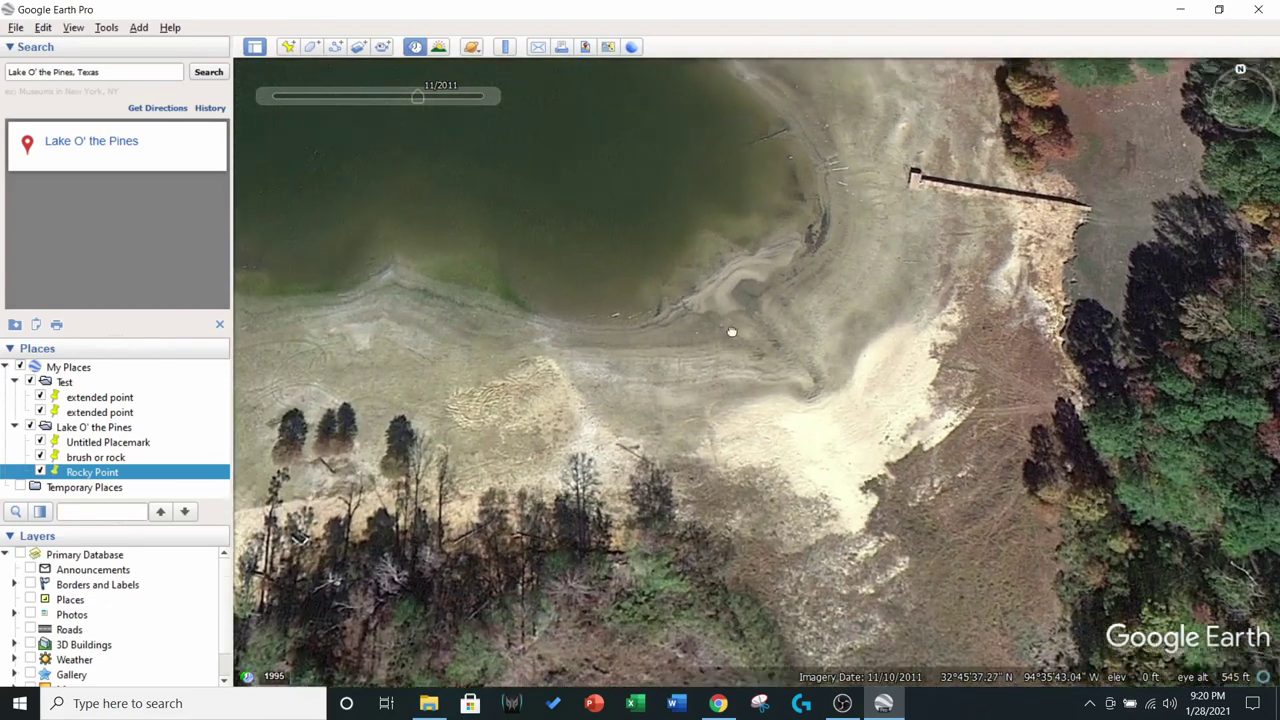
pyautogui.moveTo(731, 331); pyautogui.dragTo(778, 488)
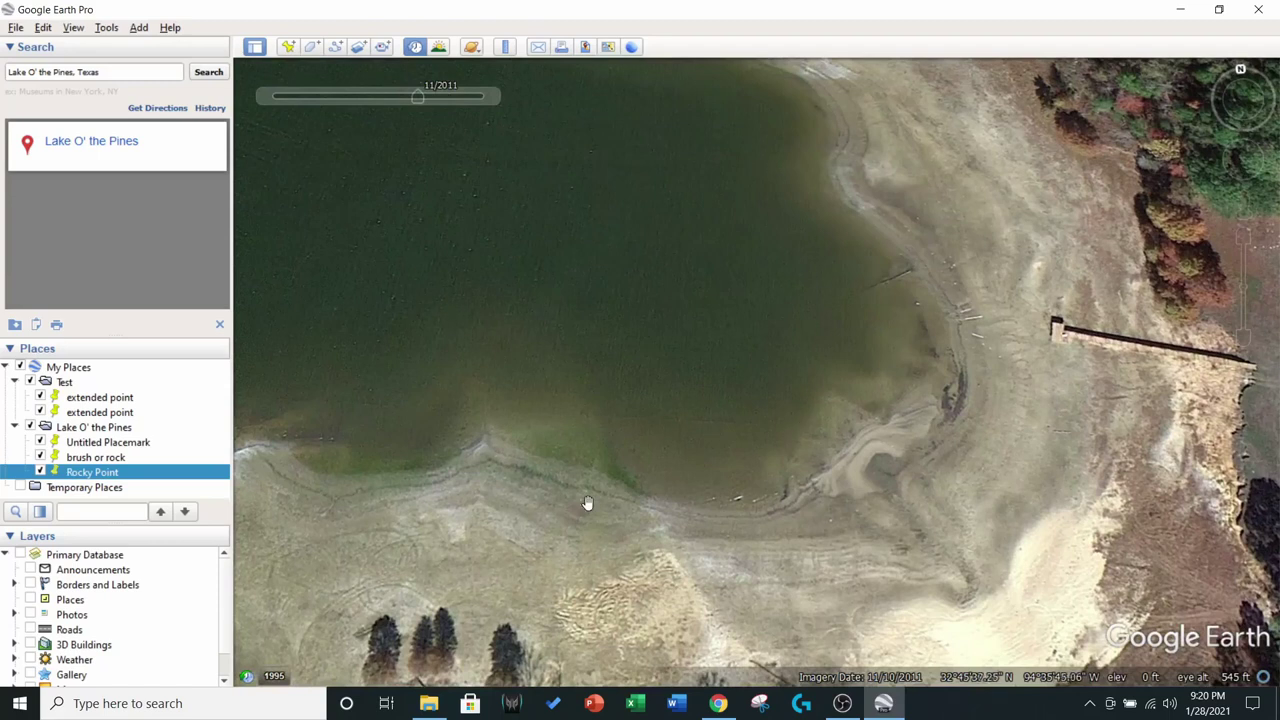
# - Compare the flat point with the three lone trees west of the pier in the 11/2011 and 10/2015 imagery
pyautogui.moveTo(587, 503); pyautogui.dragTo(830, 353)
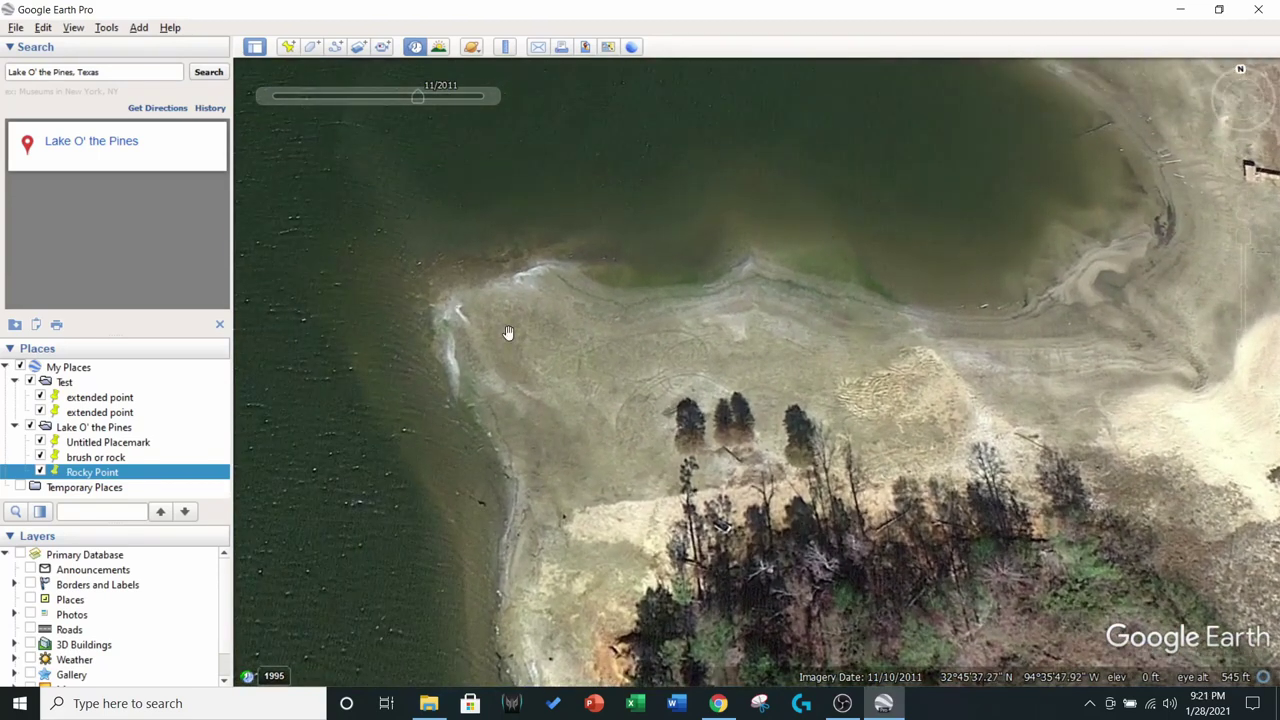
pyautogui.moveTo(593, 327); pyautogui.dragTo(657, 463)
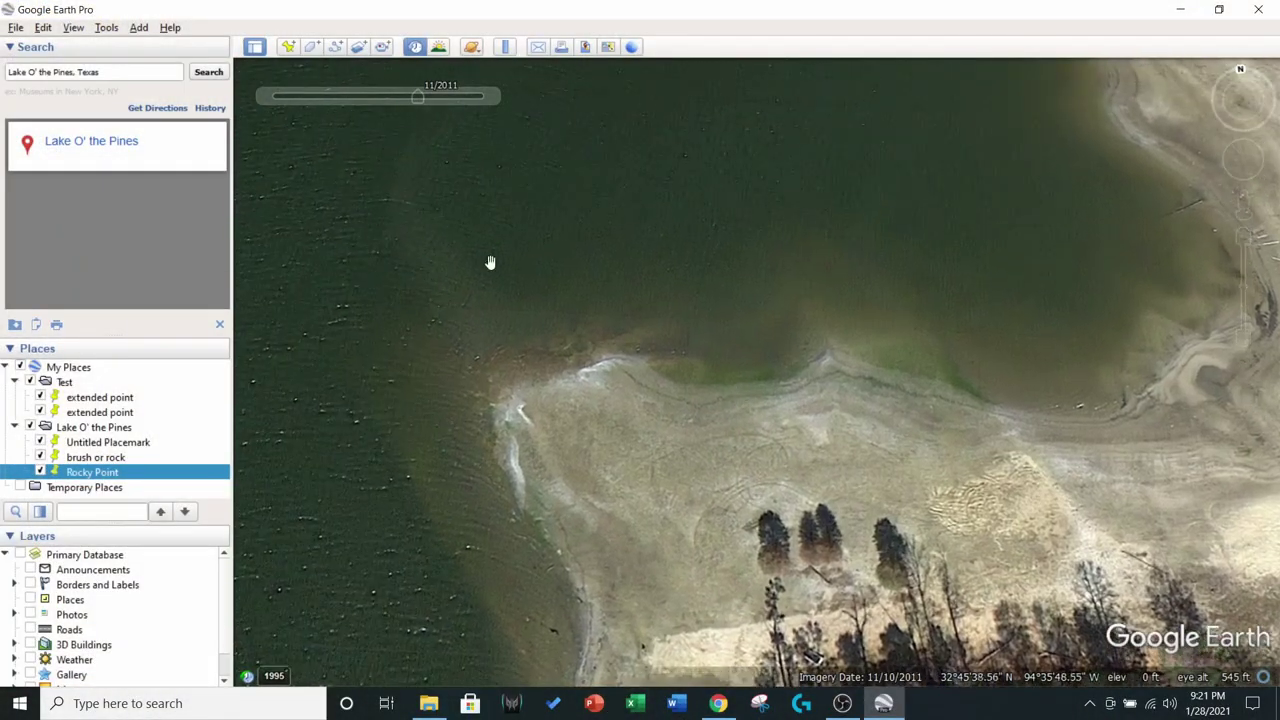
pyautogui.moveTo(492, 100)
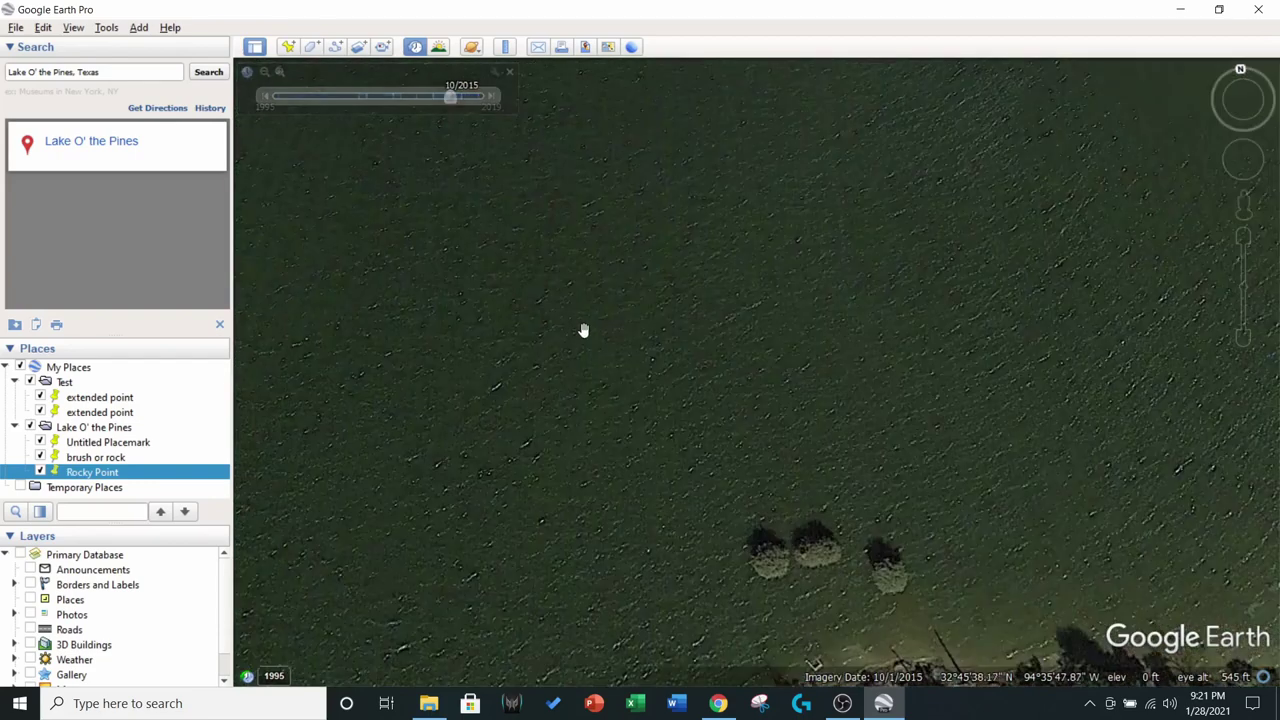
pyautogui.moveTo(583, 329); pyautogui.dragTo(559, 178)
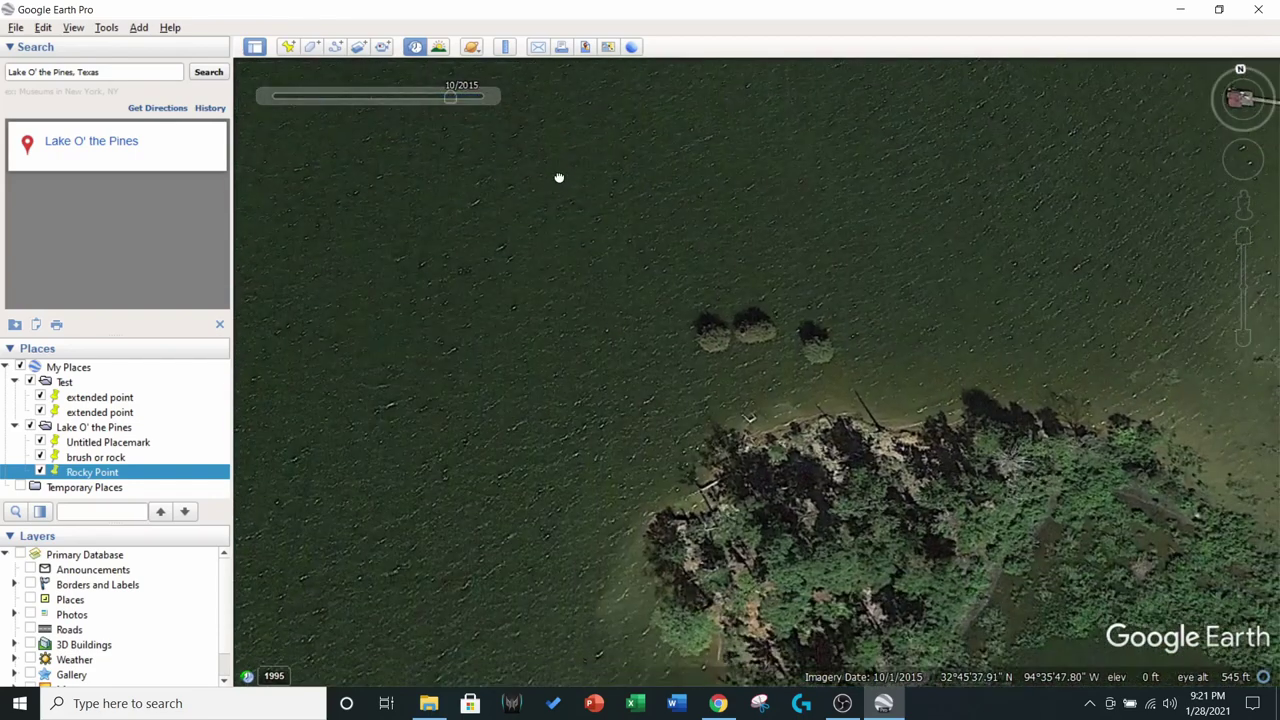
# - Using the 11/2013 imagery, add a placemark named "Rock or Tree" on the small object in the water just southwest of the bare point
pyautogui.moveTo(450, 97); pyautogui.dragTo(434, 97)
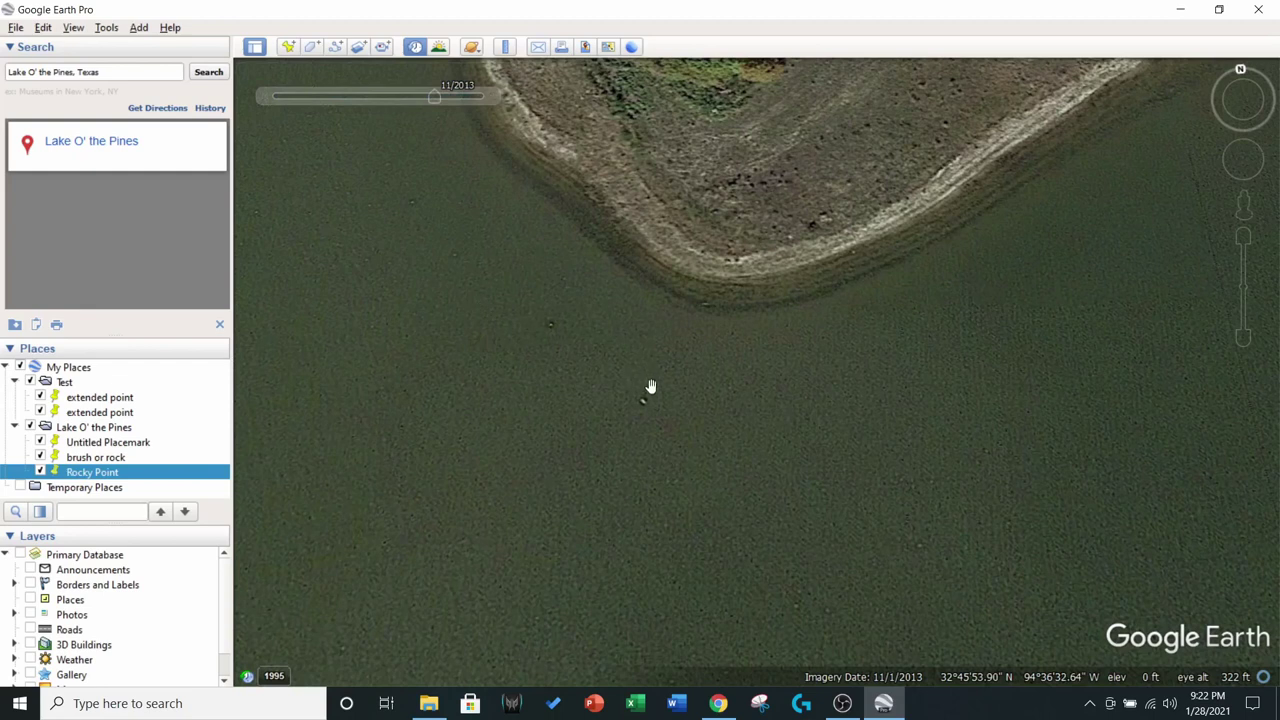
pyautogui.click(288, 47)
pyautogui.moveTo(741, 385); pyautogui.dragTo(626, 416)
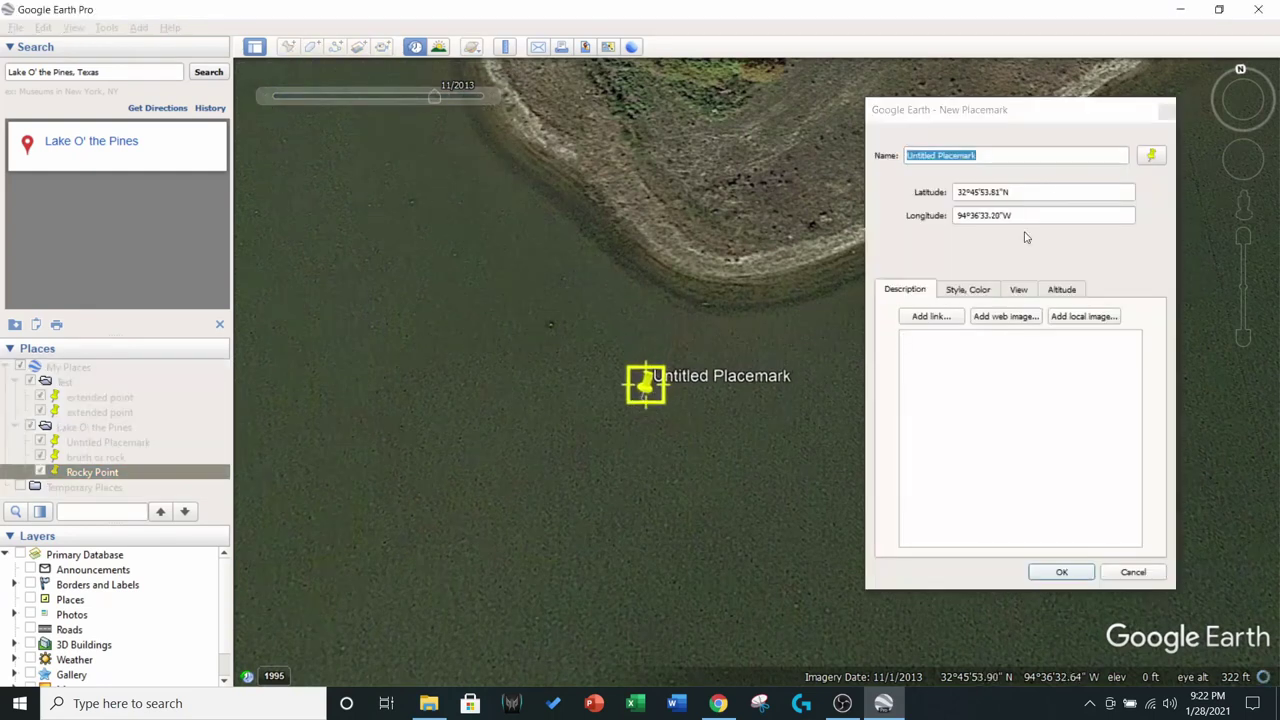
pyautogui.click(981, 152)
pyautogui.moveTo(985, 153); pyautogui.dragTo(801, 164)
pyautogui.write('Rock or Tree')
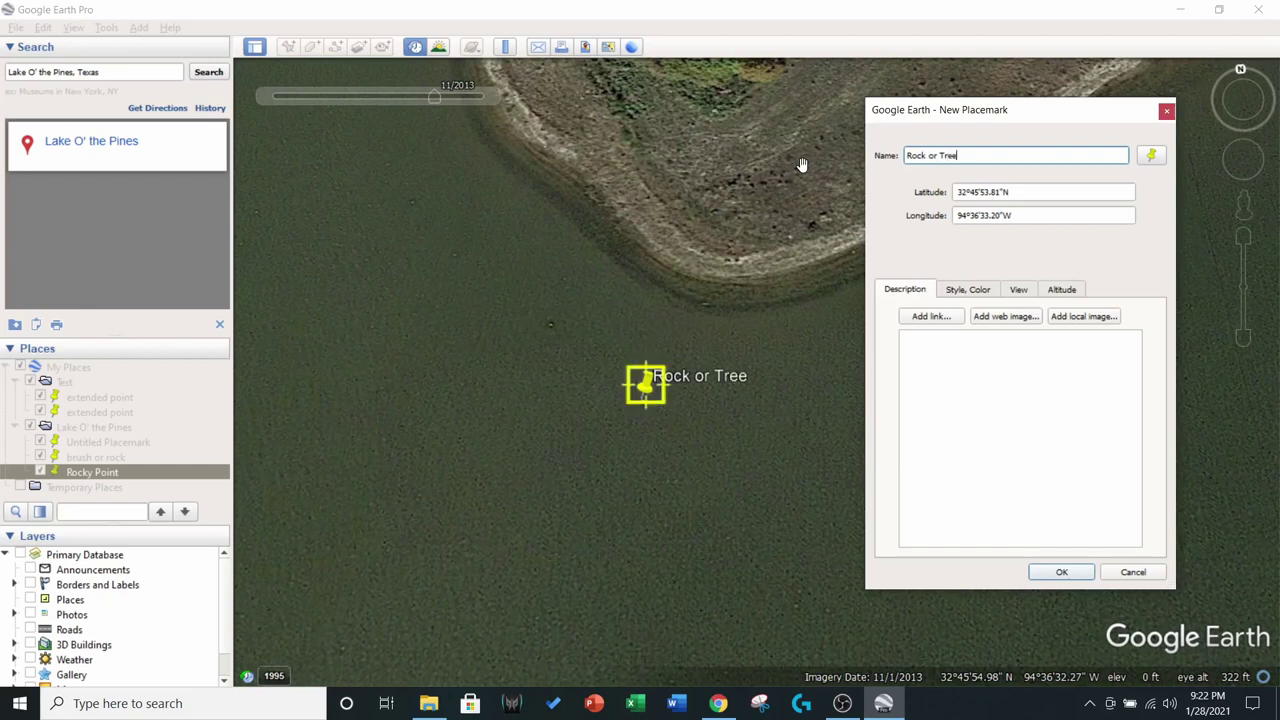
pyautogui.click(1059, 578)
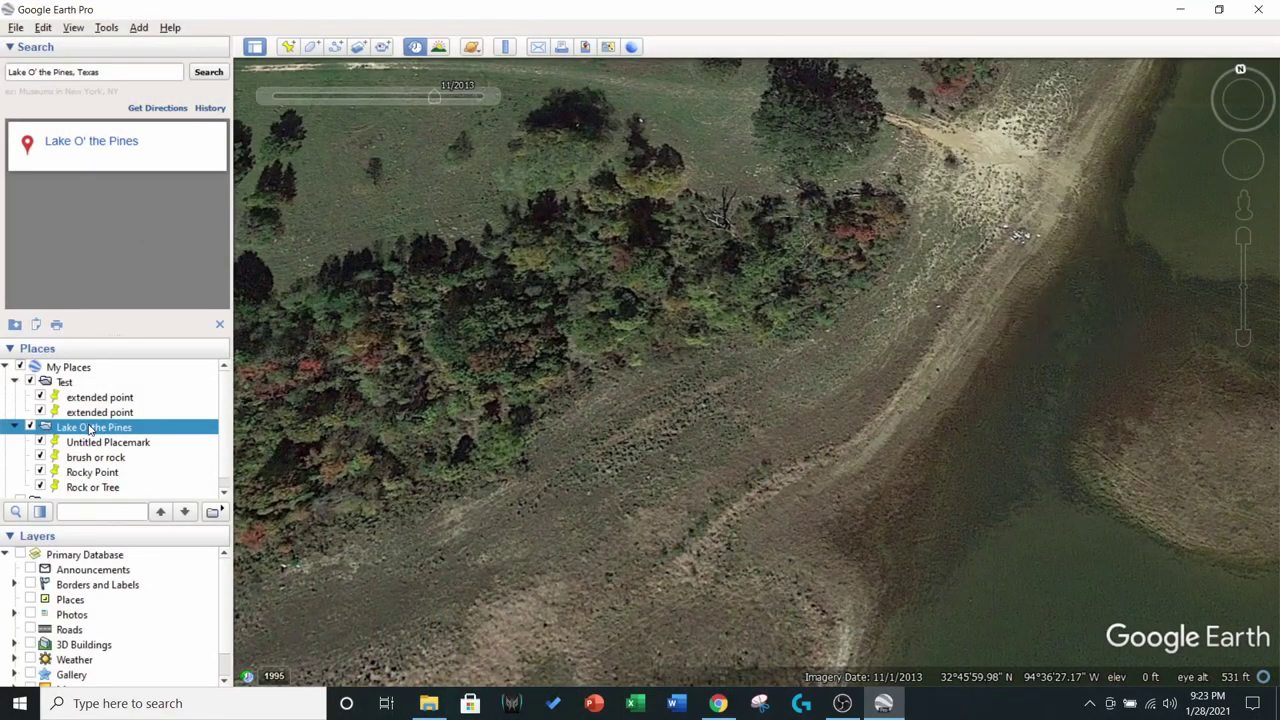
# - Save the Lake O' the Pines places folder as the KML file "Lake O' the Pines" in the desktop folder Lake o pines
pyautogui.rightClick(90, 430)
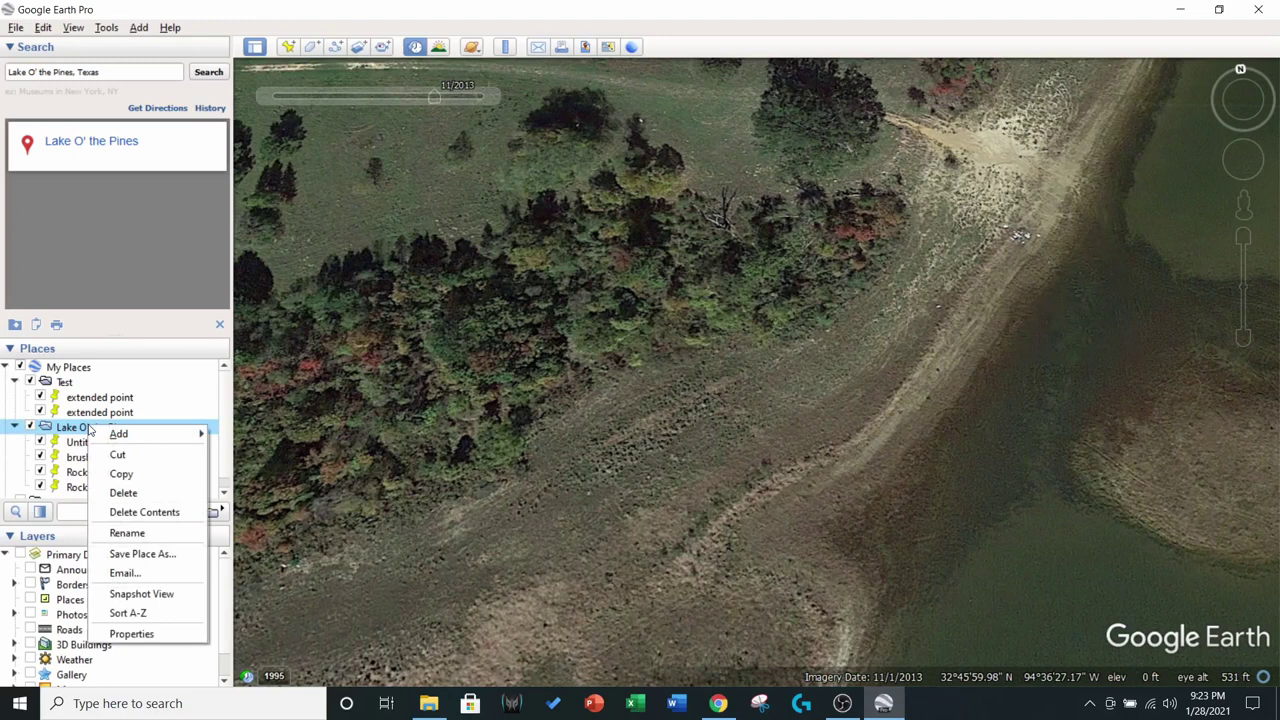
pyautogui.click(152, 564)
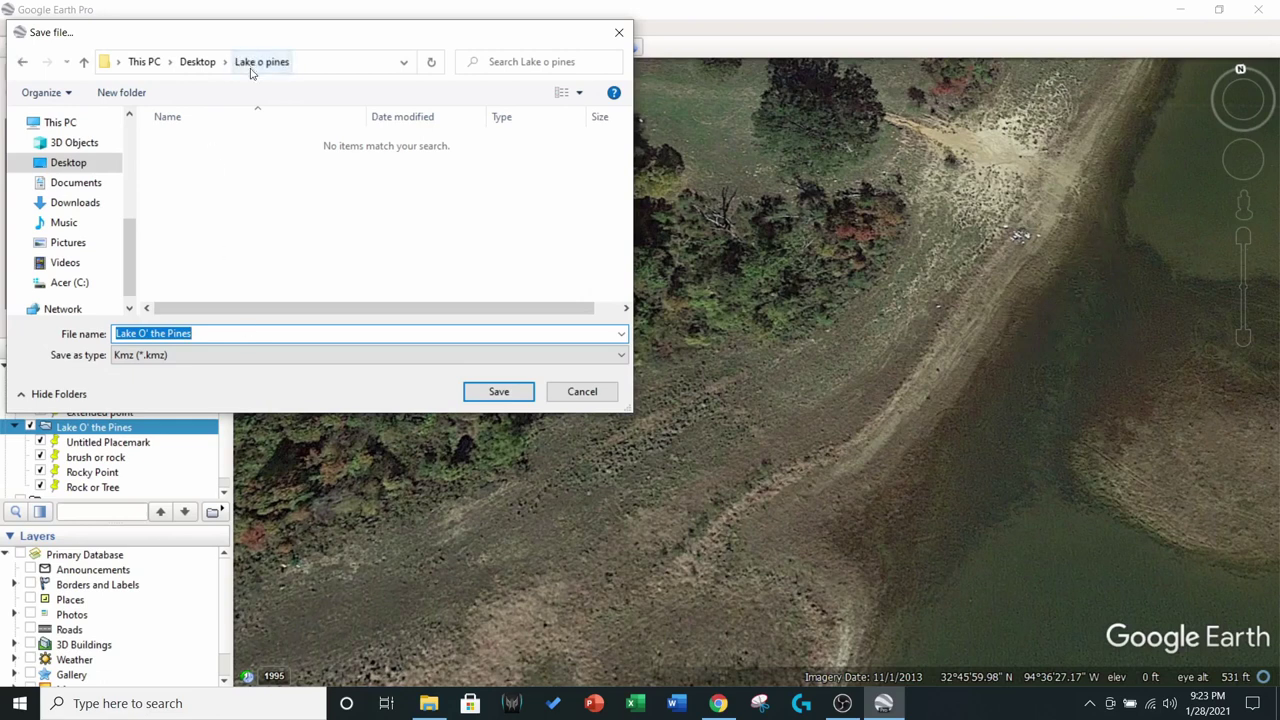
pyautogui.click(166, 356)
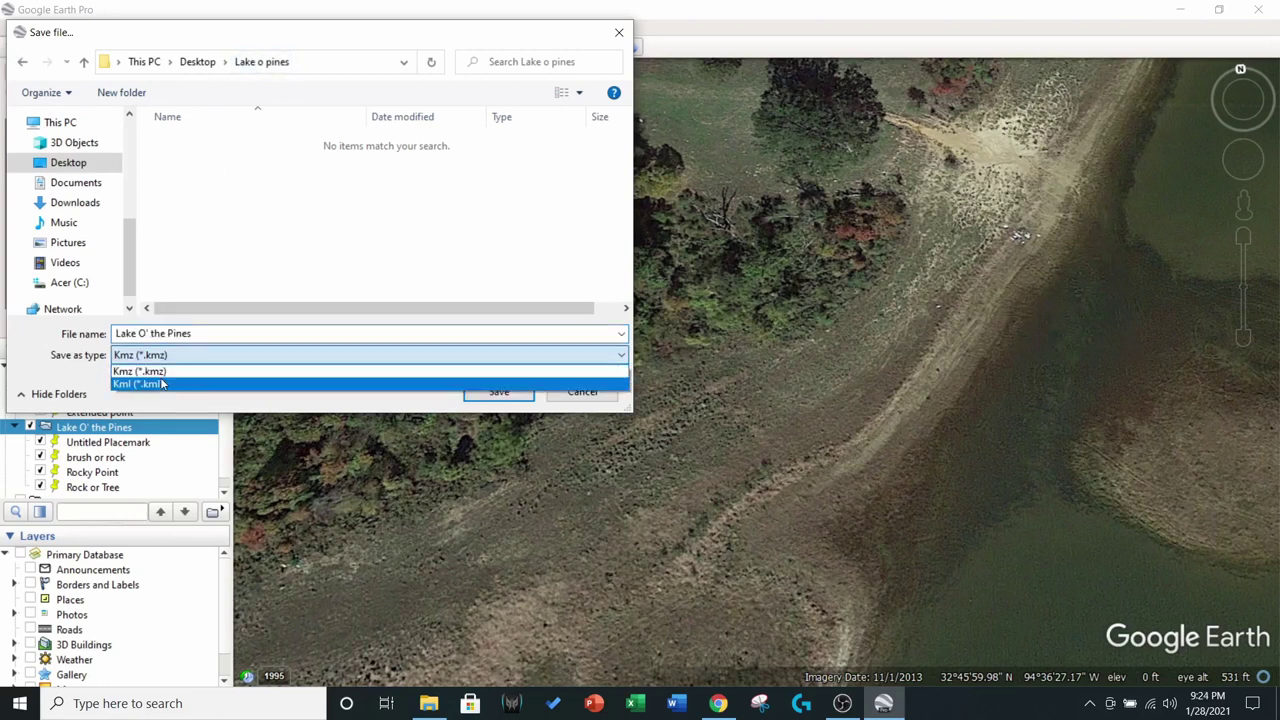
pyautogui.click(161, 386)
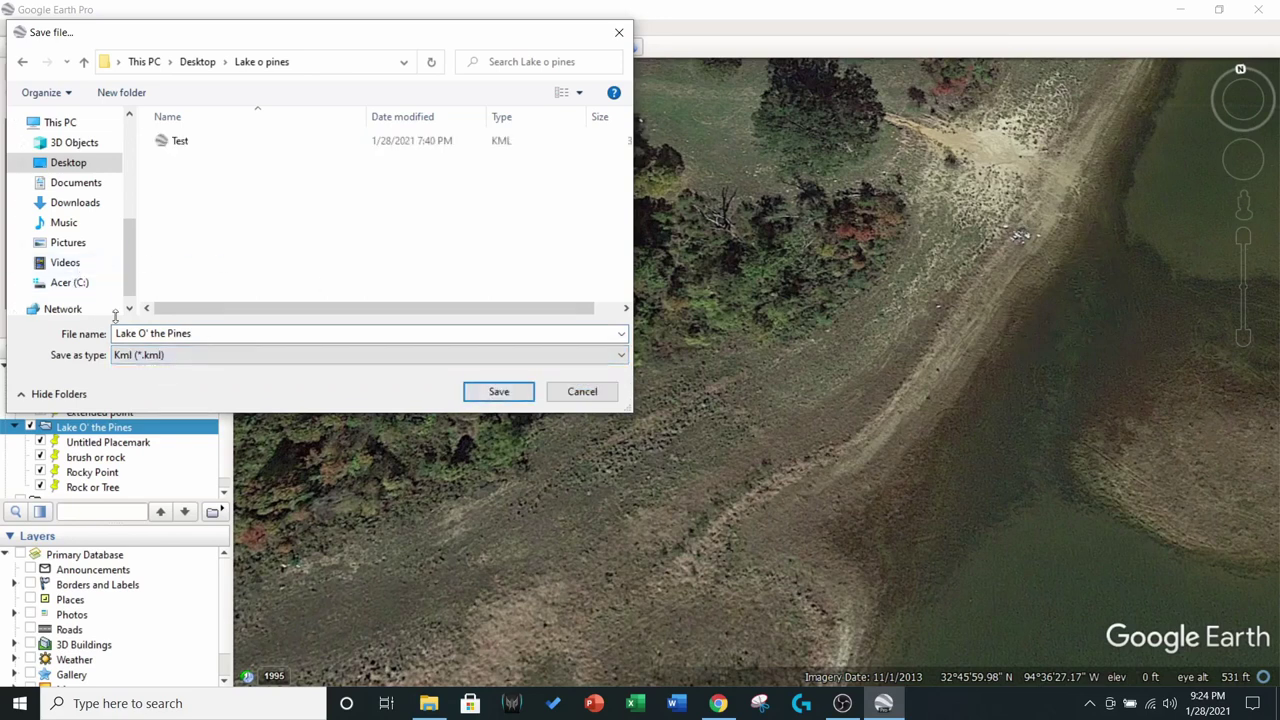
pyautogui.click(506, 390)
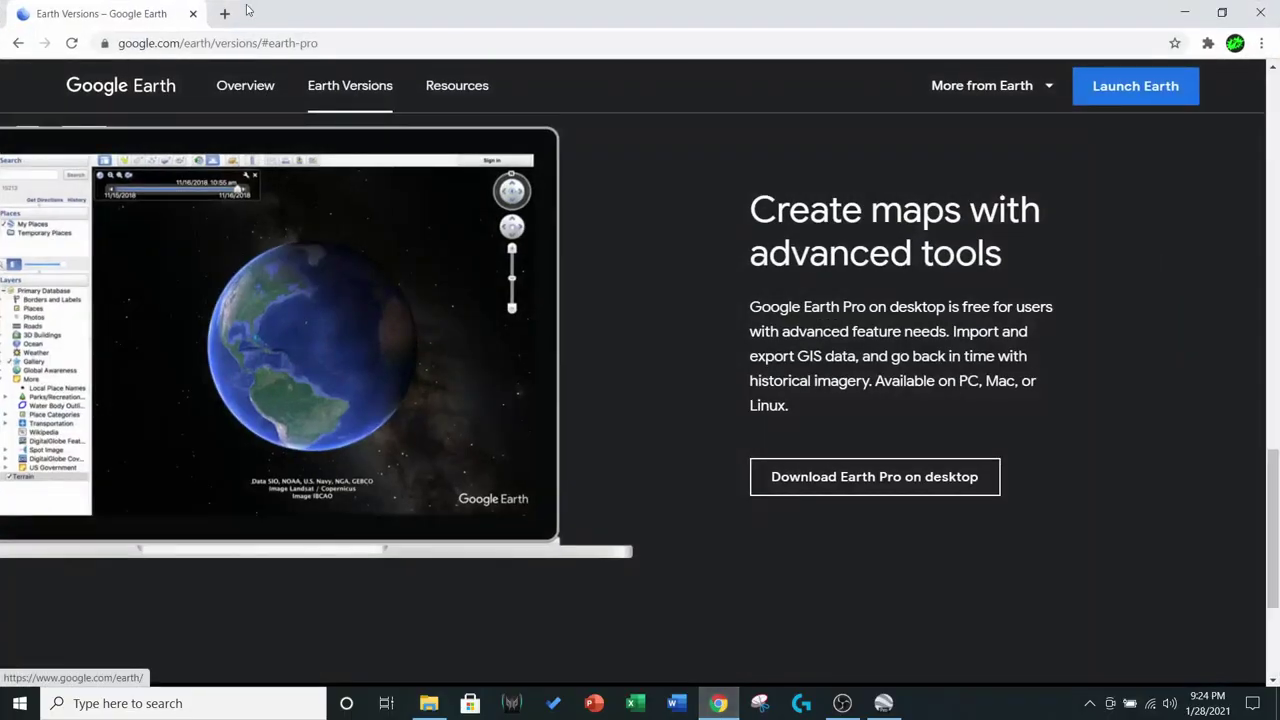
# - In a new Chrome tab, search Google for "kml to gpx" and open MyGeodata Cloud's KML to GPX converter
pyautogui.click(226, 13)
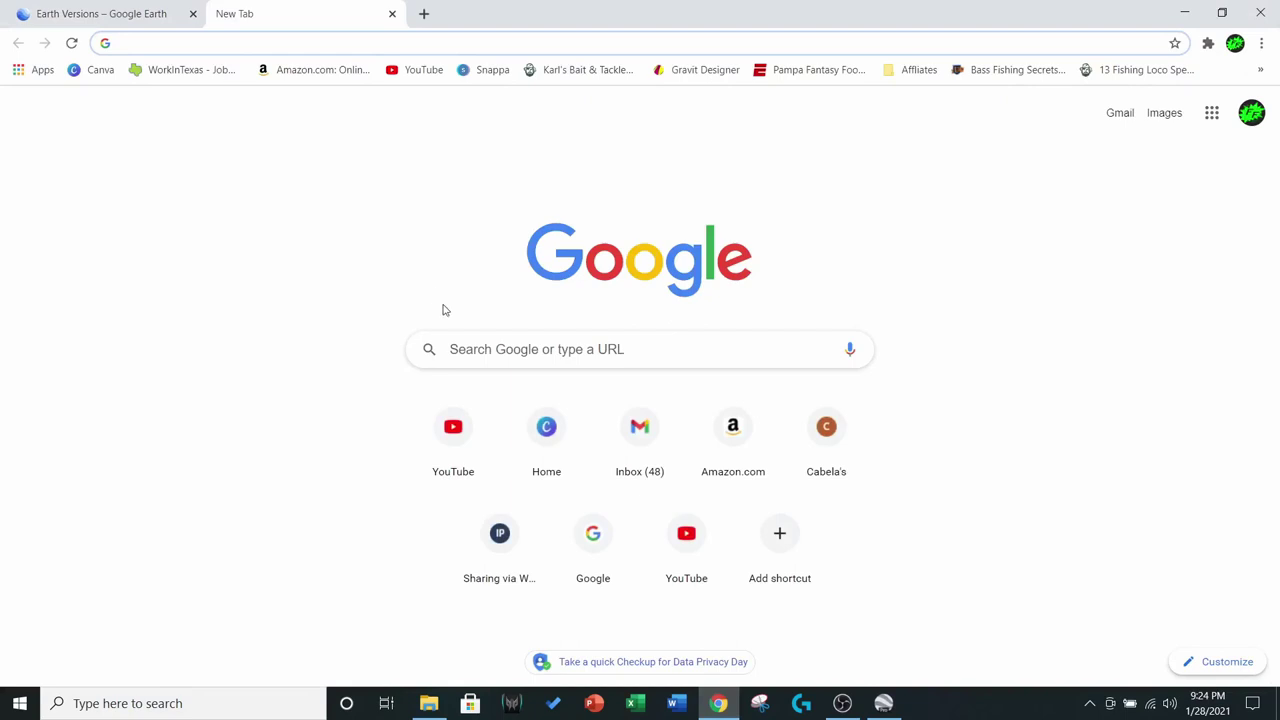
pyautogui.click(486, 350)
pyautogui.write('kml to')
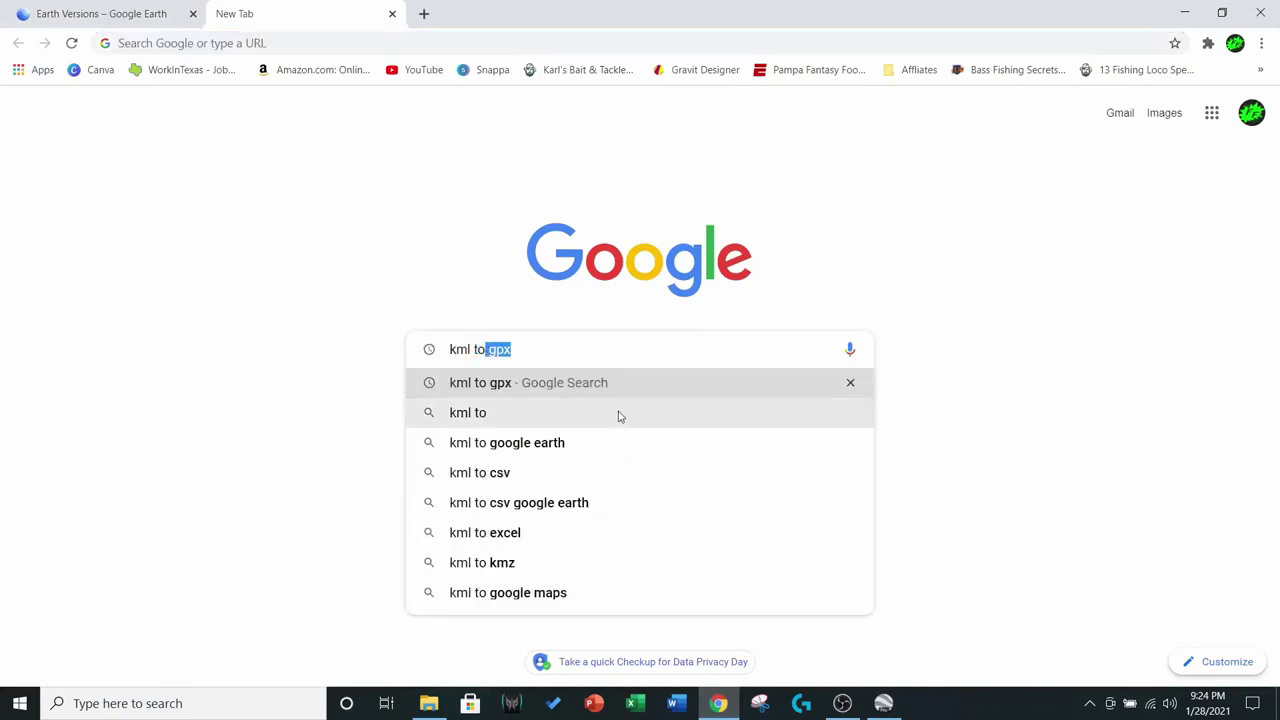
pyautogui.click(505, 382)
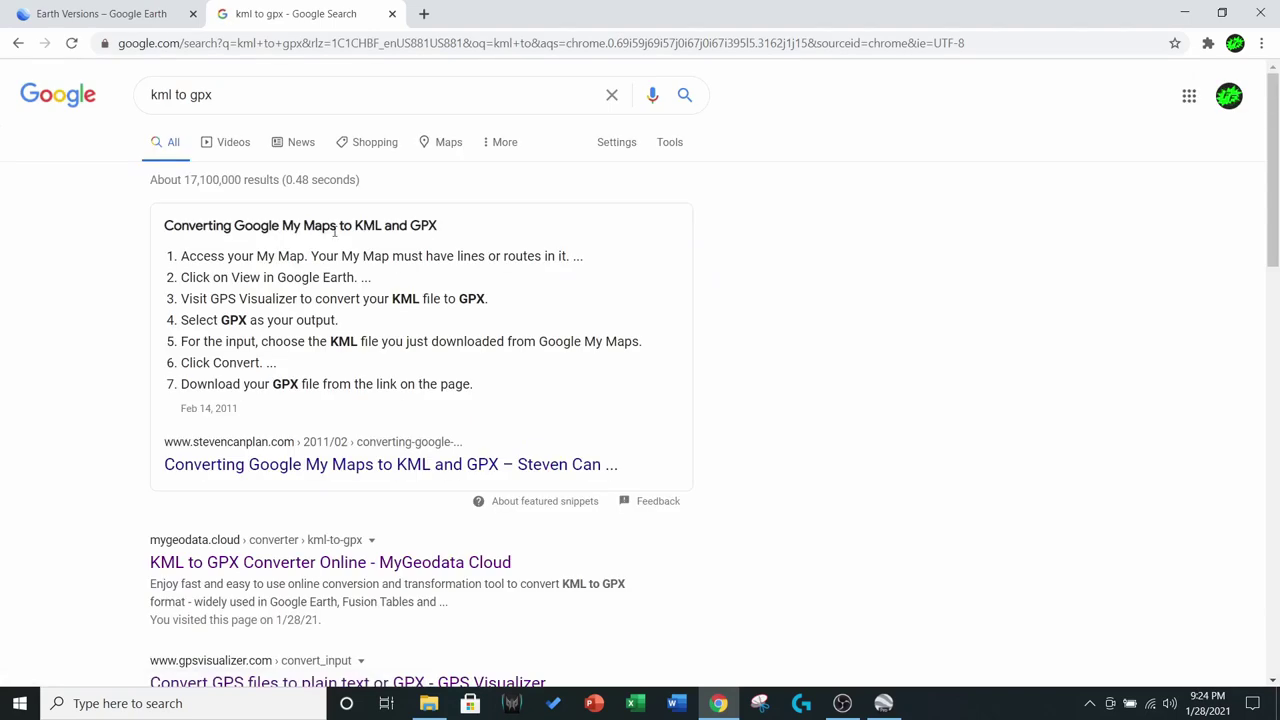
pyautogui.scroll(-5, 240, 363)
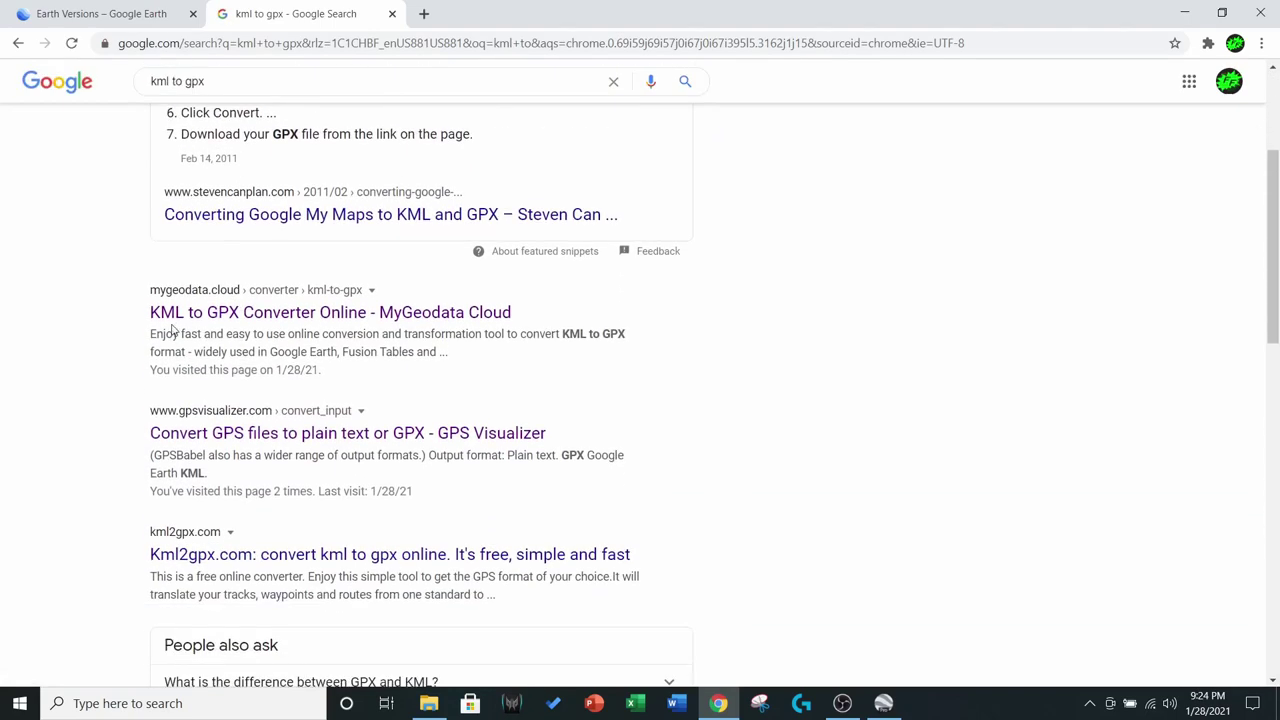
pyautogui.scroll(5, 172, 320)
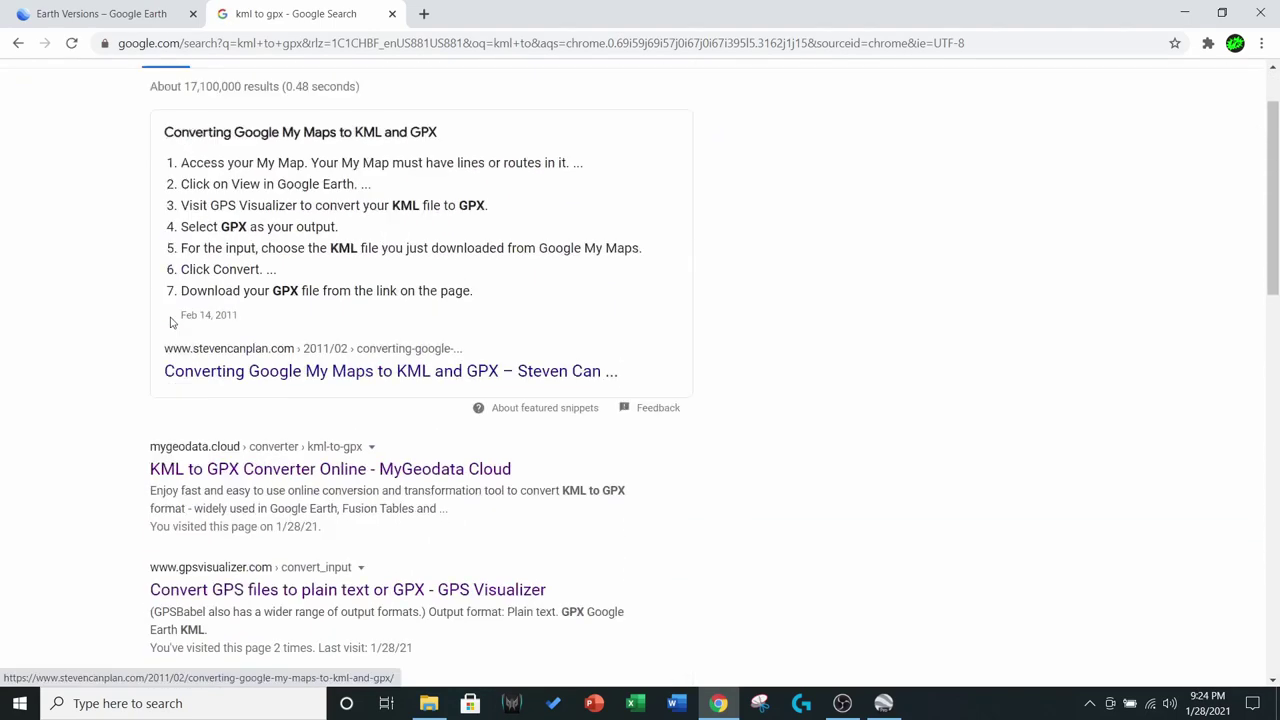
pyautogui.scroll(-5, 172, 320)
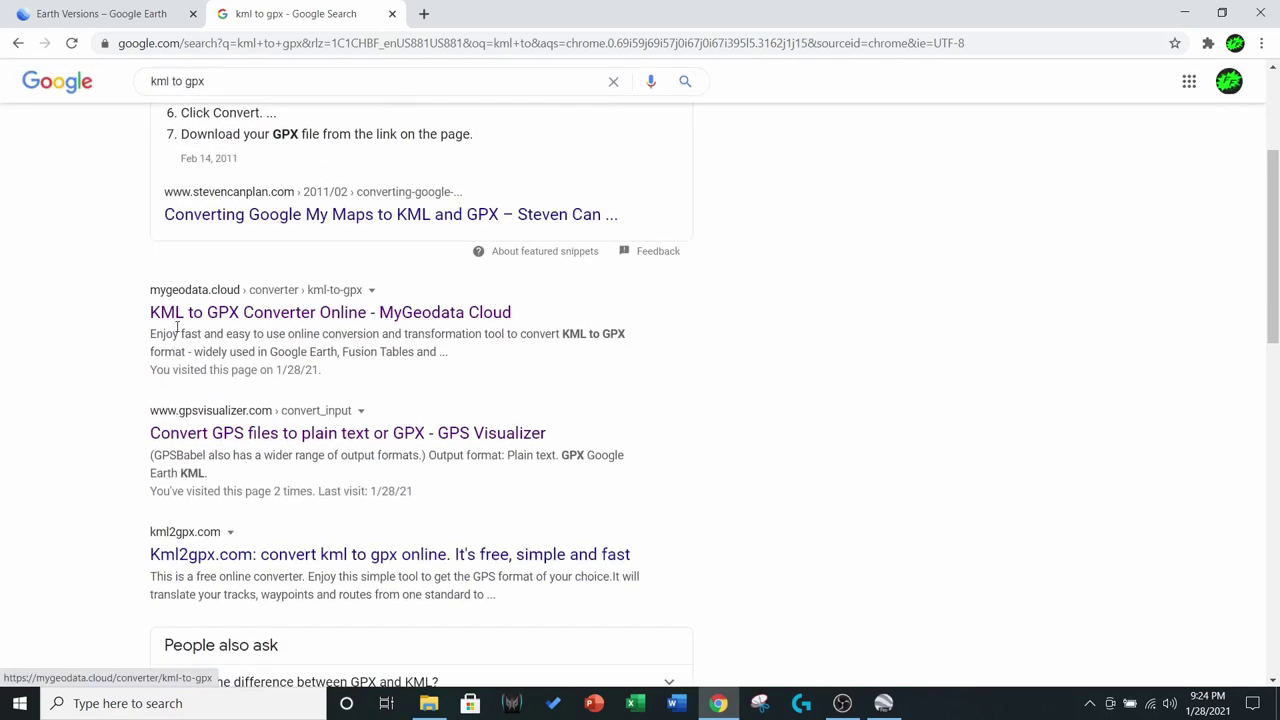
pyautogui.click(176, 316)
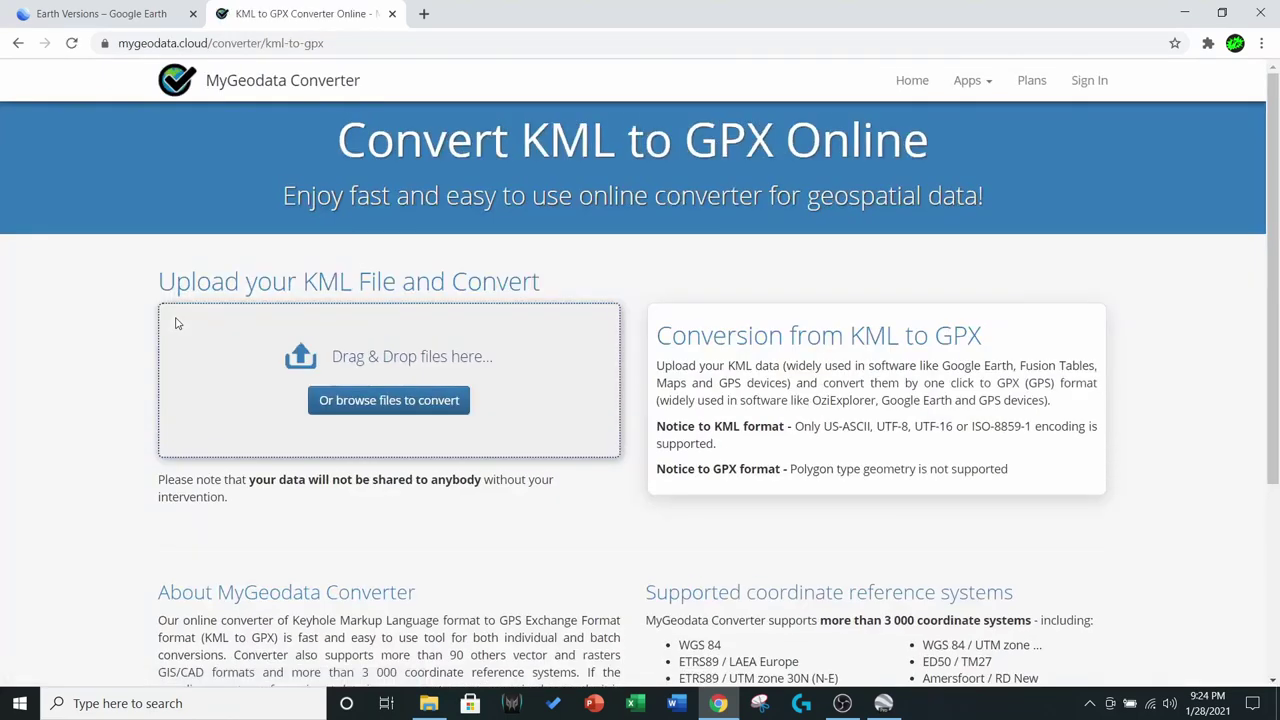
# - Upload the KML file "Lake O' the Pines" from the desktop folder Lake o pines to the converter
pyautogui.click(409, 398)
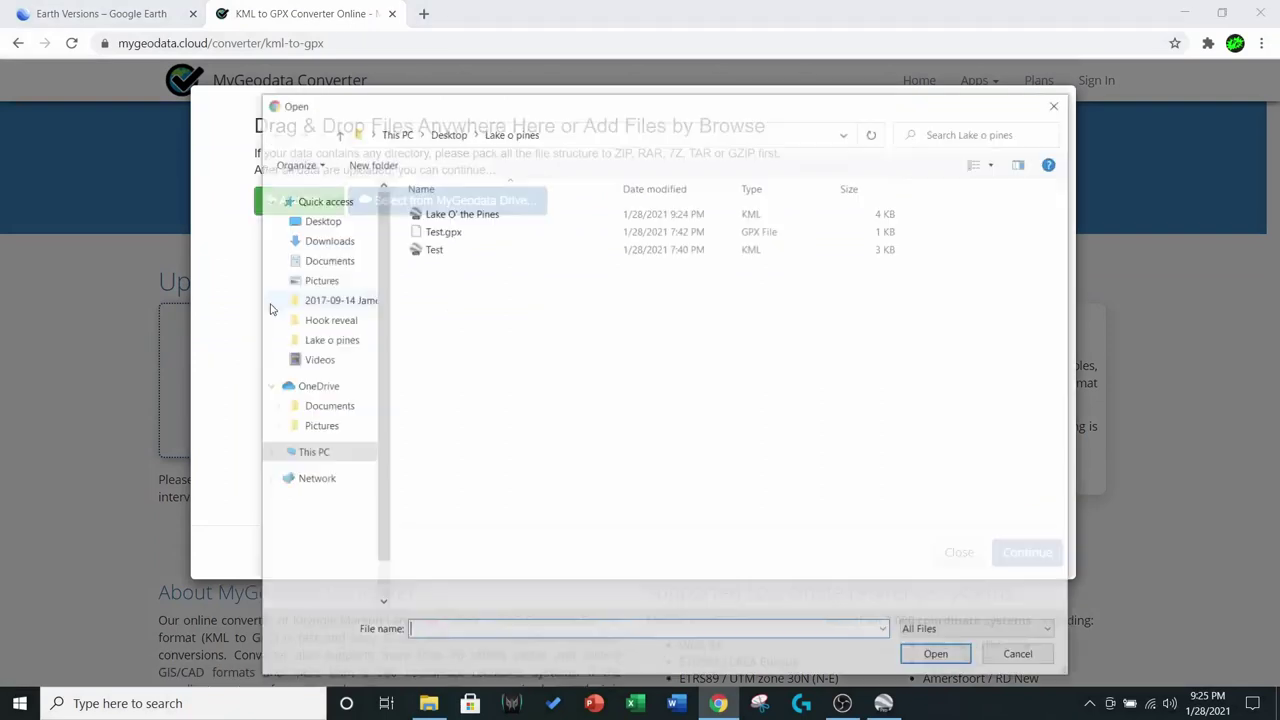
pyautogui.click(462, 213)
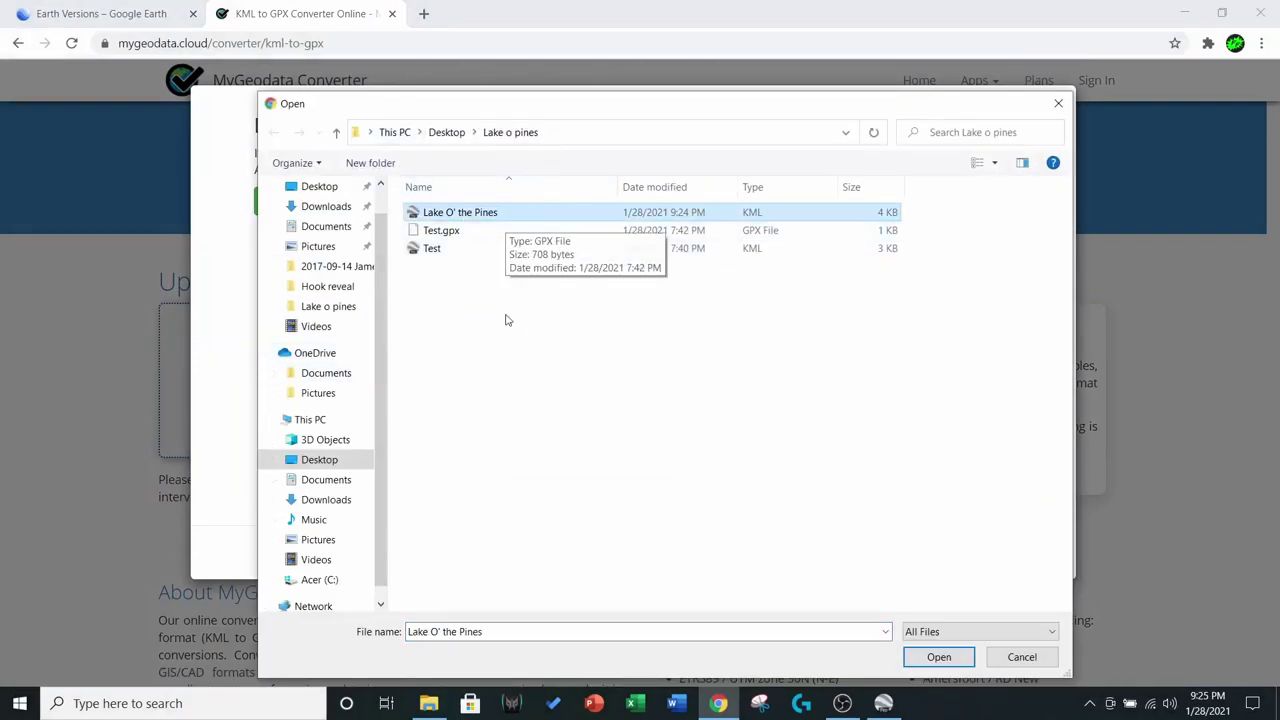
pyautogui.click(938, 657)
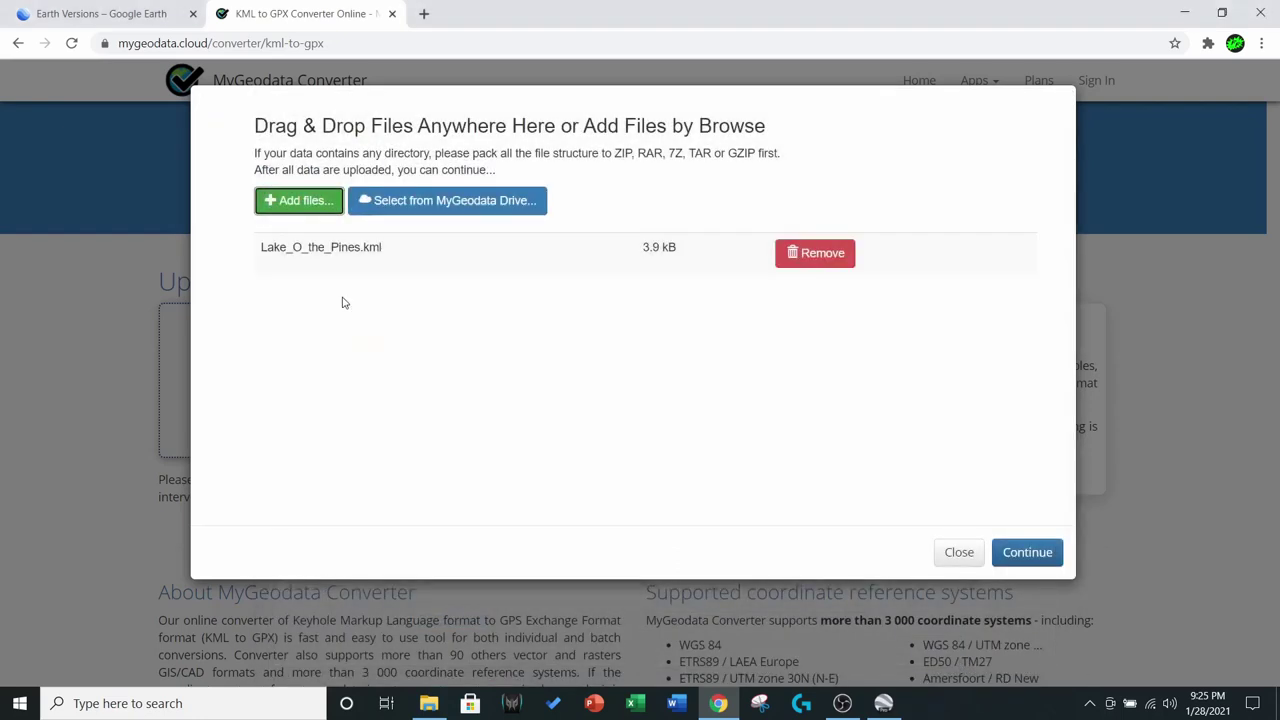
# - Convert the uploaded Lake O' the Pines layer to GPX and download the result
pyautogui.click(1024, 556)
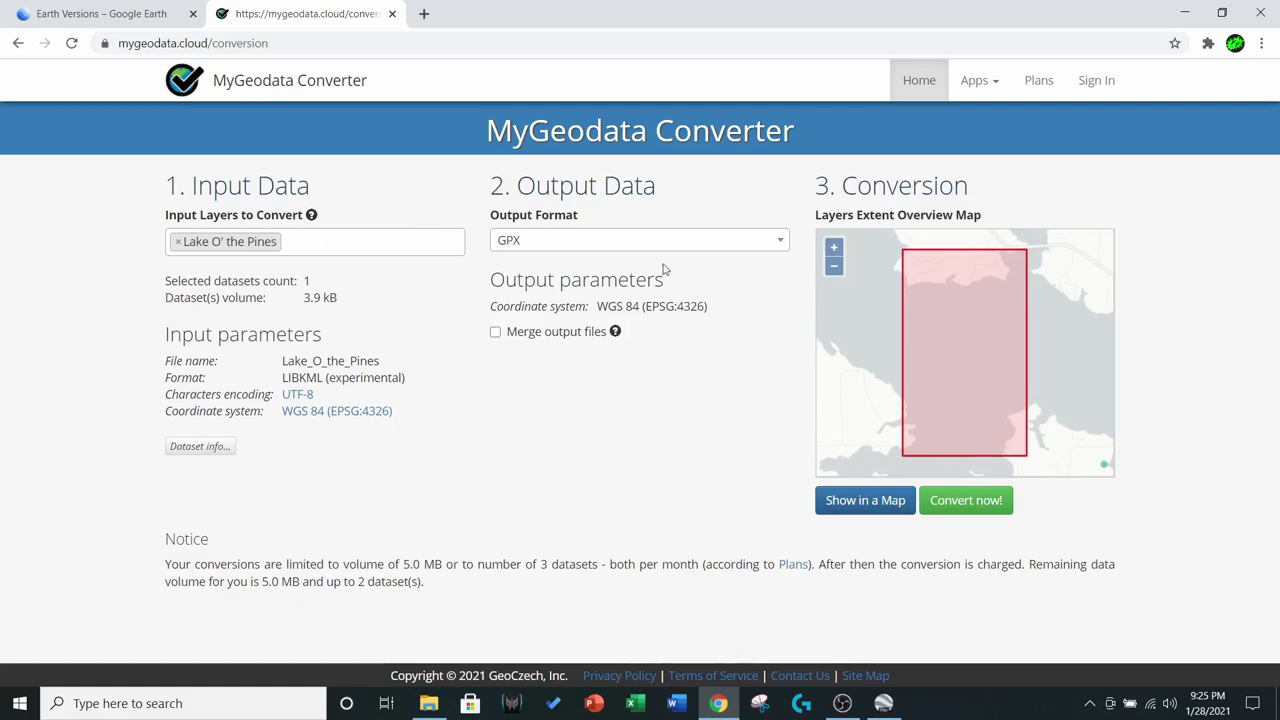
pyautogui.click(965, 500)
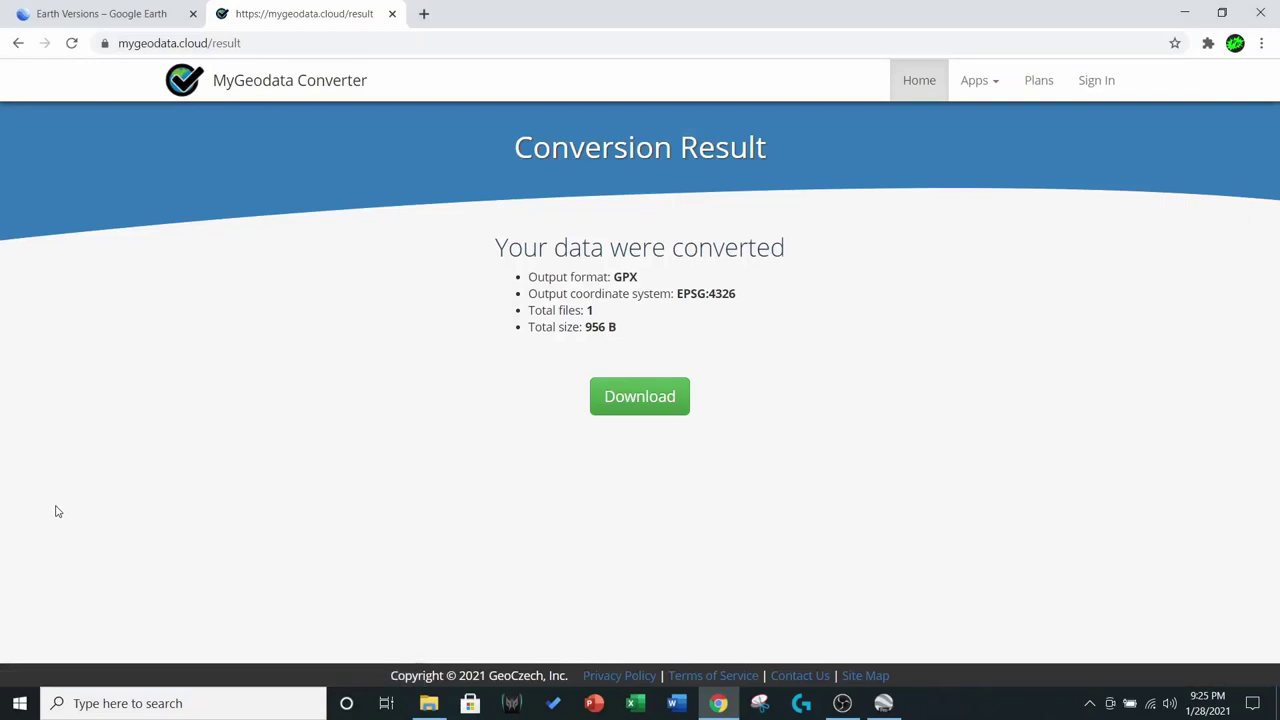
pyautogui.click(674, 396)
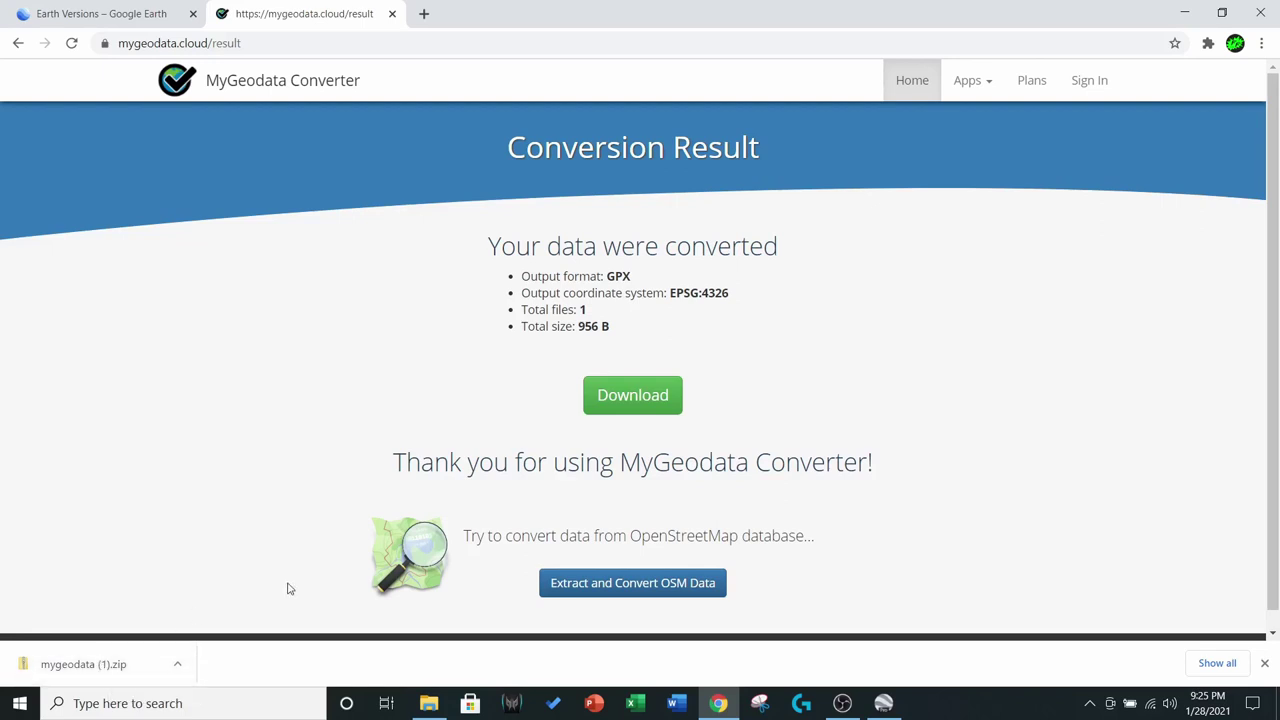
# - In File Explorer, copy Lake_O_the_Pines.gpx from the downloaded archive mygeodata (1) in the Downloads folder
pyautogui.click(430, 703)
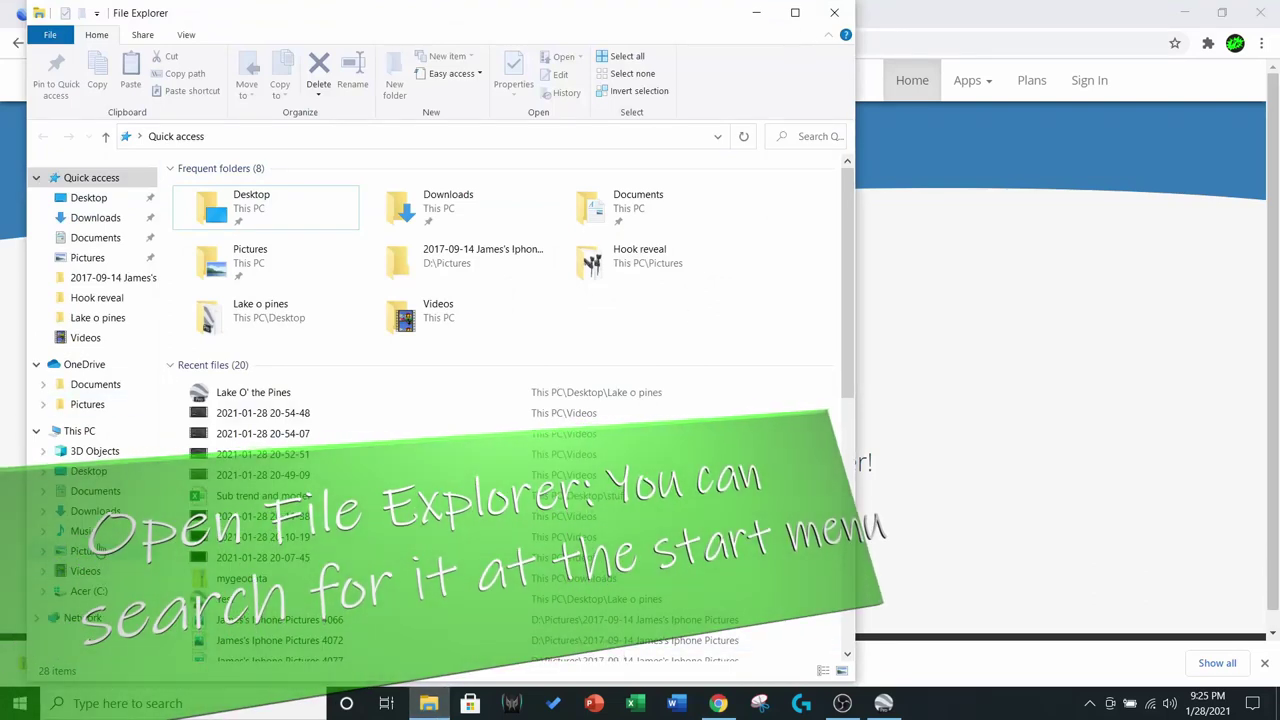
pyautogui.click(95, 511)
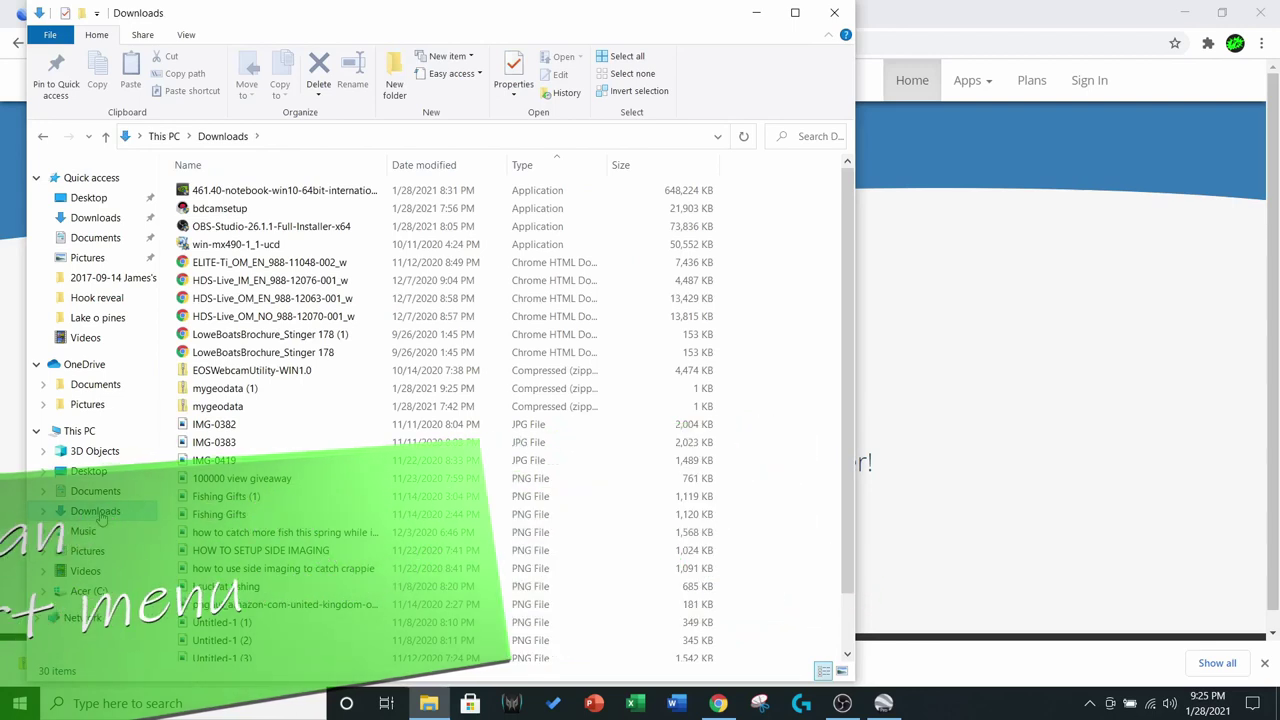
pyautogui.doubleClick(236, 396)
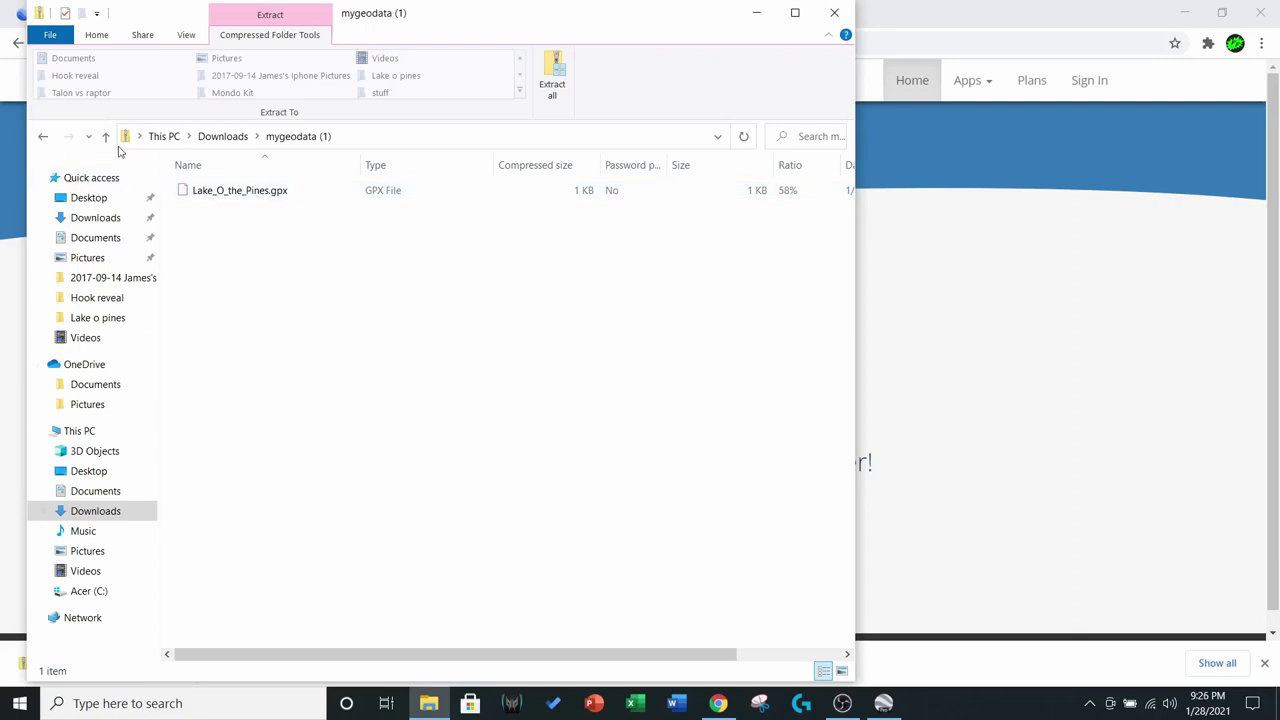
pyautogui.click(266, 192)
pyautogui.rightClick(266, 191)
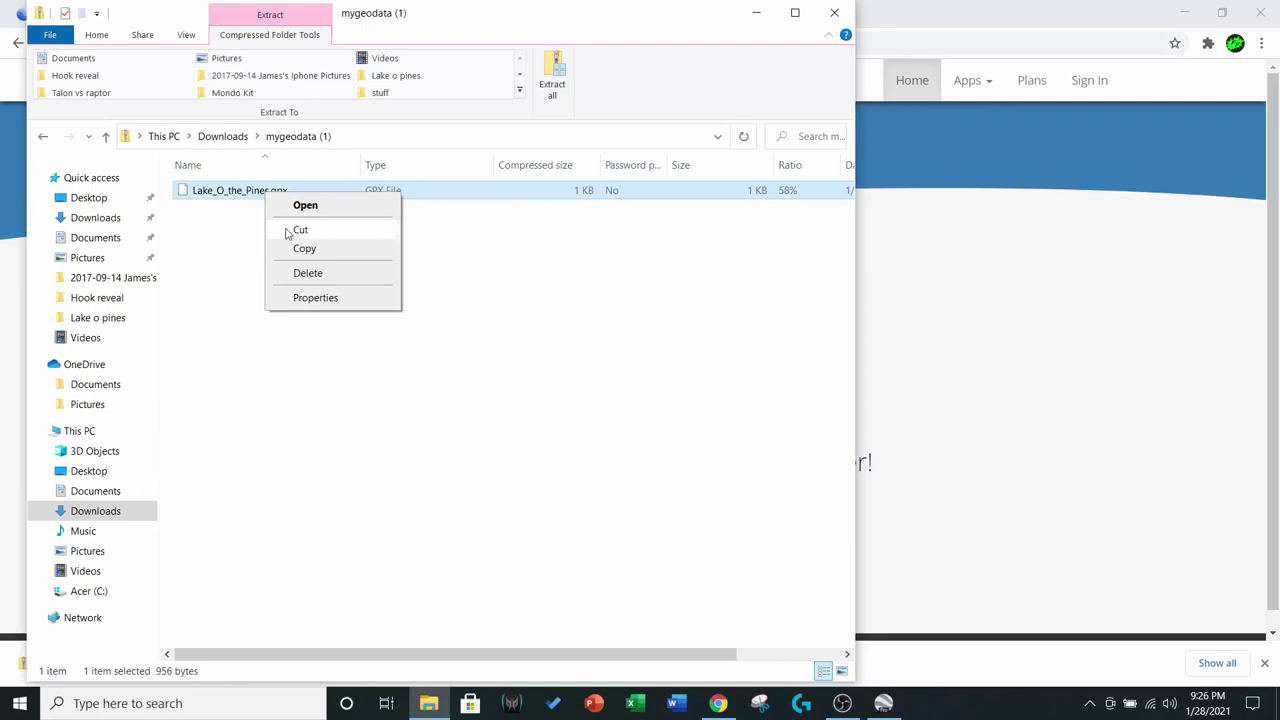
pyautogui.click(310, 249)
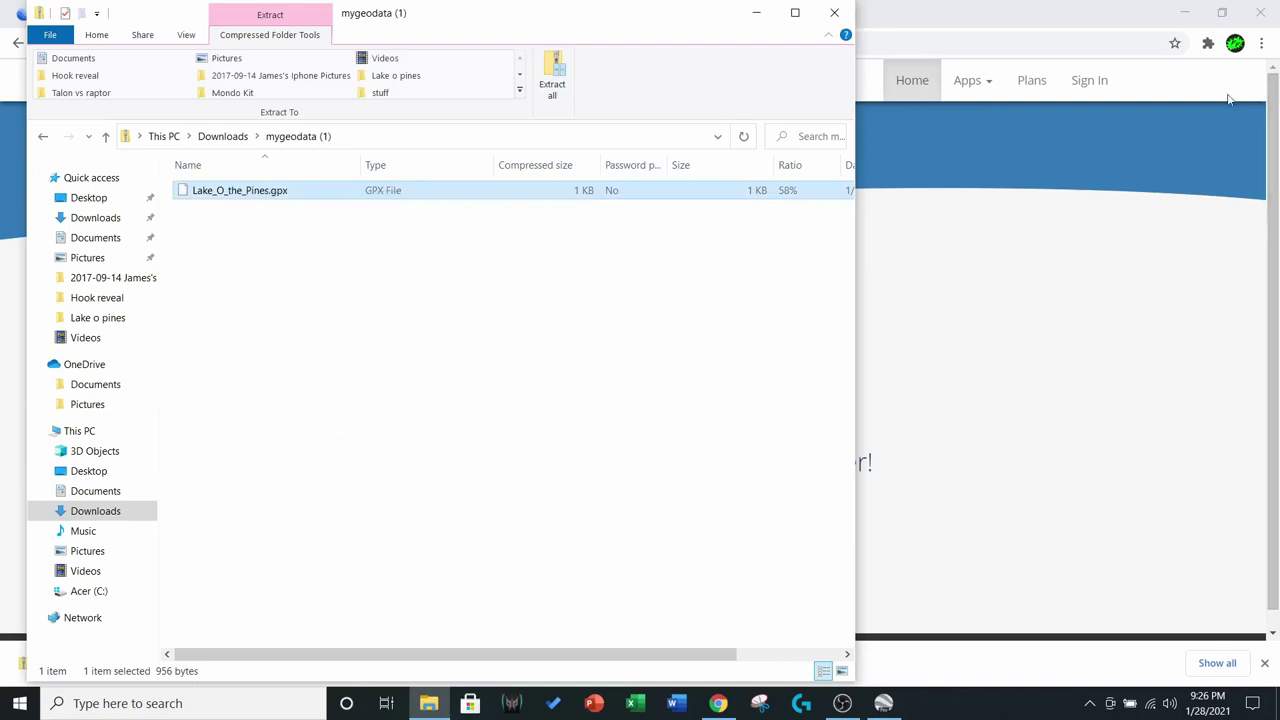
# - Minimize the open windows and paste the copied GPX file into the desktop folder Lake o pines
pyautogui.click(1183, 12)
pyautogui.click(1183, 20)
pyautogui.click(1183, 20)
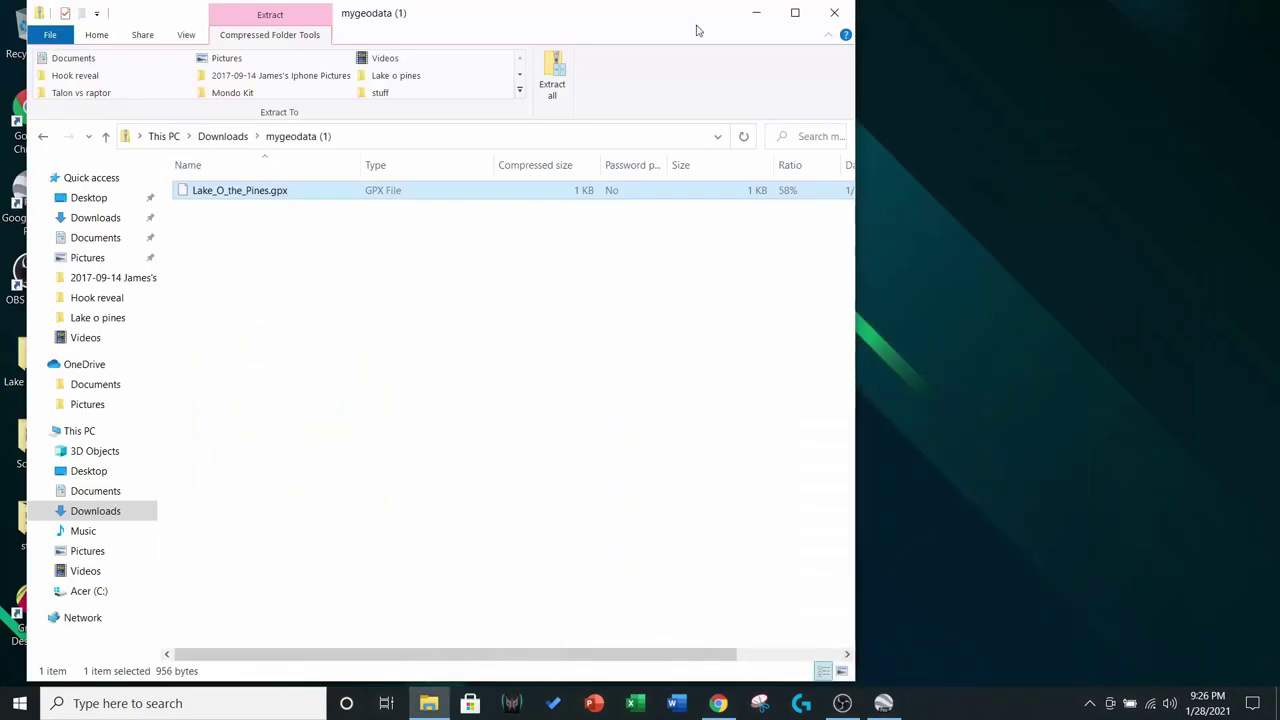
pyautogui.click(766, 14)
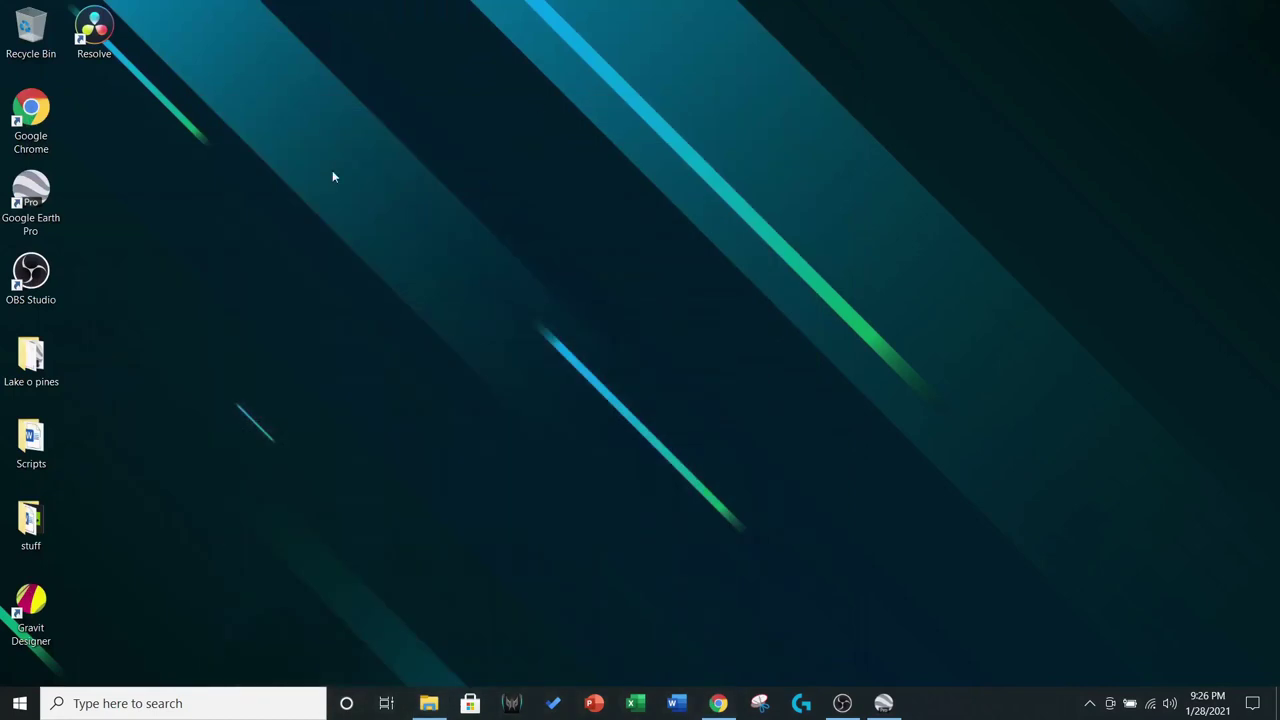
pyautogui.doubleClick(50, 367)
pyautogui.rightClick(308, 282)
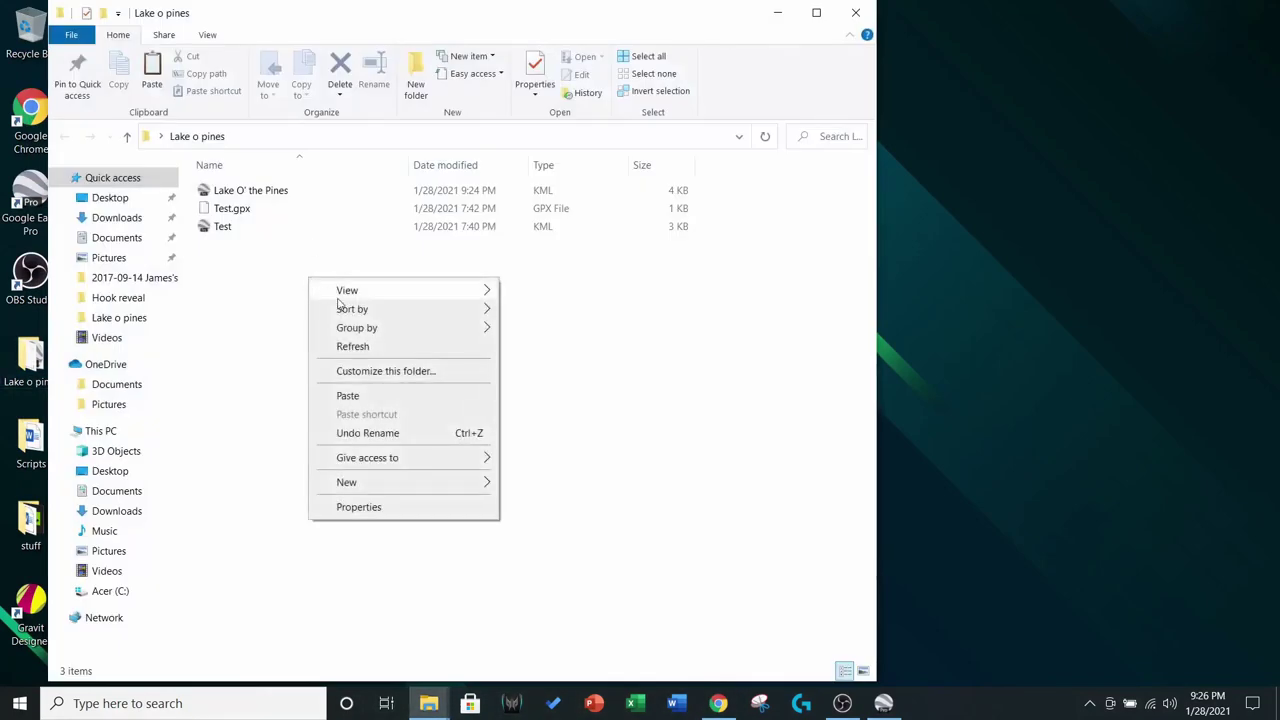
pyautogui.click(364, 405)
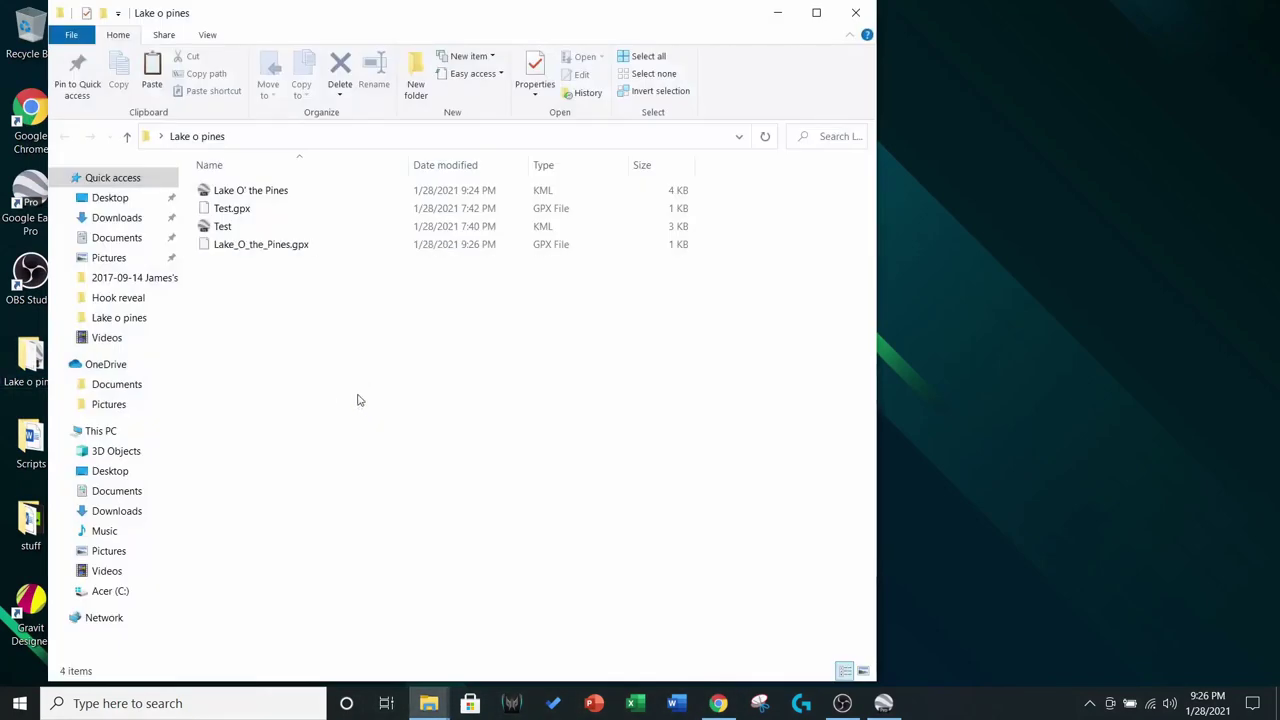
pyautogui.click(280, 254)
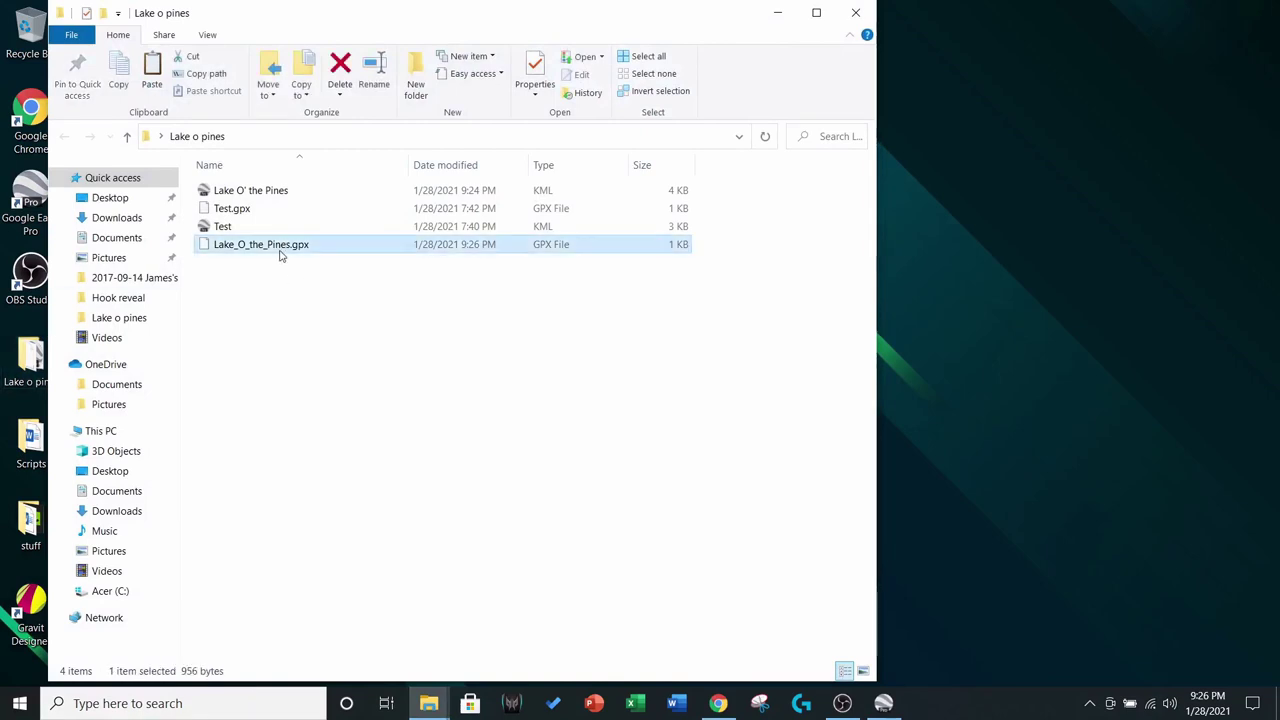